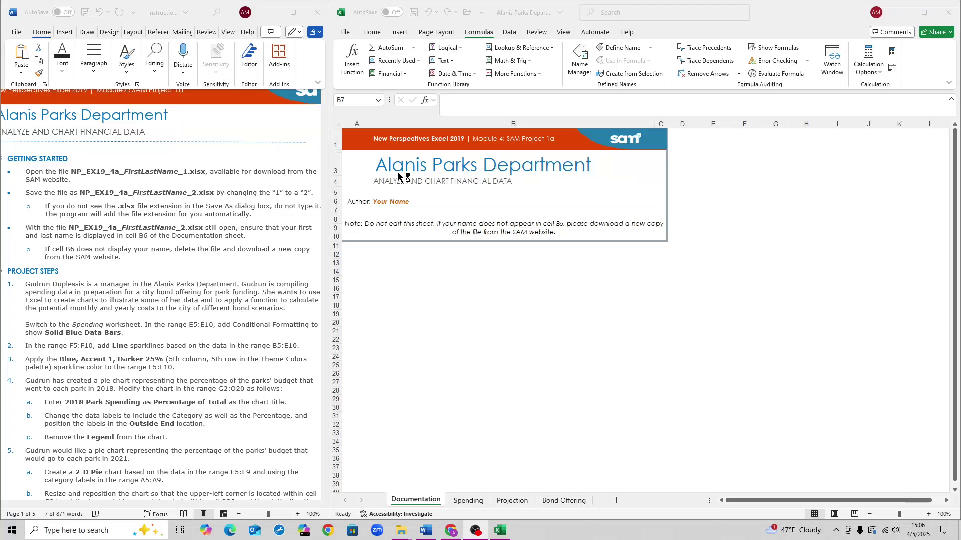
Review the Documentation sheet's title and author cells, and read the getting-started notes and project steps in the Word instructions
click(520, 170)
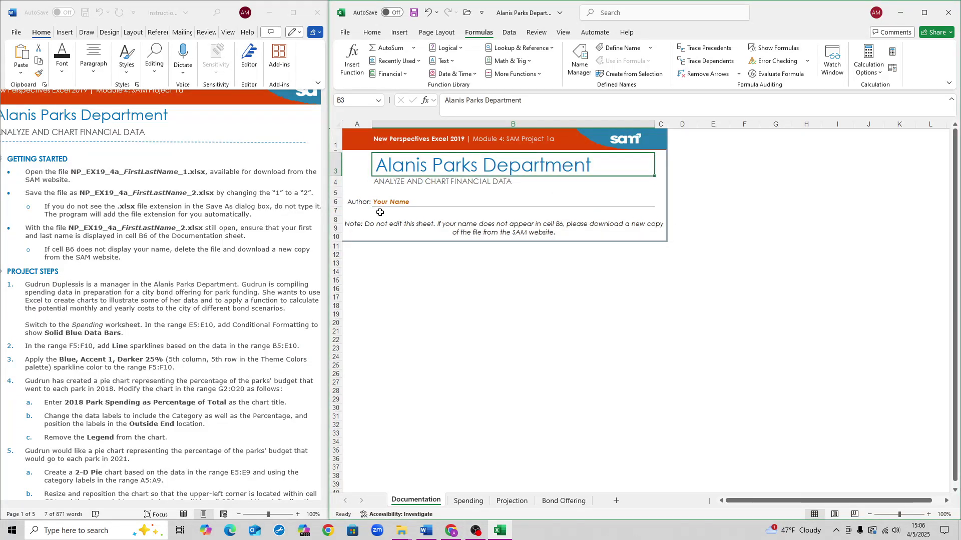
click(444, 203)
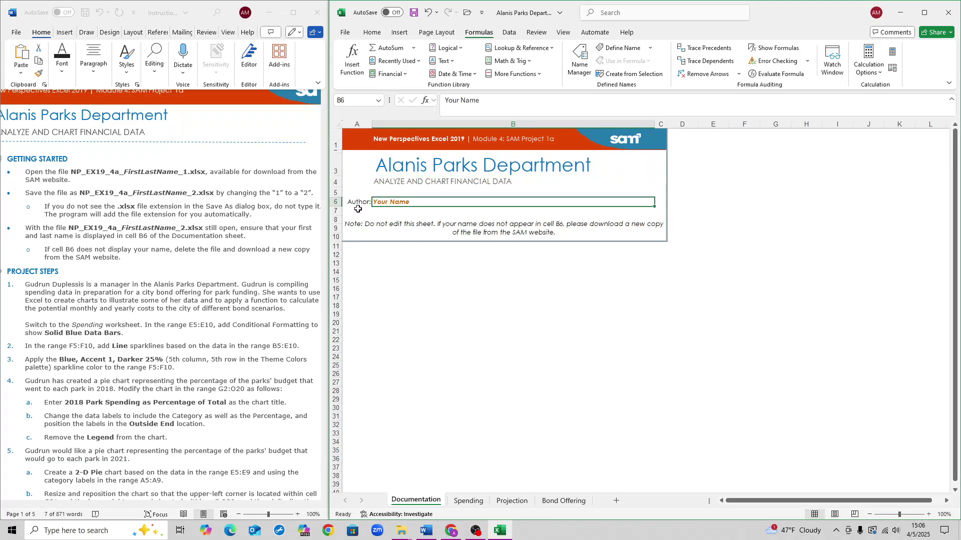
click(177, 233)
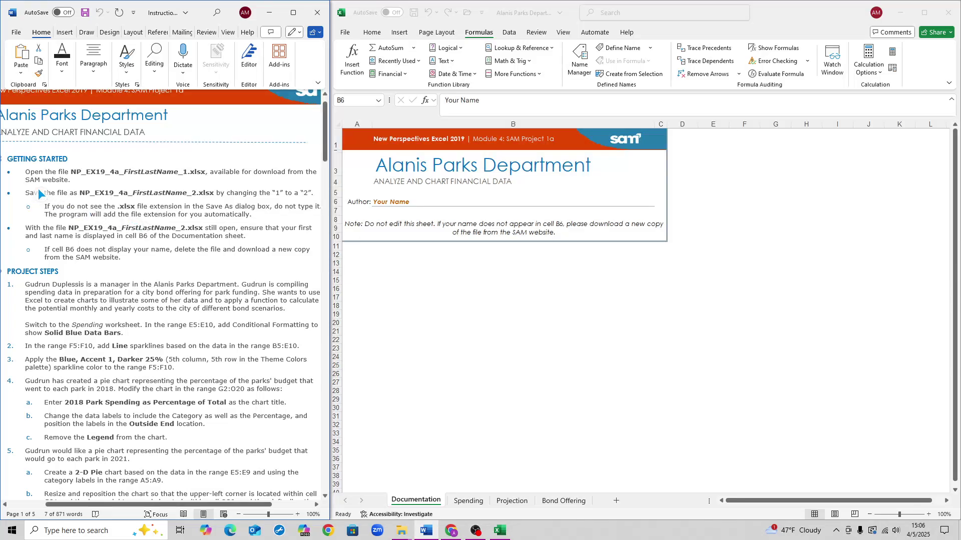
drag(9, 159, 165, 257)
click(165, 259)
drag(191, 192, 188, 173)
scroll(226, 284, down, 4)
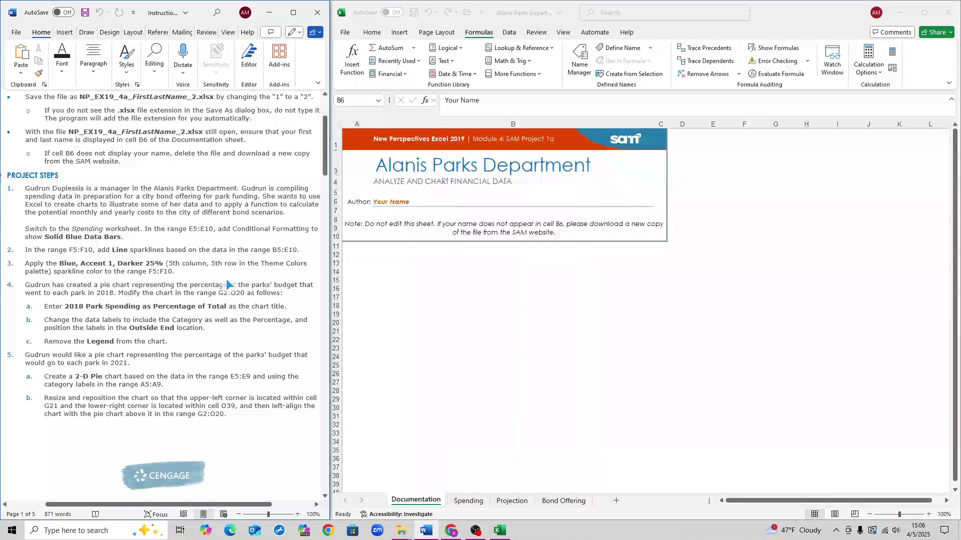
scroll(226, 284, down, 2)
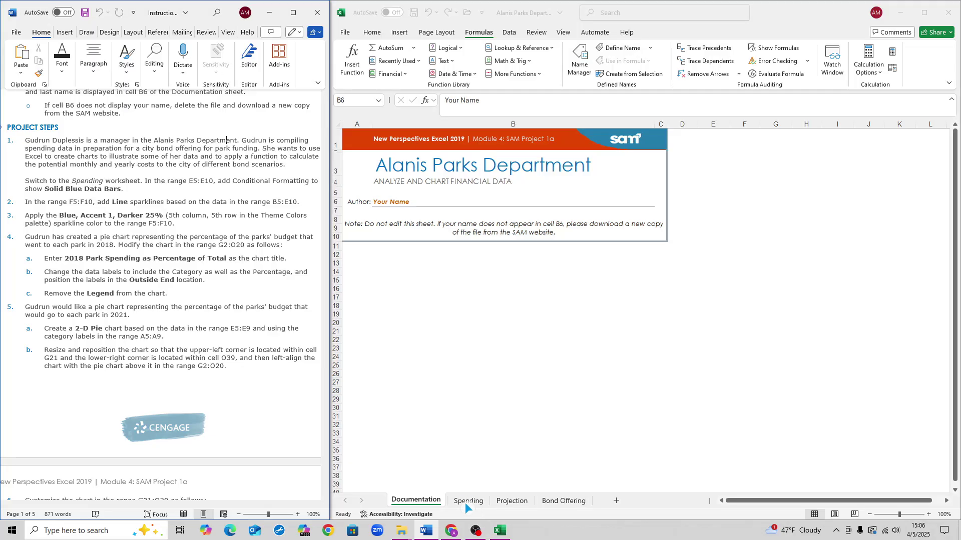
On the Spending worksheet in Excel, apply solid-fill blue data bars to the 2021 values in E5:E10
click(480, 503)
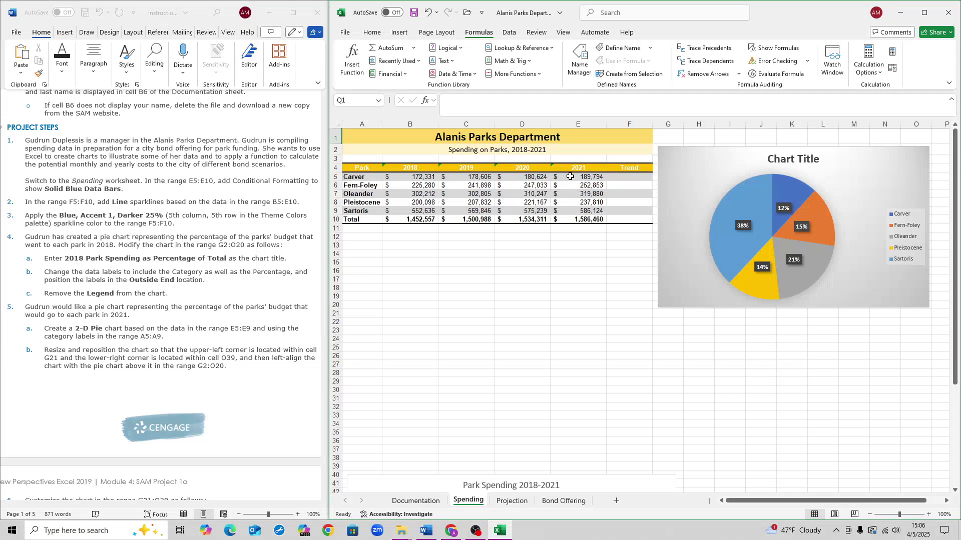
drag(570, 177, 566, 219)
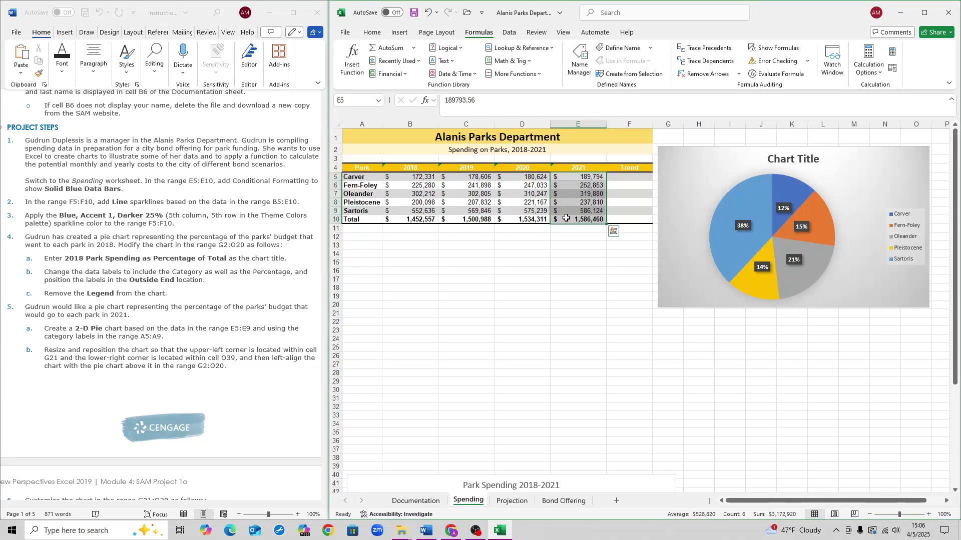
click(371, 32)
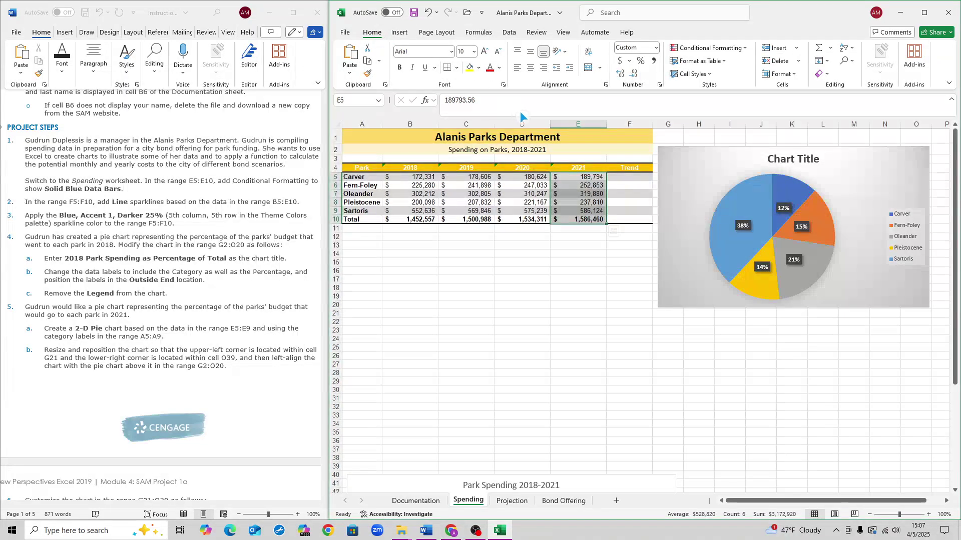
click(743, 50)
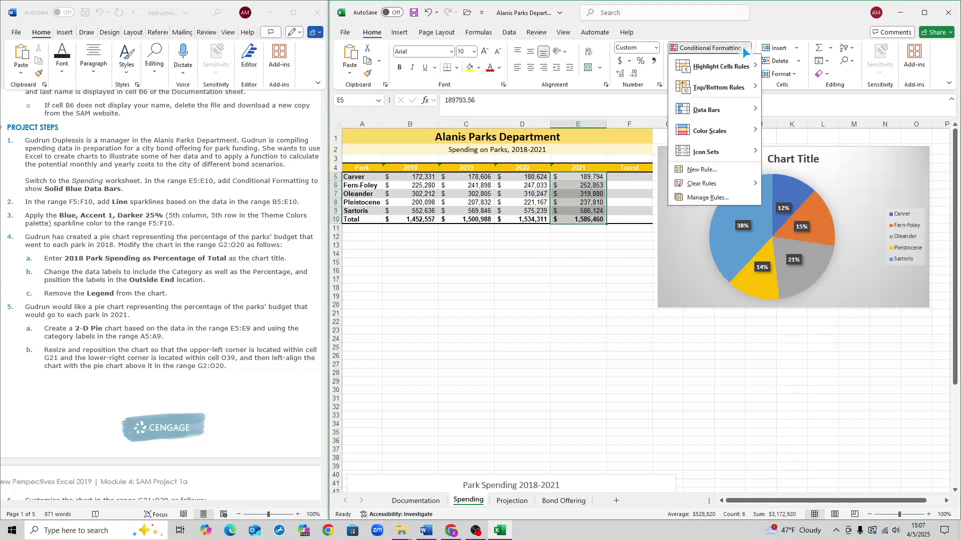
mouse_move(739, 118)
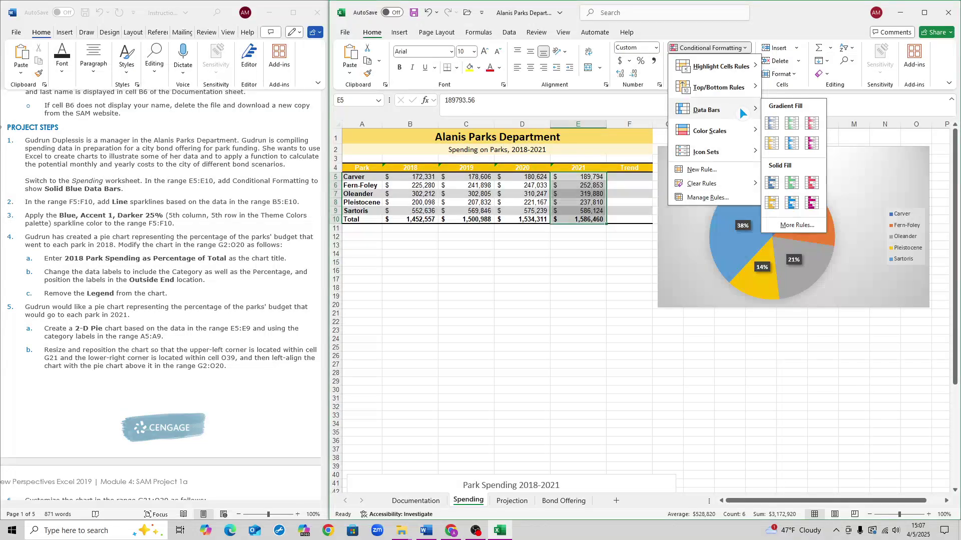
click(777, 189)
click(548, 248)
Add line sparklines in F5:F10 from the data in B5:E10 and color them Blue, Accent 1, Darker 25%
scroll(73, 176, down, 3)
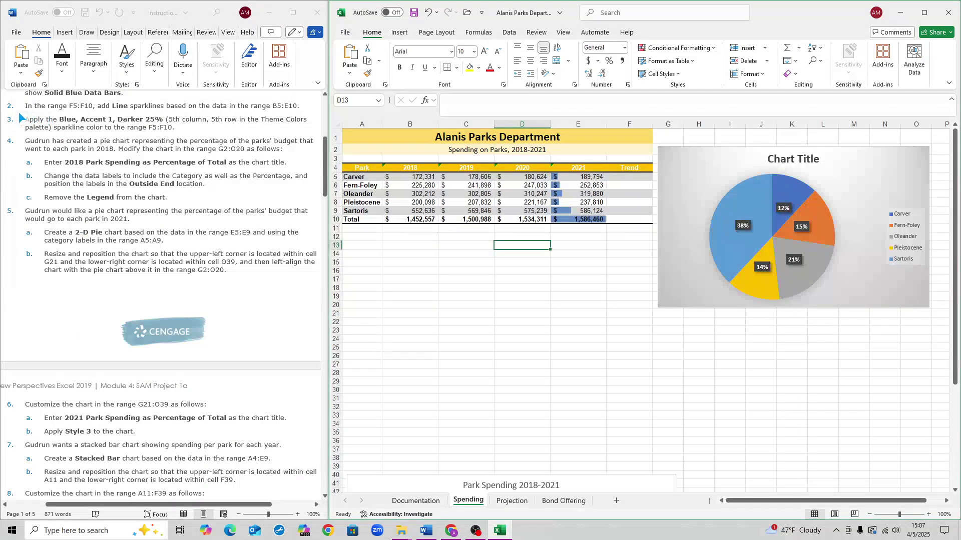
drag(614, 178, 616, 220)
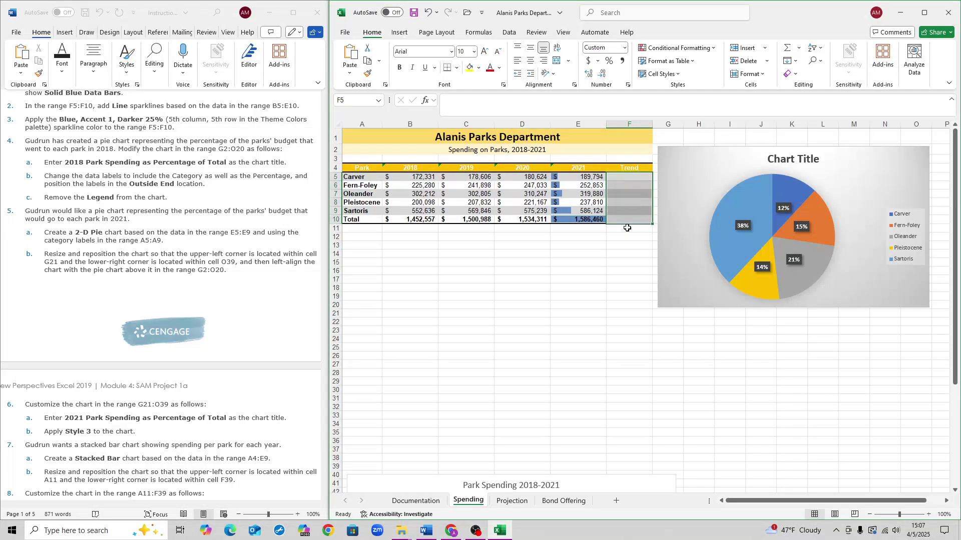
click(399, 33)
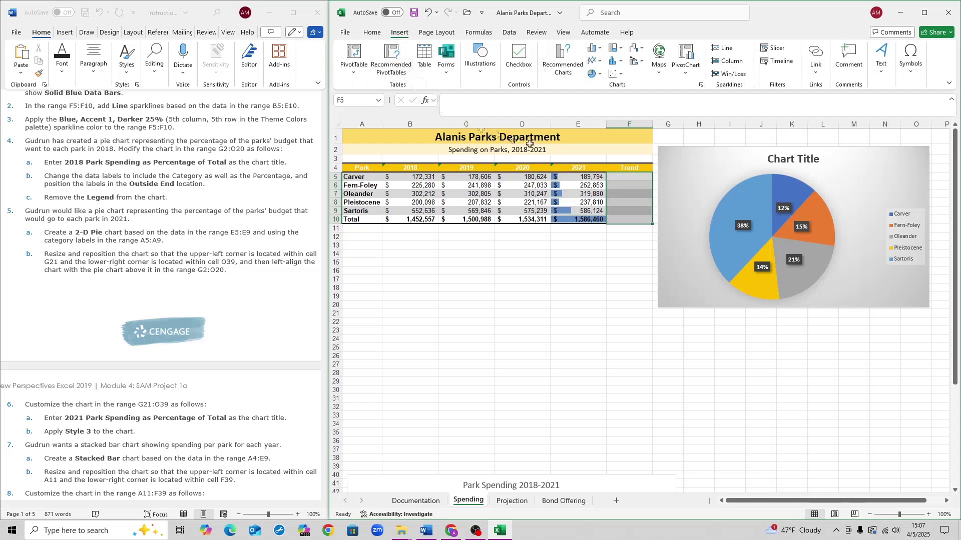
click(723, 50)
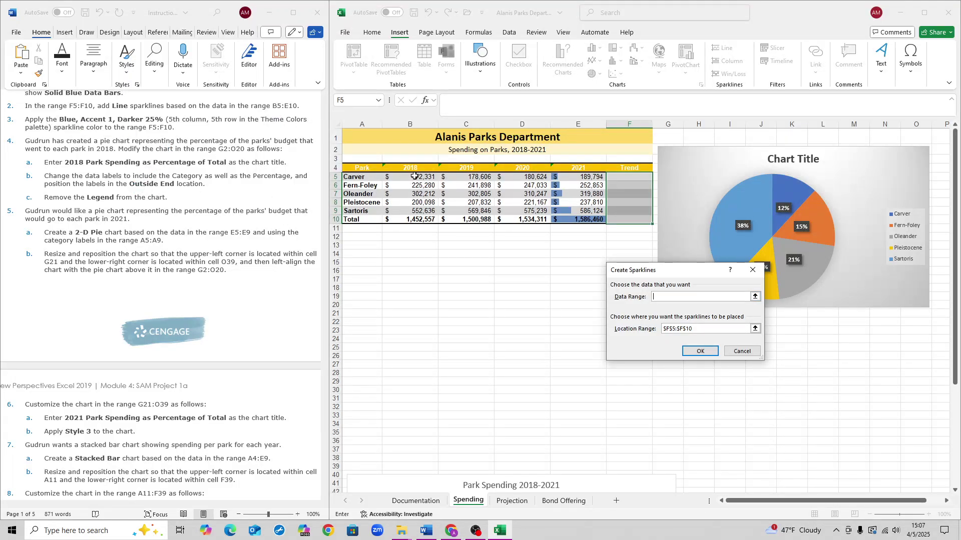
drag(412, 177, 581, 217)
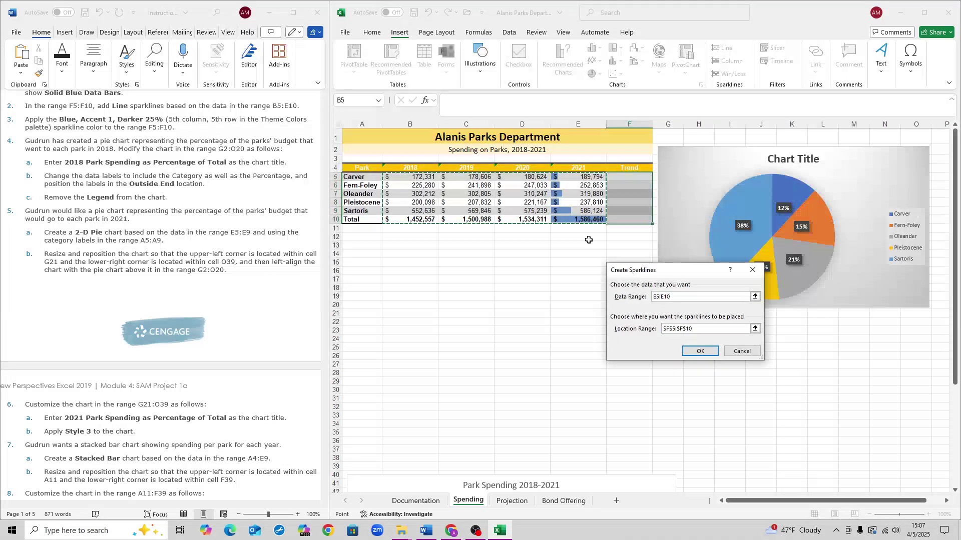
click(710, 352)
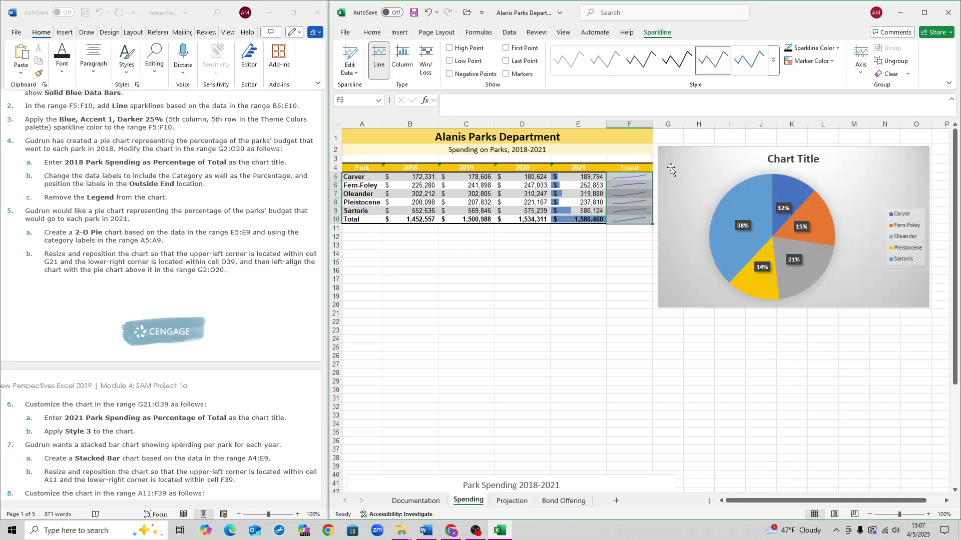
click(837, 47)
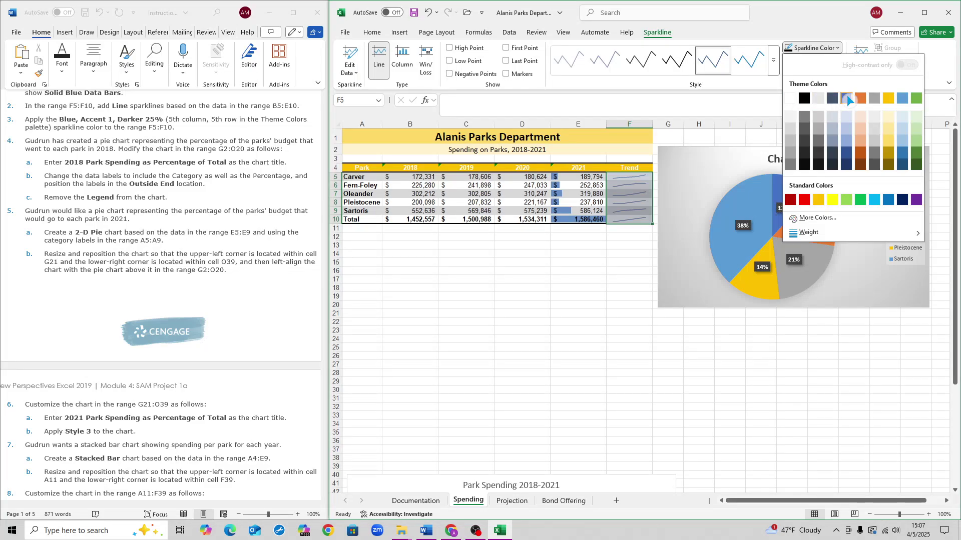
click(848, 156)
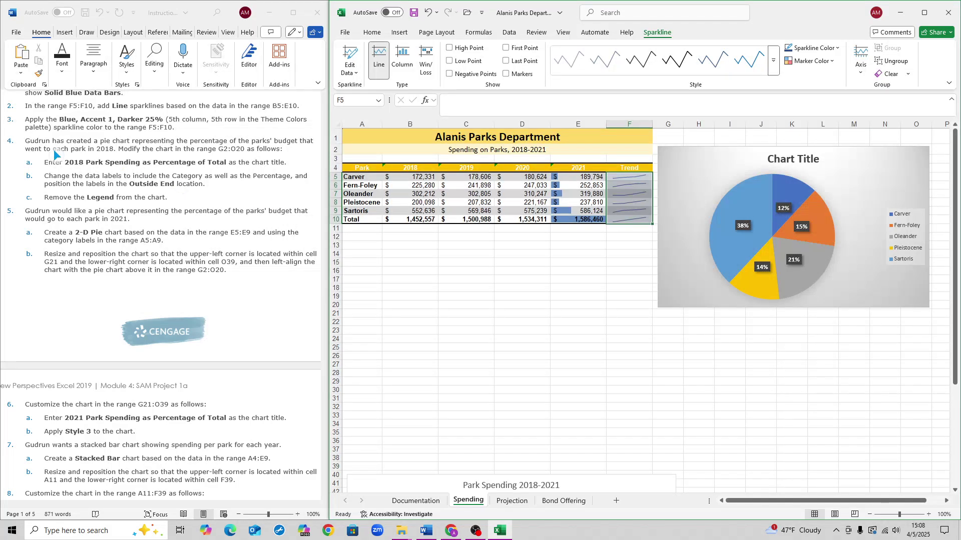
Replace the pie chart's title with "2018 Park Spending as Percentage of Total", copied from the Word instructions
scroll(75, 150, down, 1)
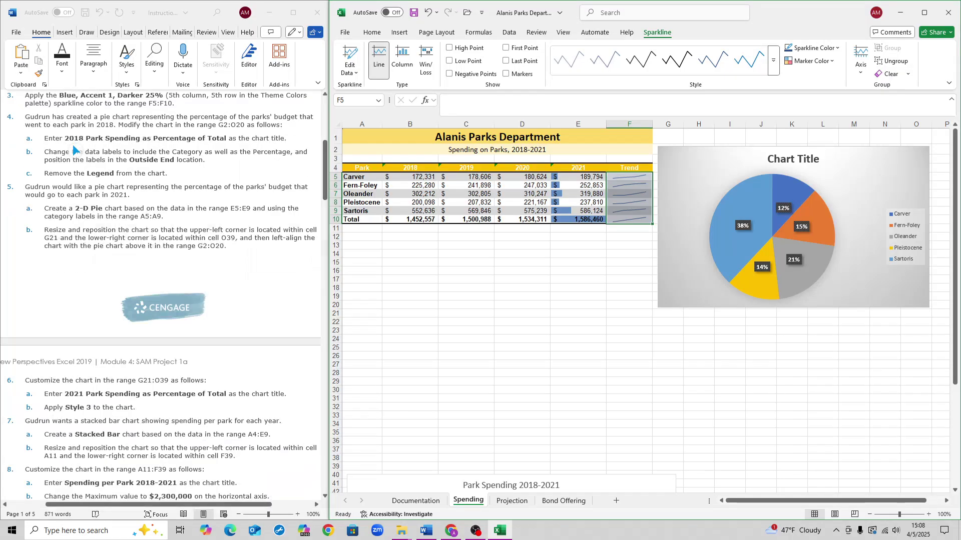
click(62, 150)
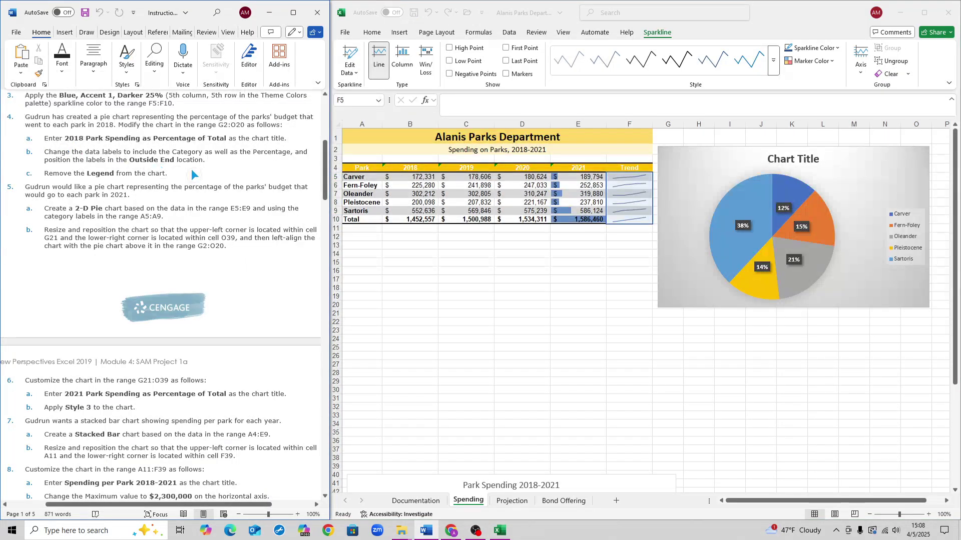
click(750, 163)
drag(839, 500, 855, 501)
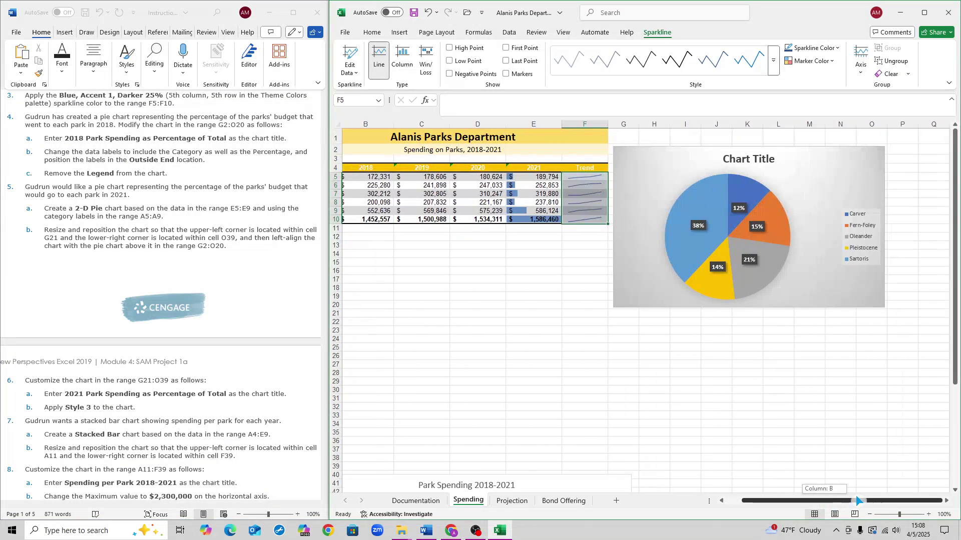
click(746, 157)
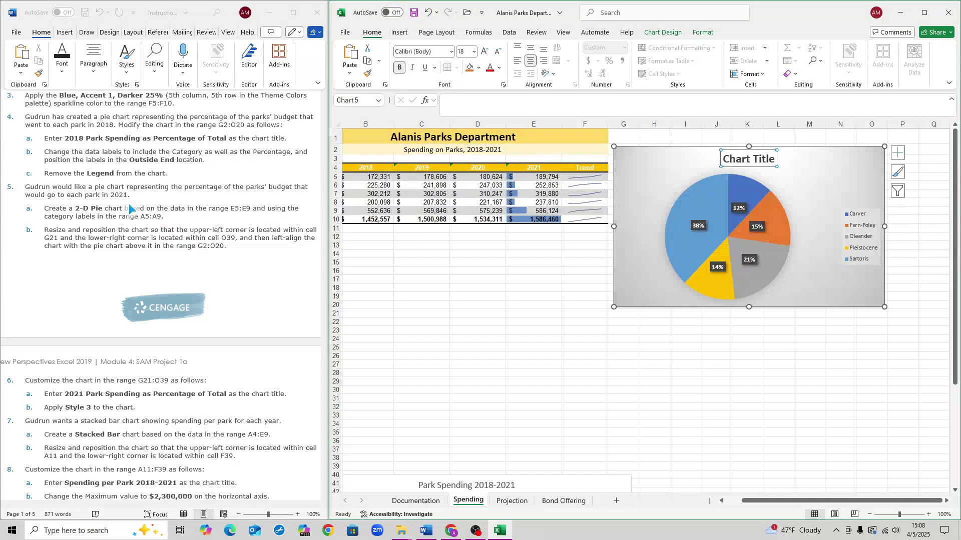
click(64, 138)
drag(64, 138, 221, 139)
key(ctrl+c)
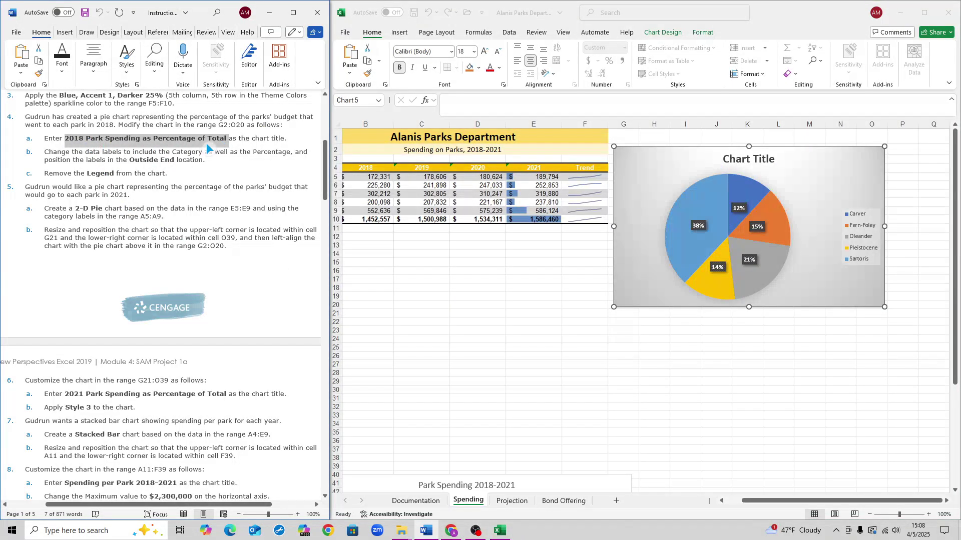
click(751, 162)
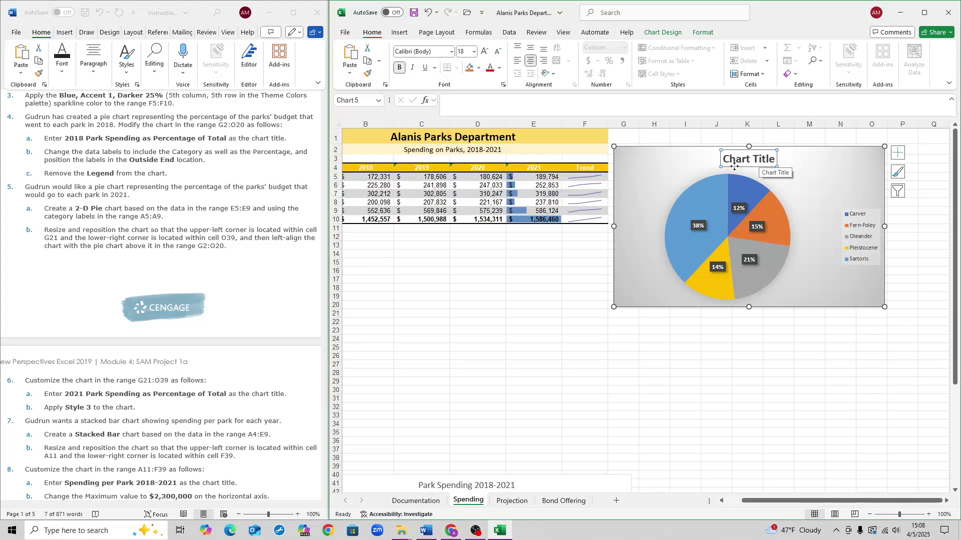
triple_click(736, 159)
key(ctrl+v)
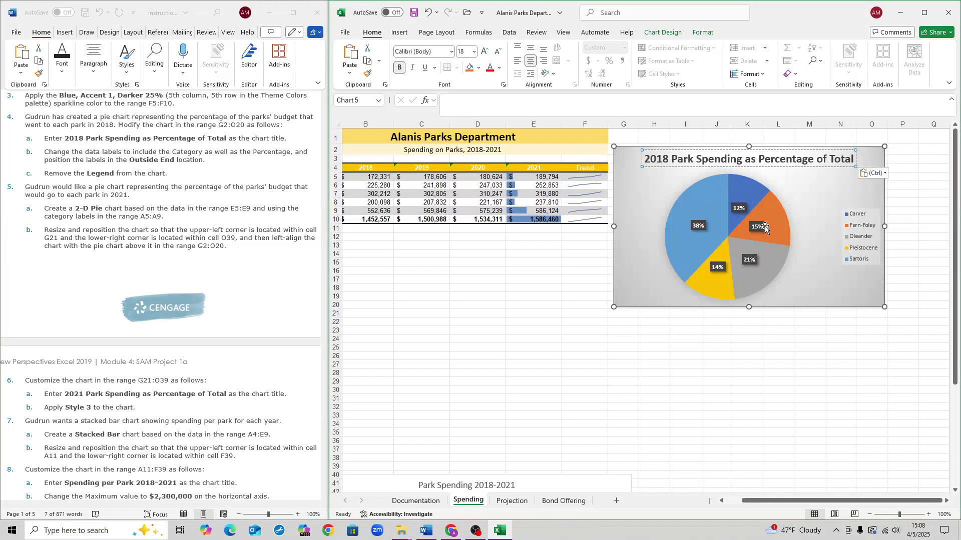
click(571, 263)
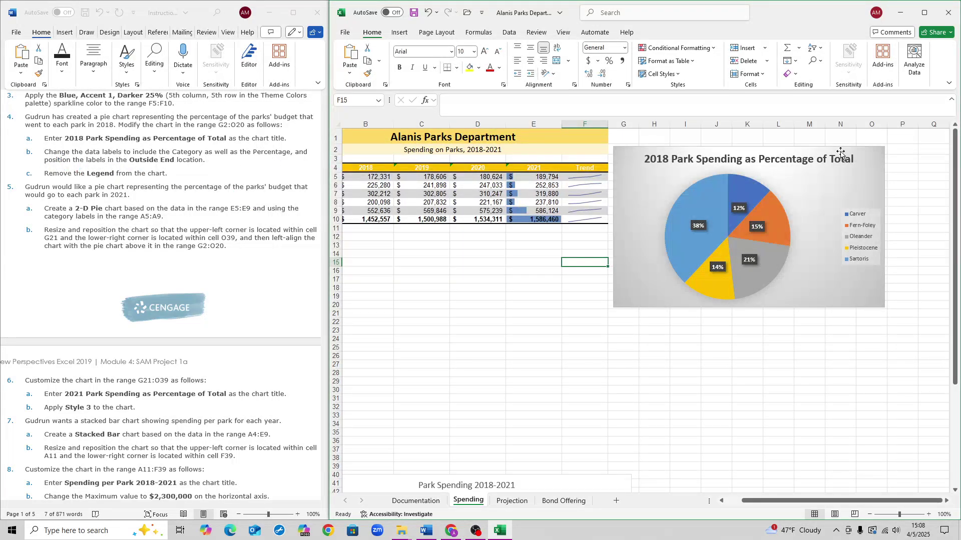
Set the 2018 pie chart's data labels to show Category Name and Percentage, positioned at Outside End
click(799, 191)
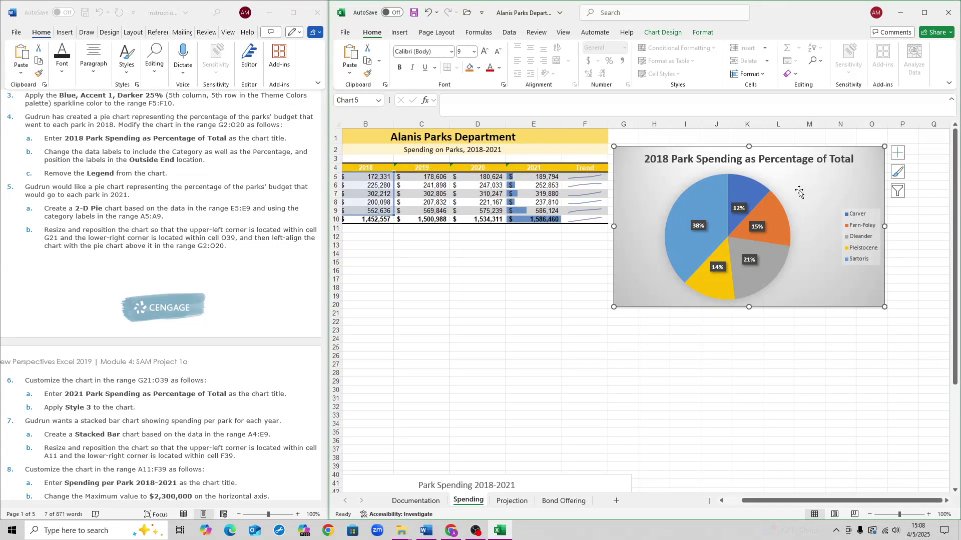
click(896, 158)
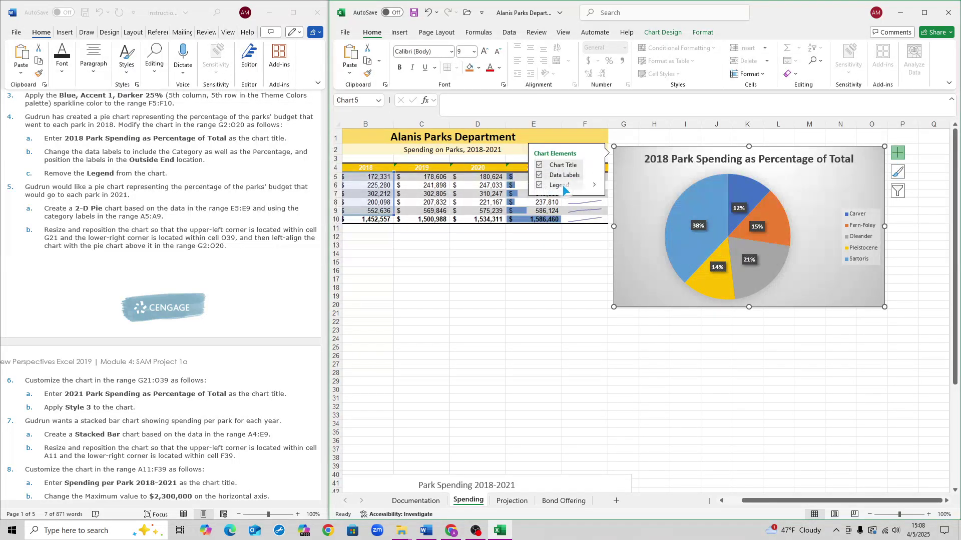
click(595, 176)
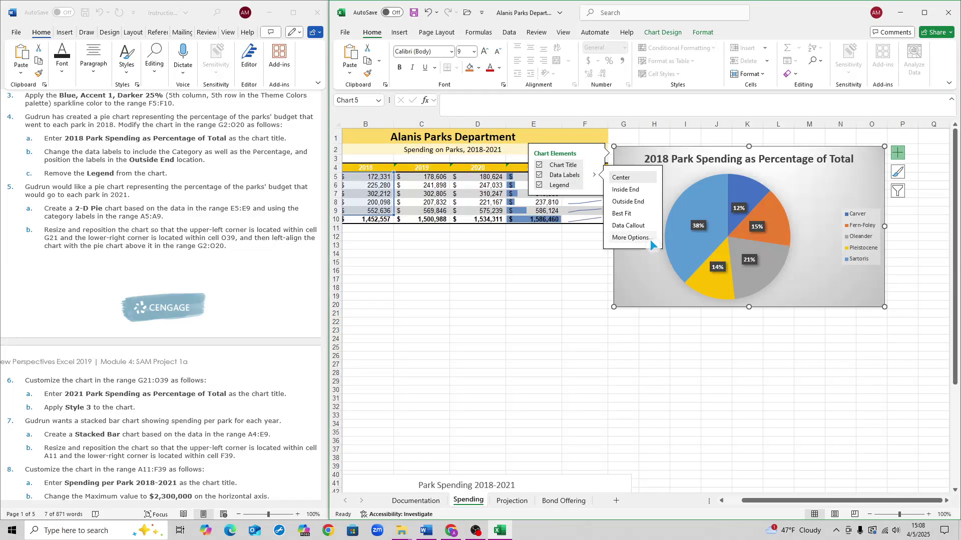
click(650, 239)
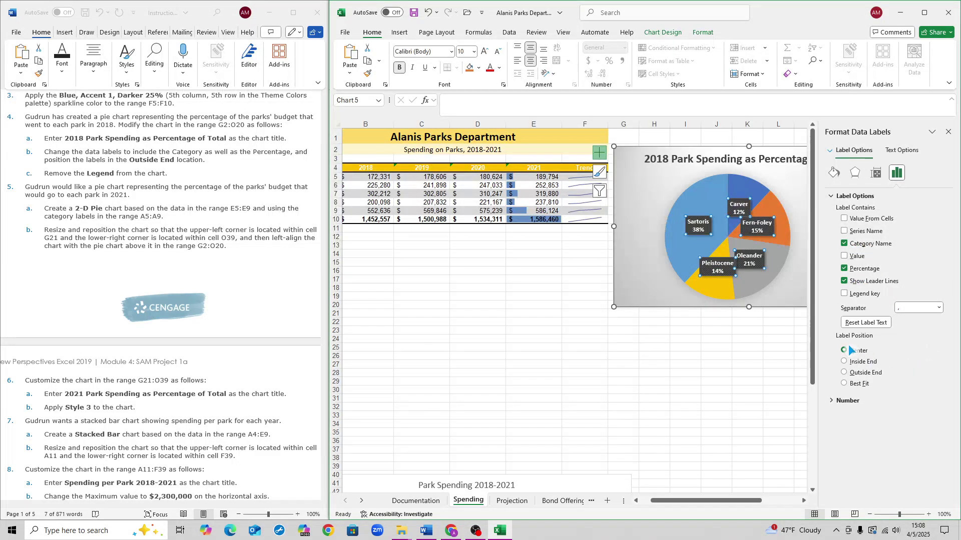
click(845, 373)
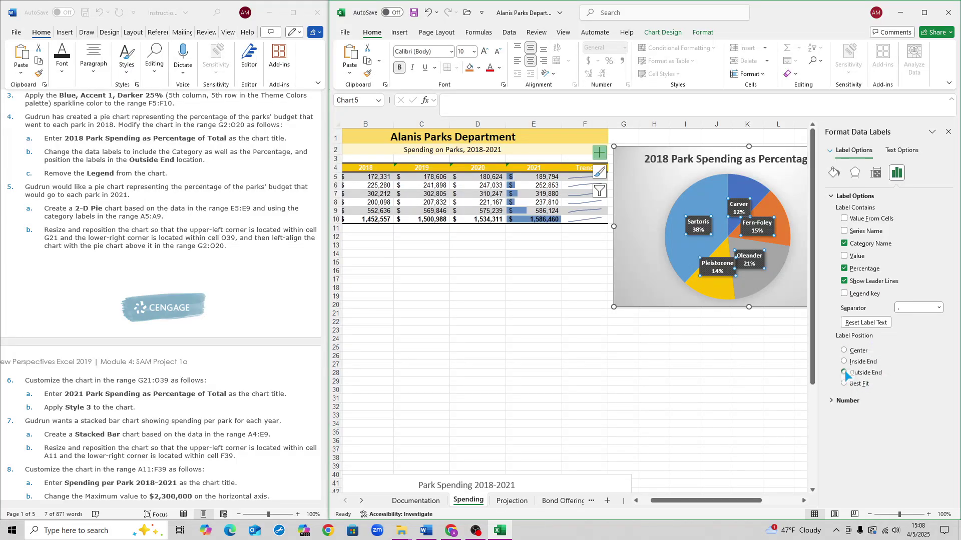
click(948, 131)
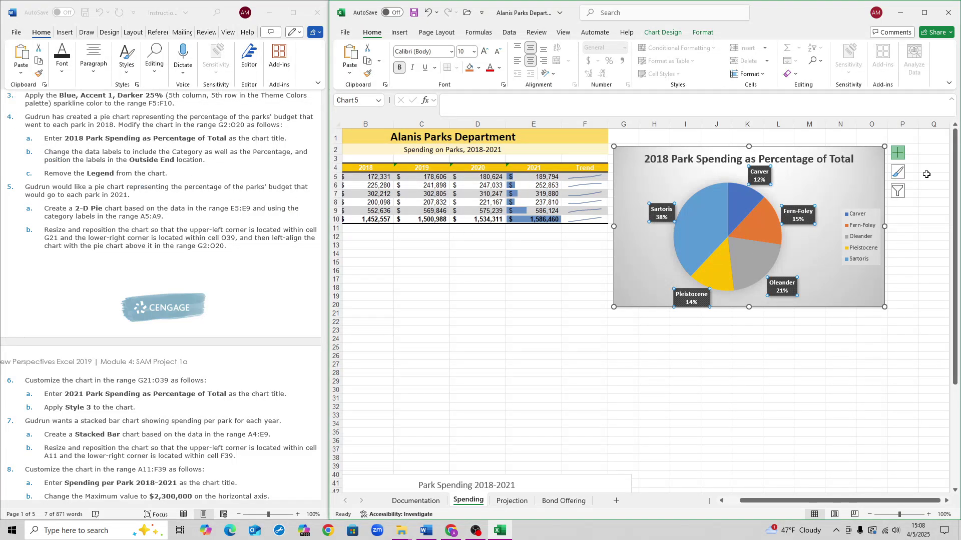
Remove the legend from the 2018 park spending pie chart
click(899, 153)
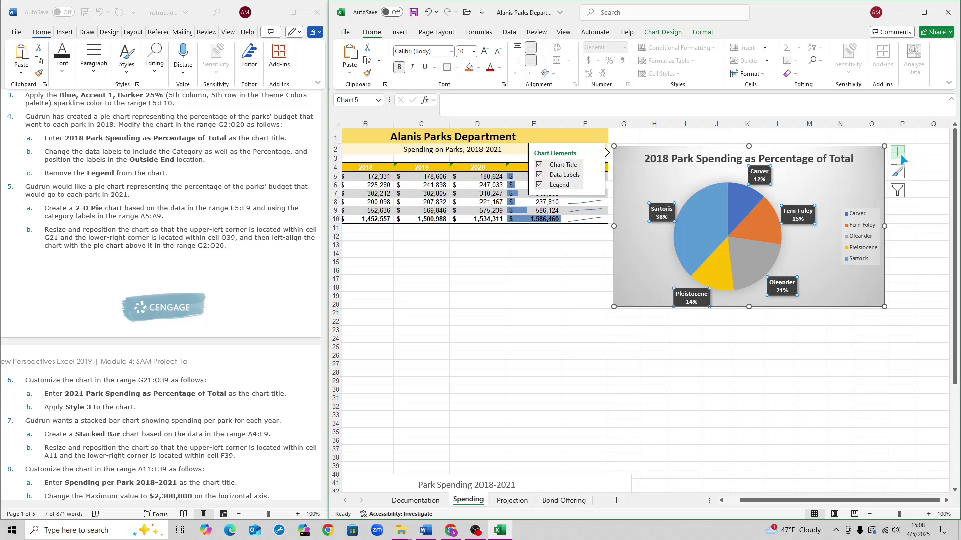
click(540, 186)
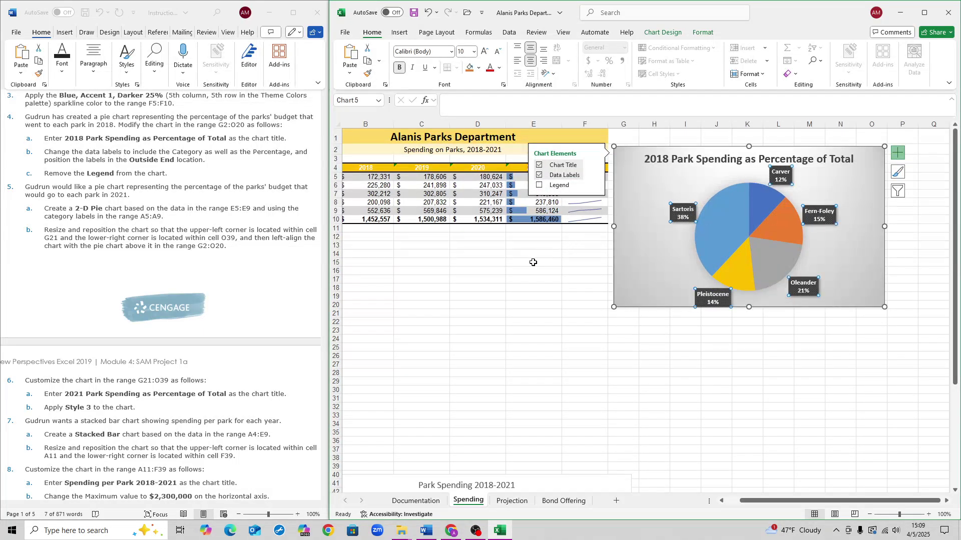
click(574, 273)
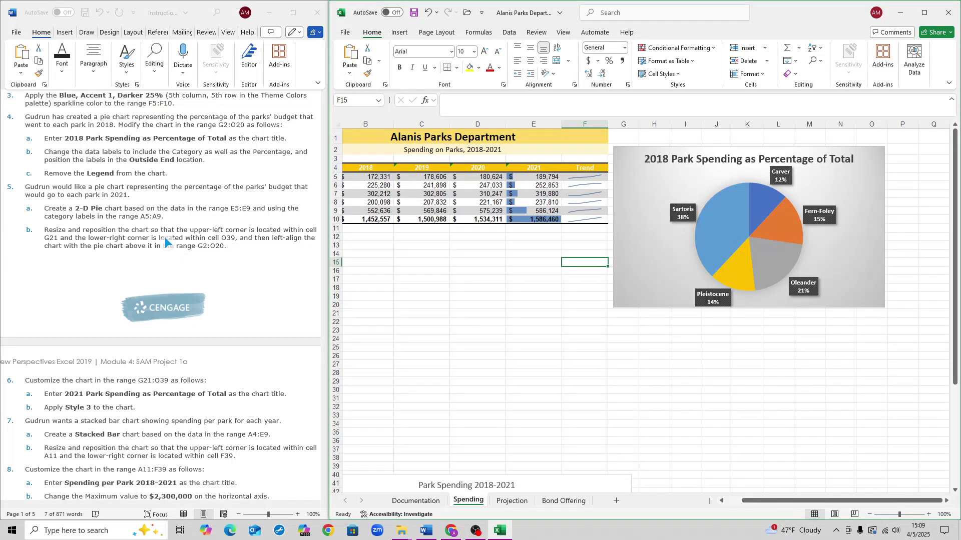
Insert a 2-D pie chart from the 2021 spending in E5:E9, using the park names in A5:A9 as category labels
key(Left)
key(Left)
key(Left)
key(Up)
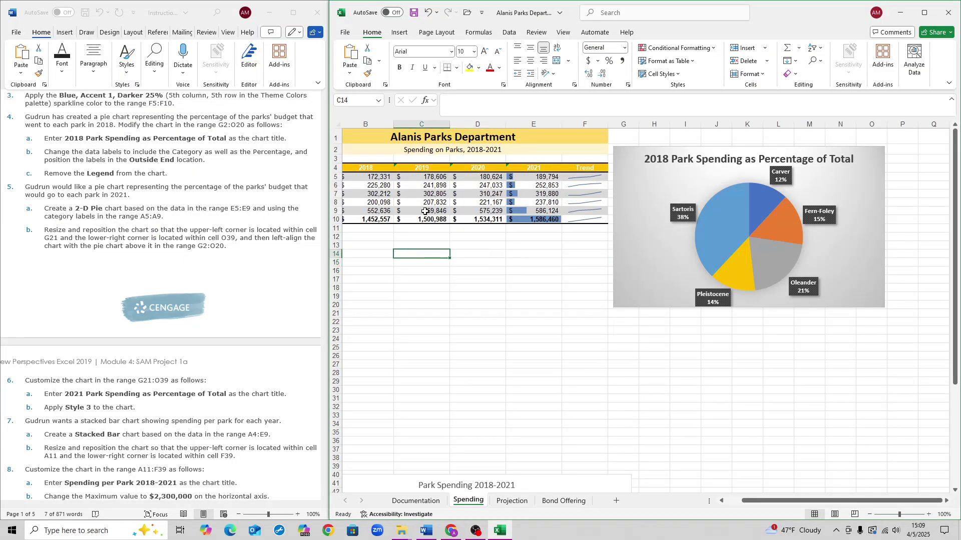
scroll(811, 500, left, 1)
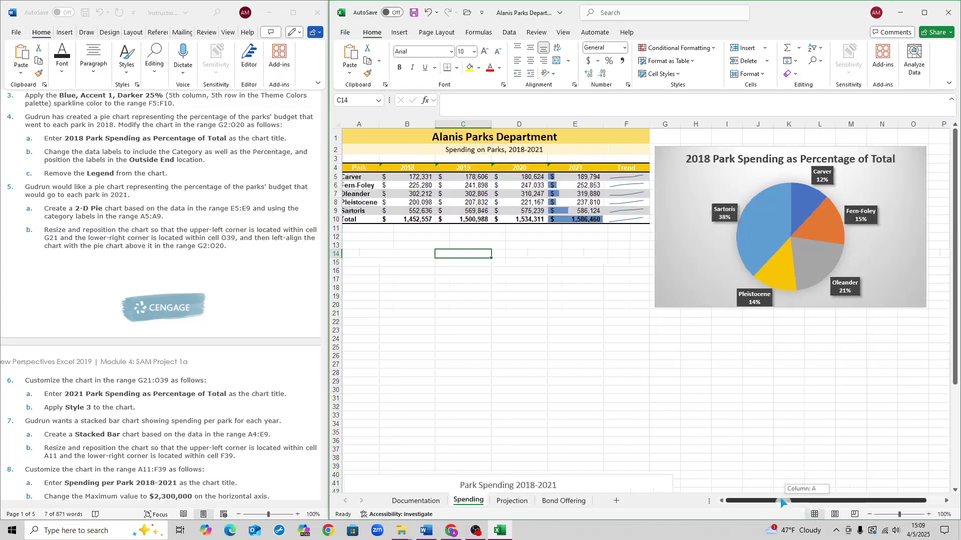
click(560, 238)
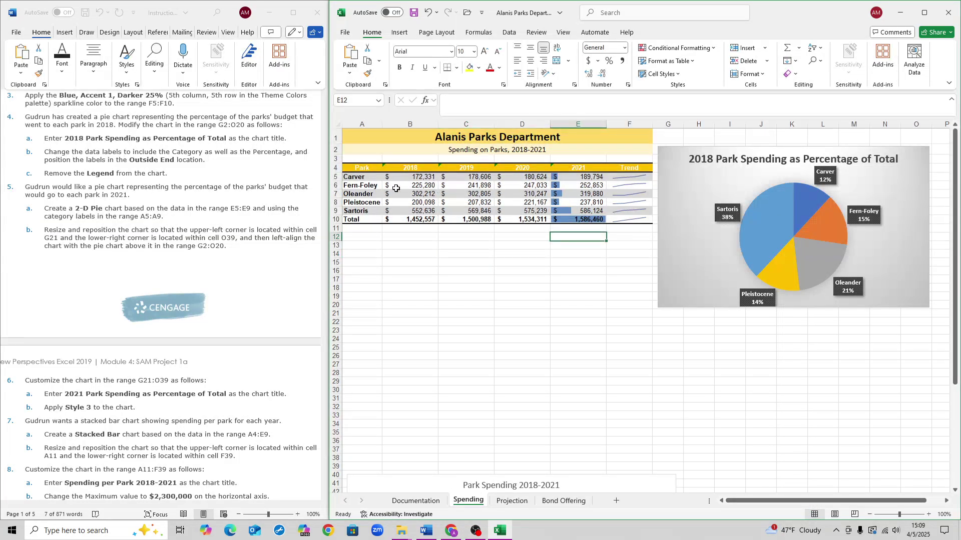
drag(586, 178, 575, 211)
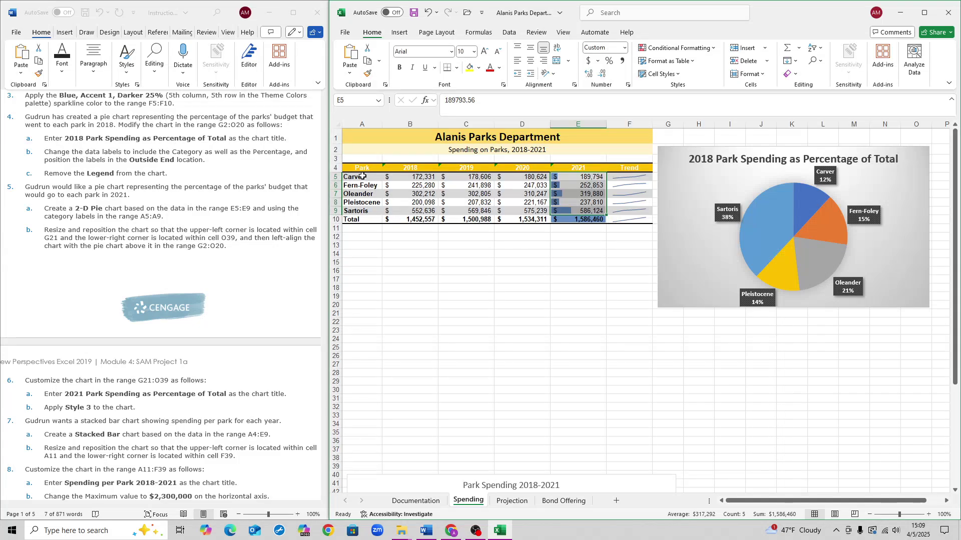
drag(363, 176, 358, 207)
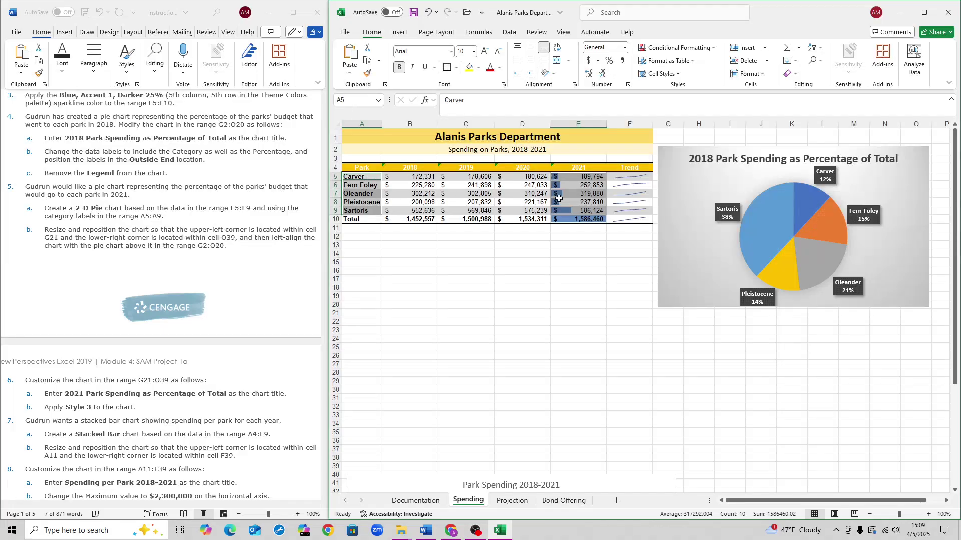
click(399, 33)
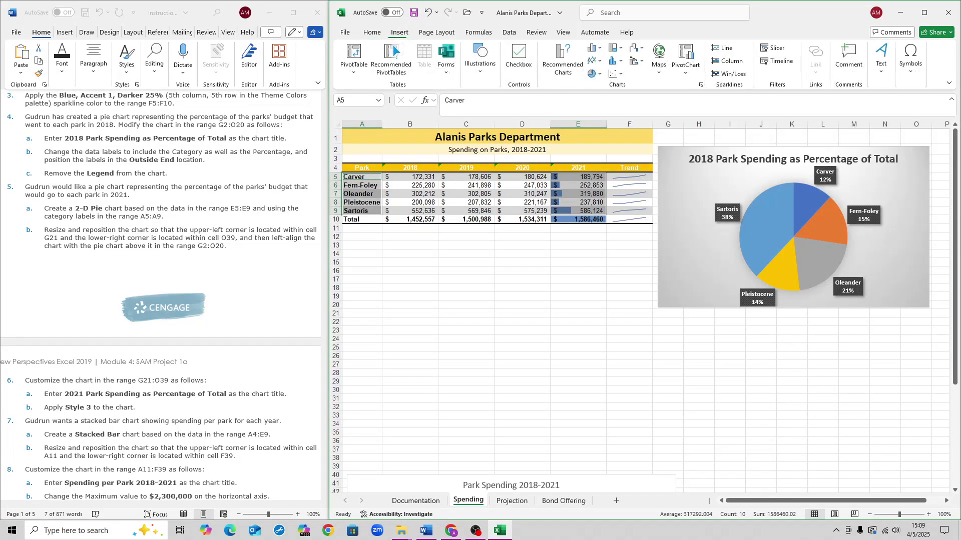
click(598, 74)
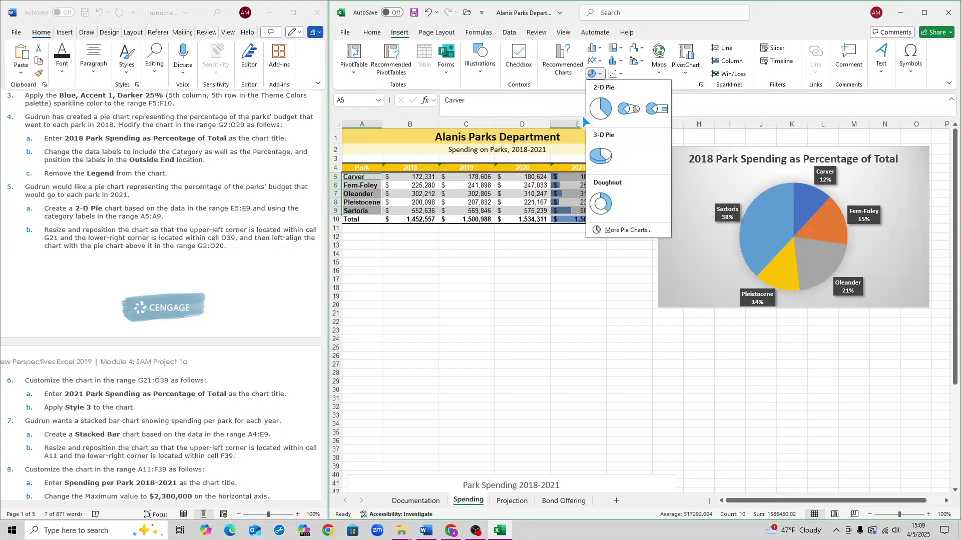
click(602, 109)
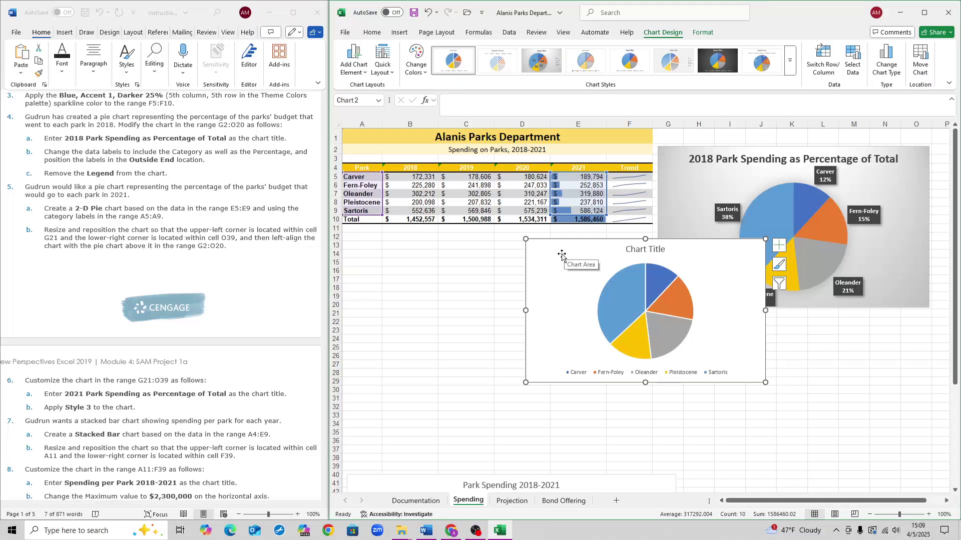
Move the new pie chart below the 2018 pie chart and resize it to cover the range G21:O39
drag(564, 257, 690, 335)
scroll(697, 355, down, 3)
scroll(800, 381, right, 1)
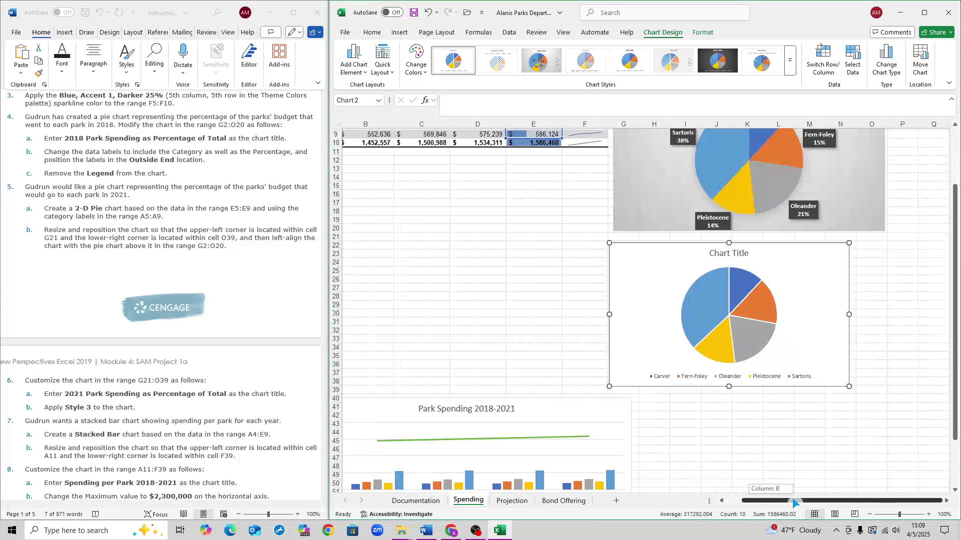
drag(854, 390, 885, 393)
click(891, 418)
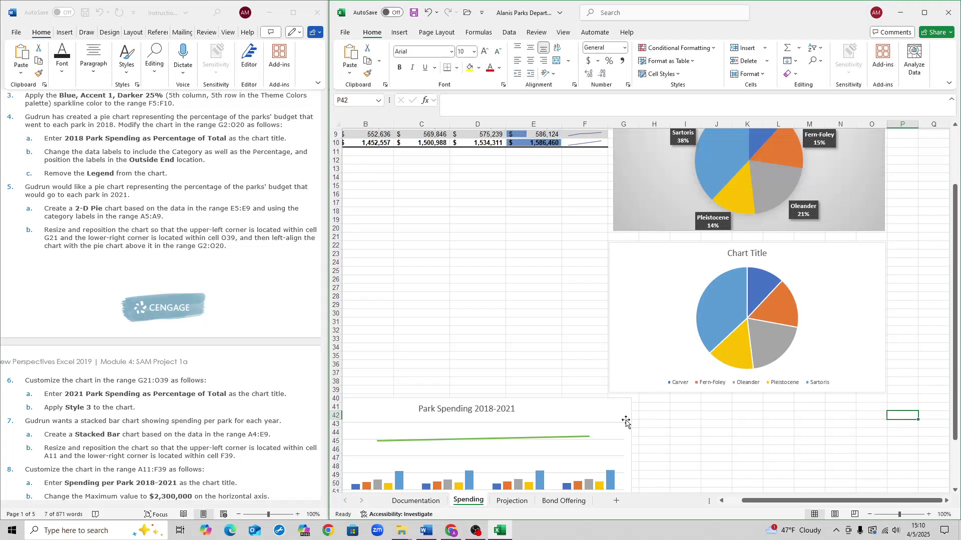
click(336, 388)
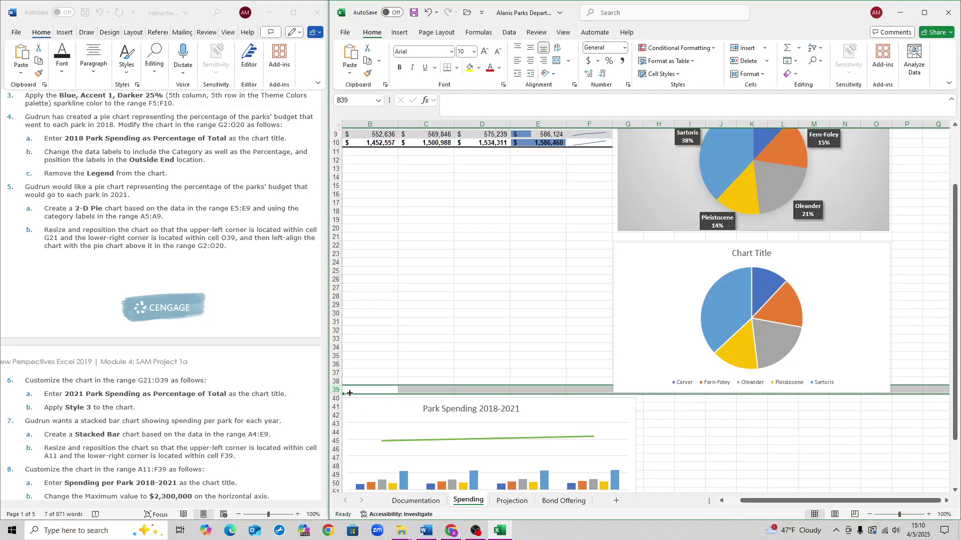
click(795, 398)
click(880, 124)
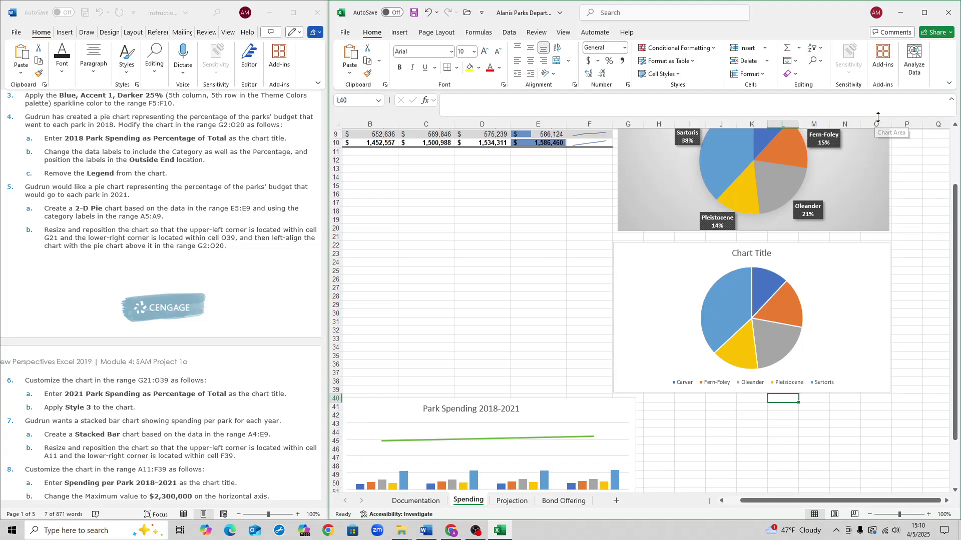
click(926, 380)
scroll(673, 400, up, 3)
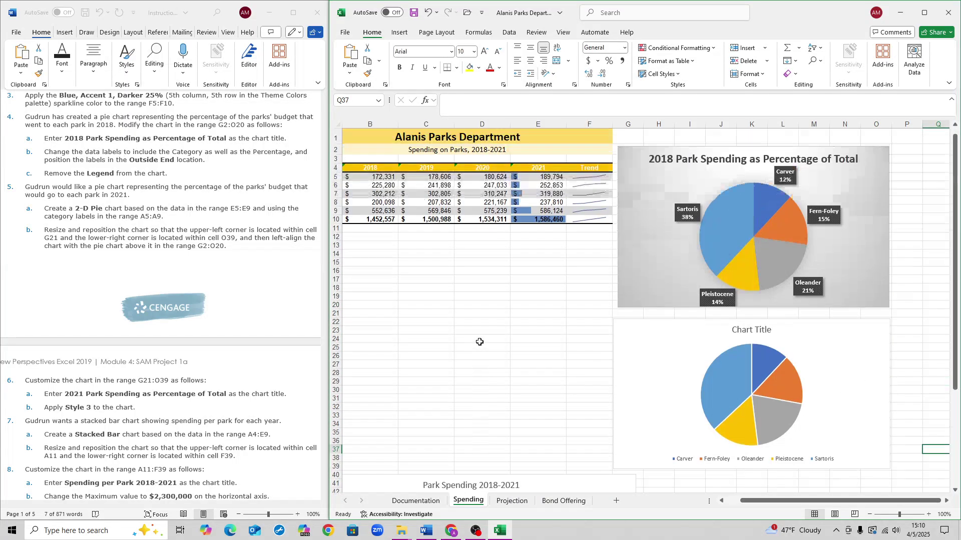
Replace the new pie chart's title with "2021 Park Spending as Percentage of Total", copied from the Word instructions
scroll(726, 442, down, 2)
scroll(124, 269, down, 3)
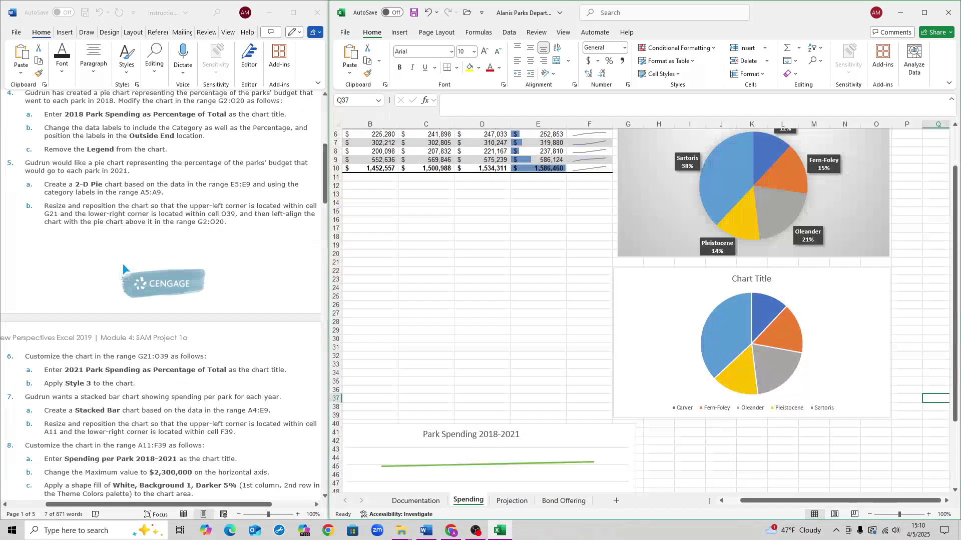
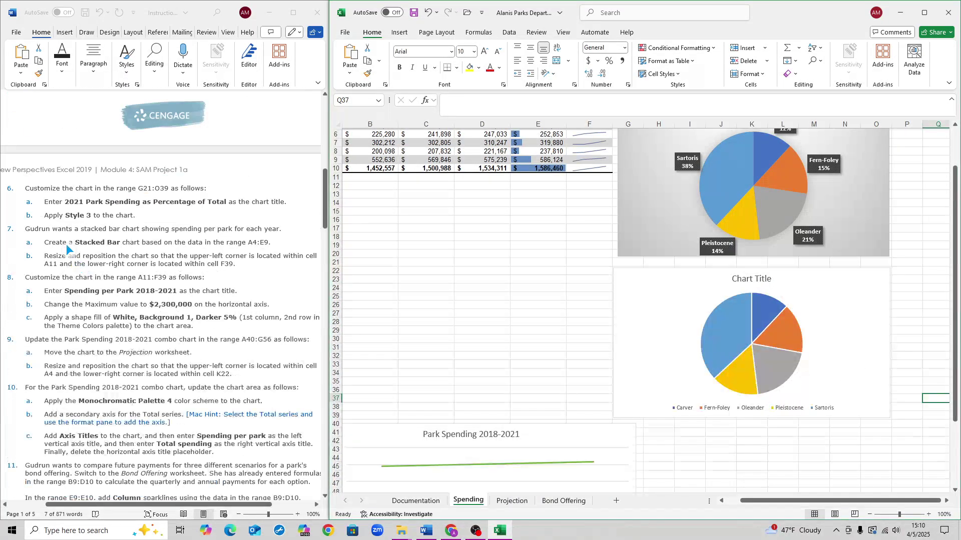
click(64, 158)
drag(64, 158, 223, 152)
key(ctrl+c)
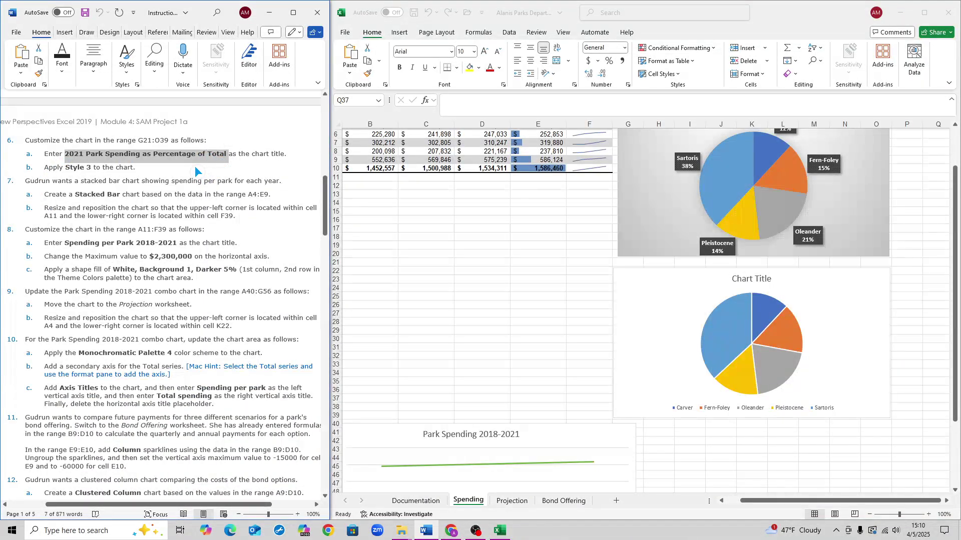
click(742, 280)
click(743, 280)
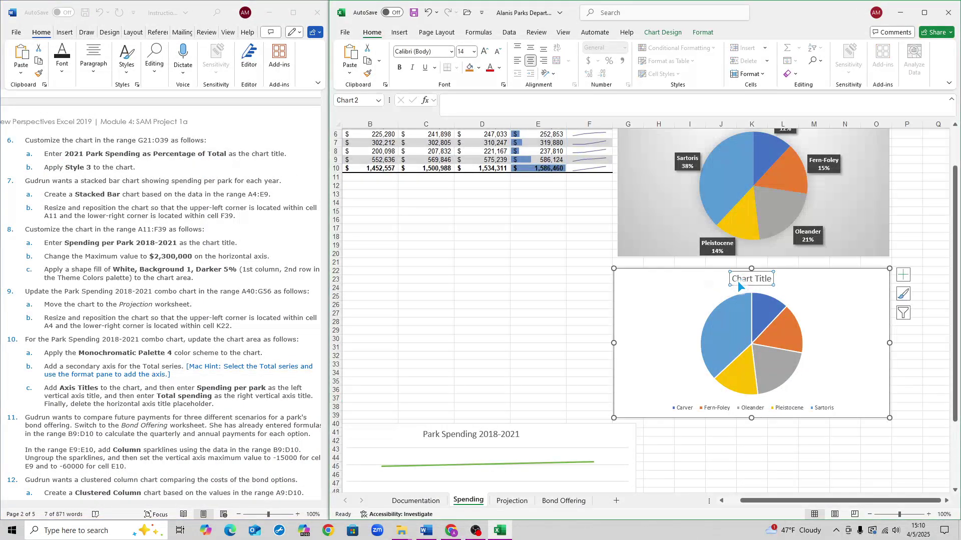
triple_click(740, 278)
key(ctrl+v)
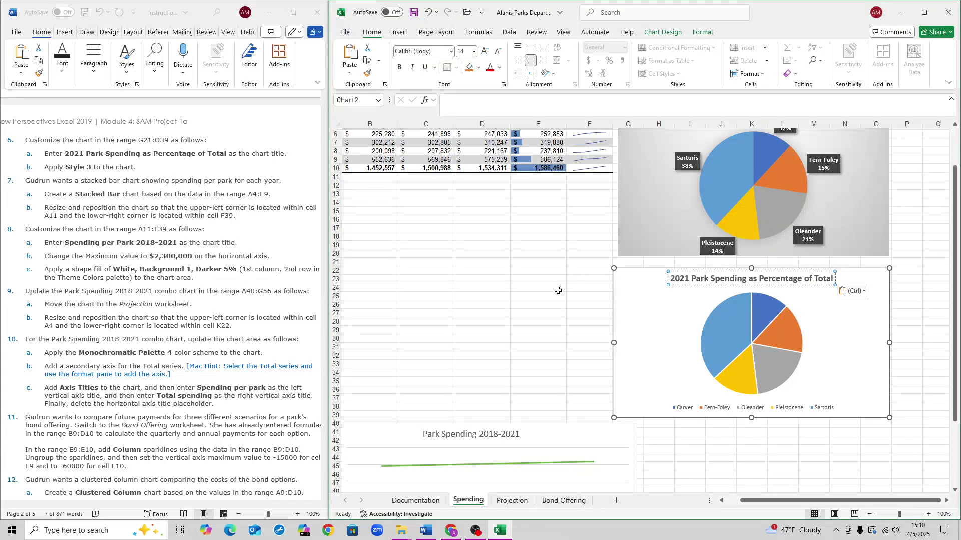
click(584, 281)
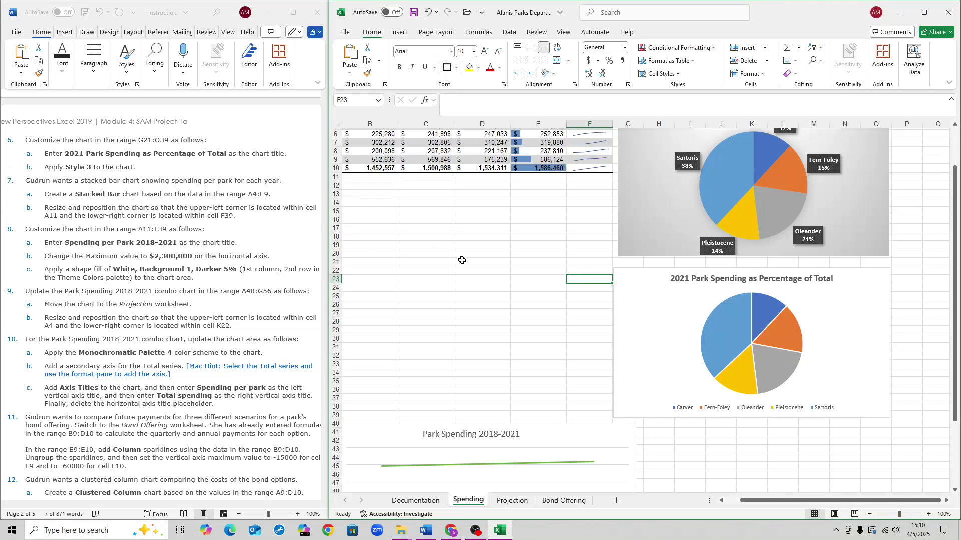
Apply chart Style 3 to the 2021 park spending pie chart
click(657, 310)
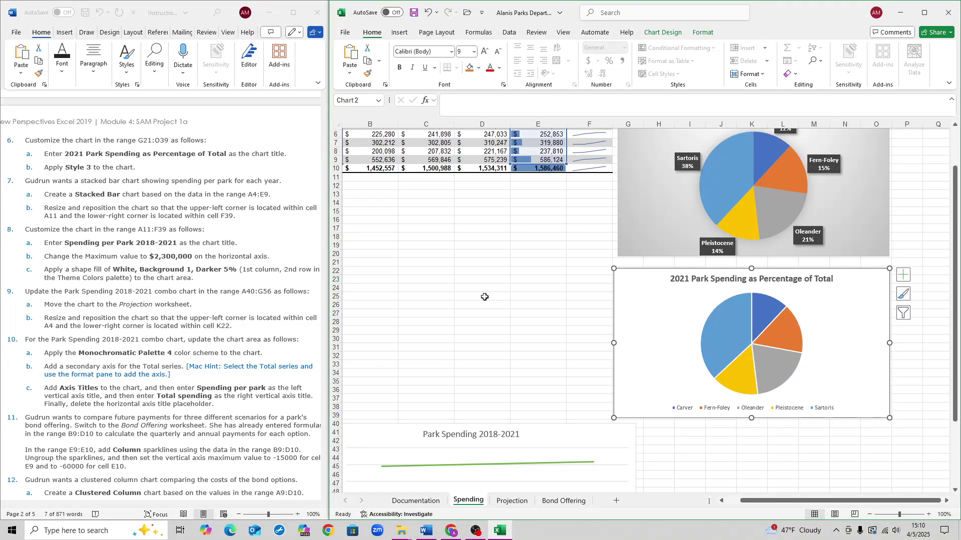
click(663, 33)
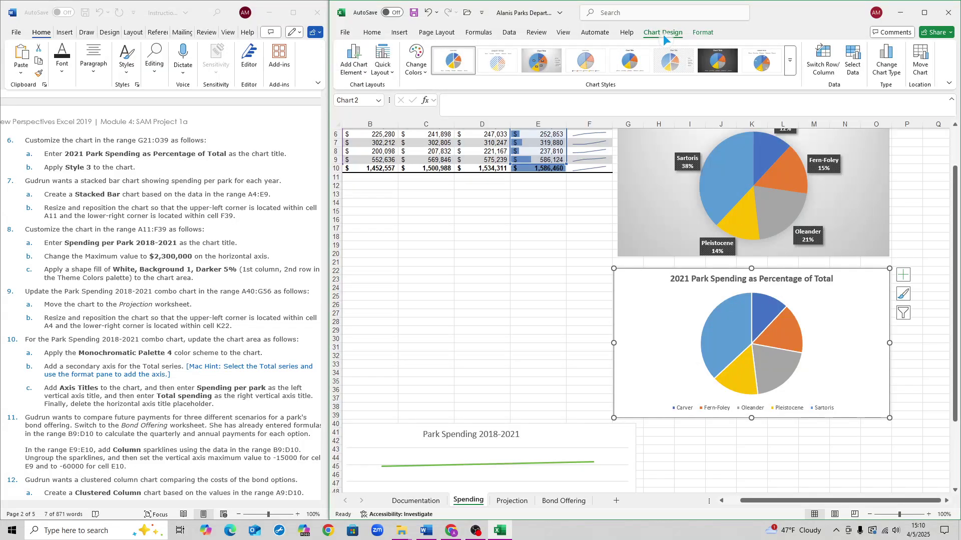
click(552, 61)
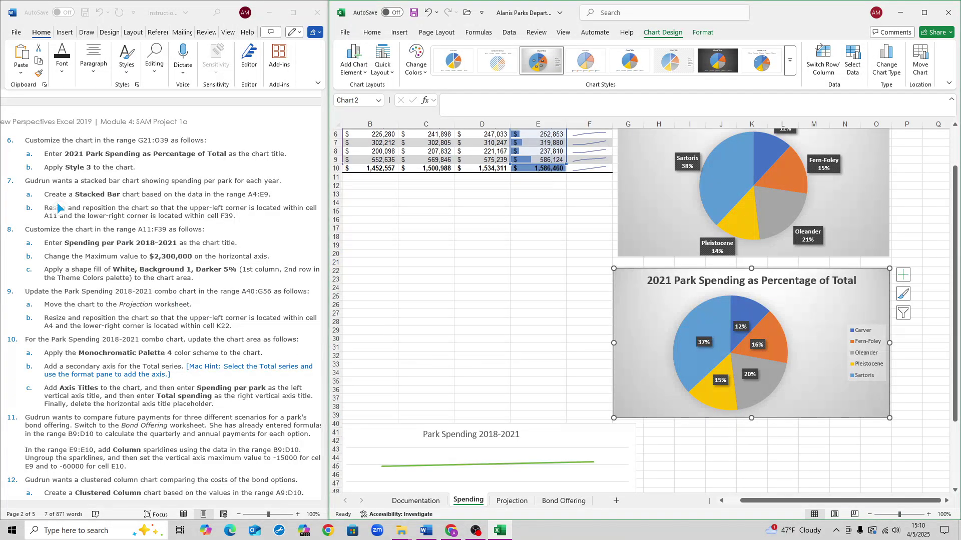
Insert a Stacked Bar chart from the data in A4:E9, with the parks as categories and the years as series
scroll(93, 205, down, 3)
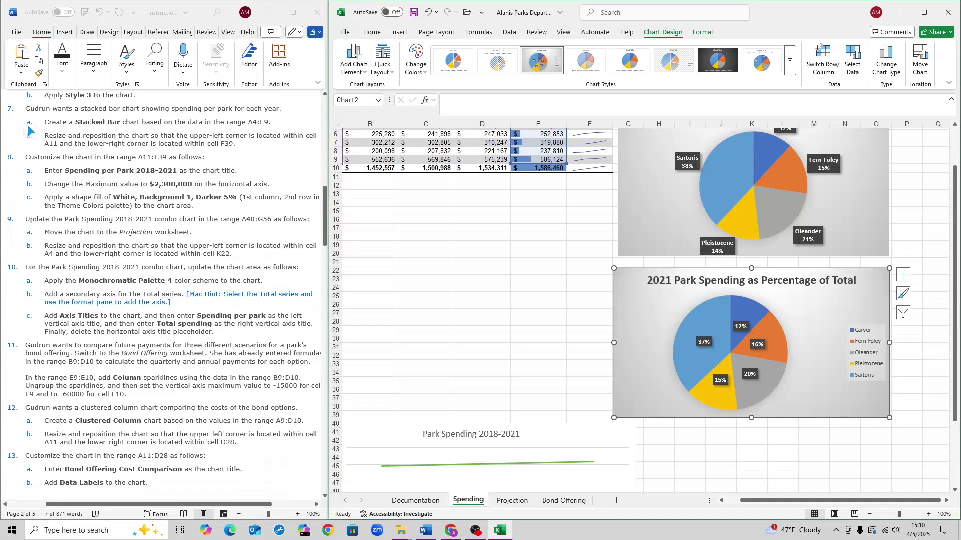
click(415, 245)
scroll(414, 250, up, 2)
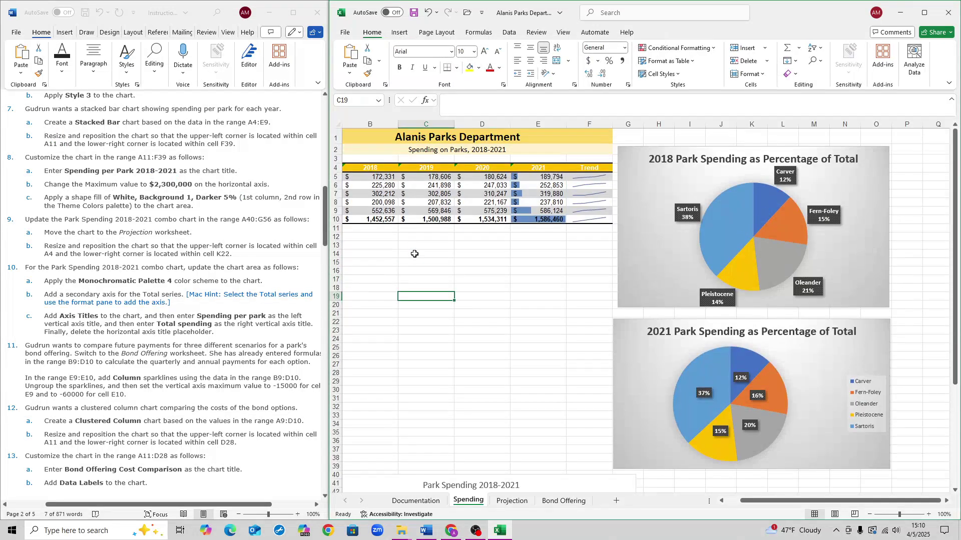
click(727, 497)
click(363, 170)
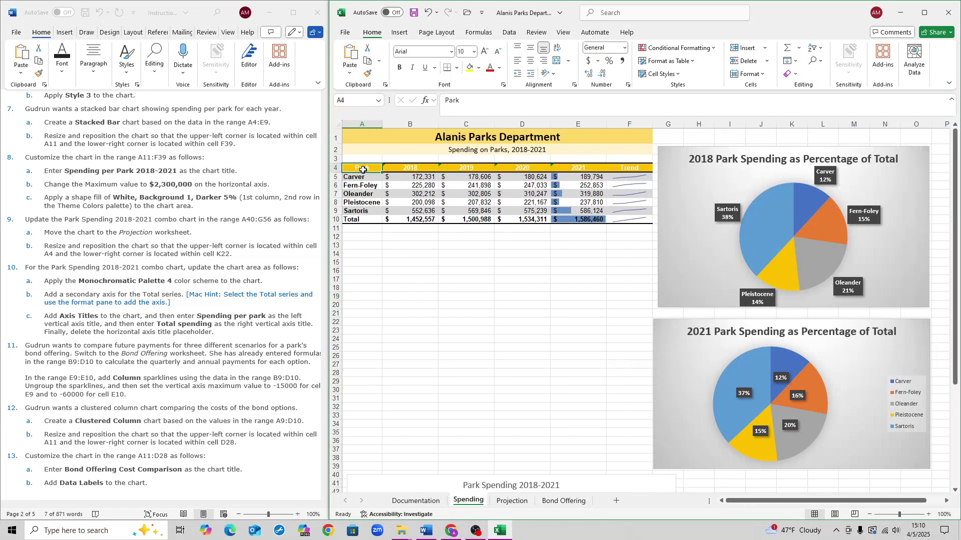
drag(363, 170, 582, 213)
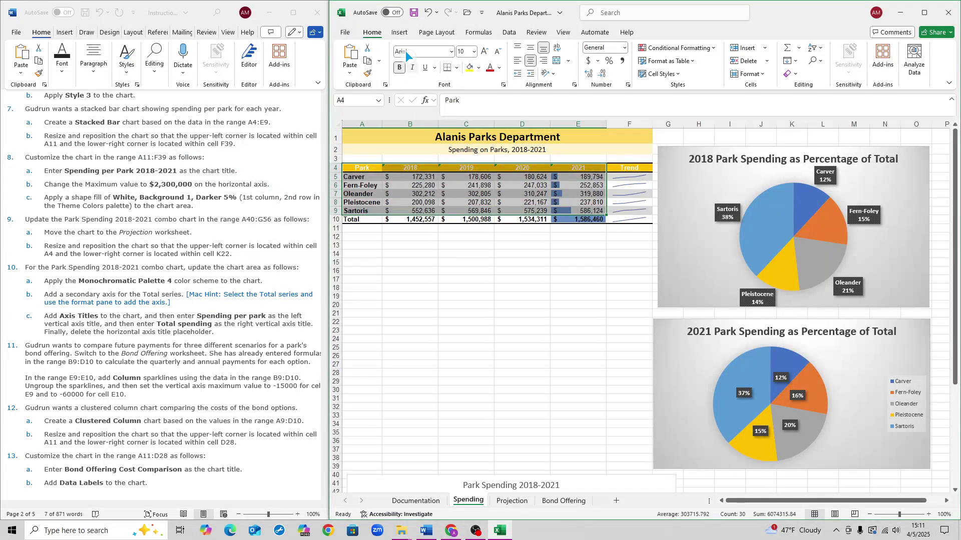
click(396, 35)
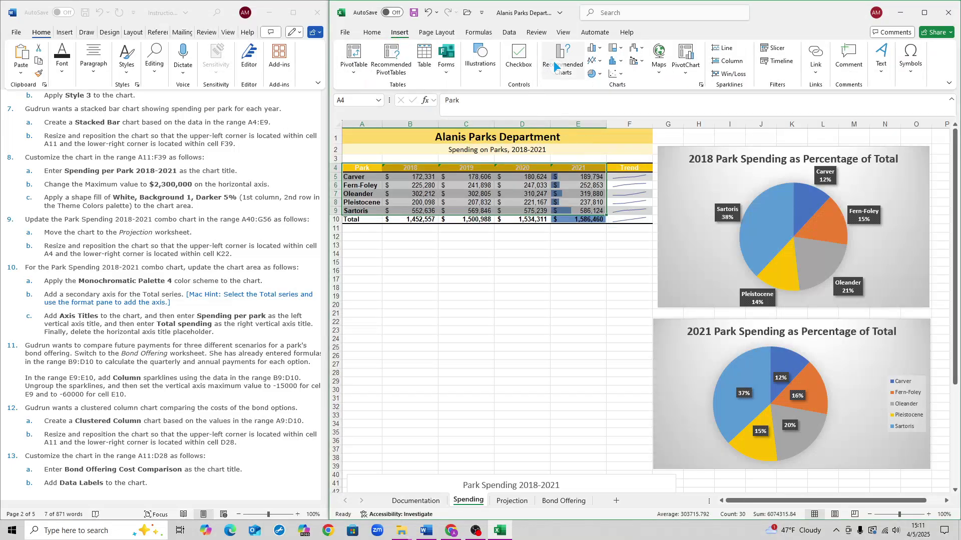
click(557, 65)
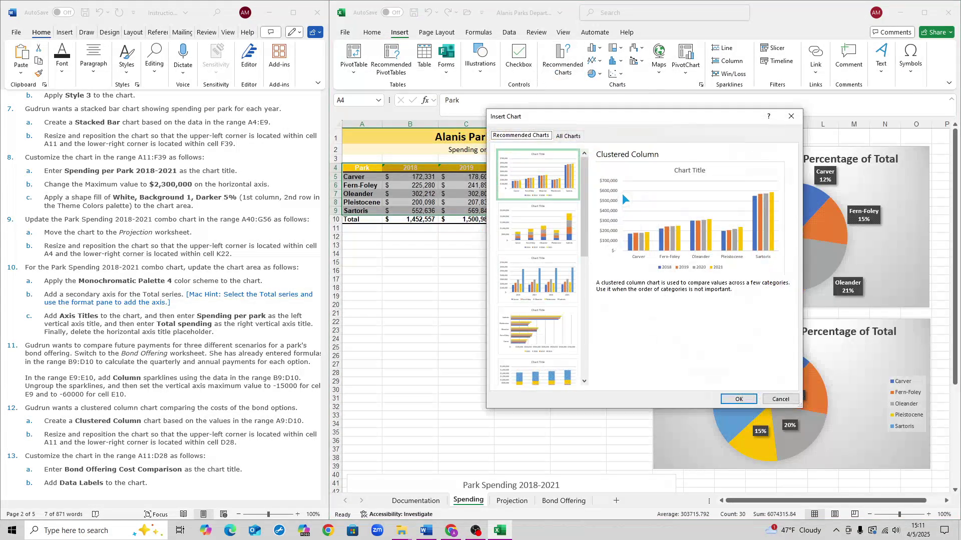
click(571, 134)
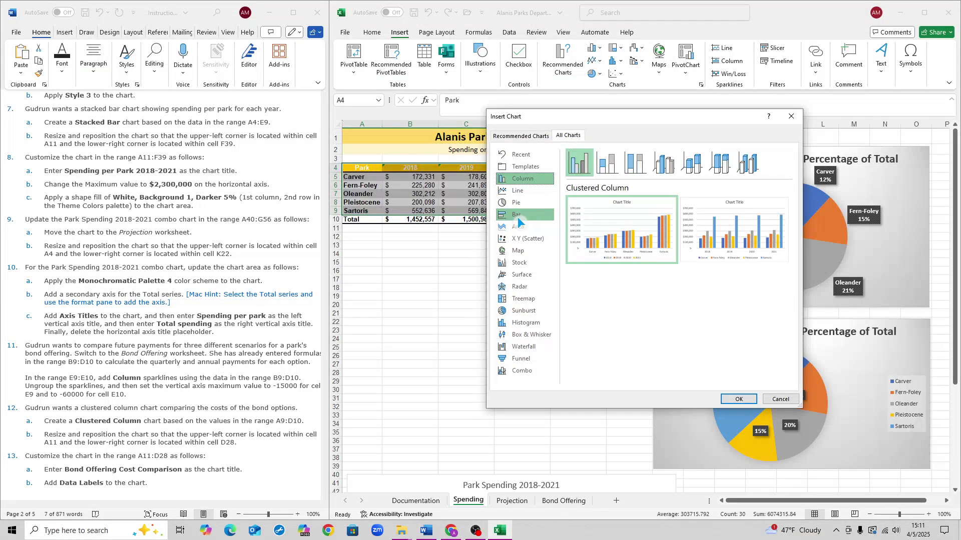
click(535, 215)
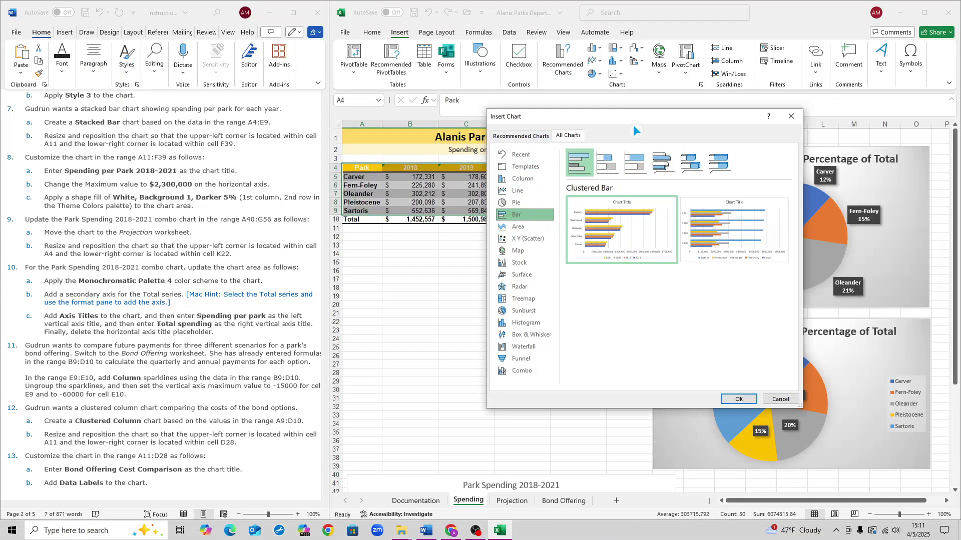
click(612, 164)
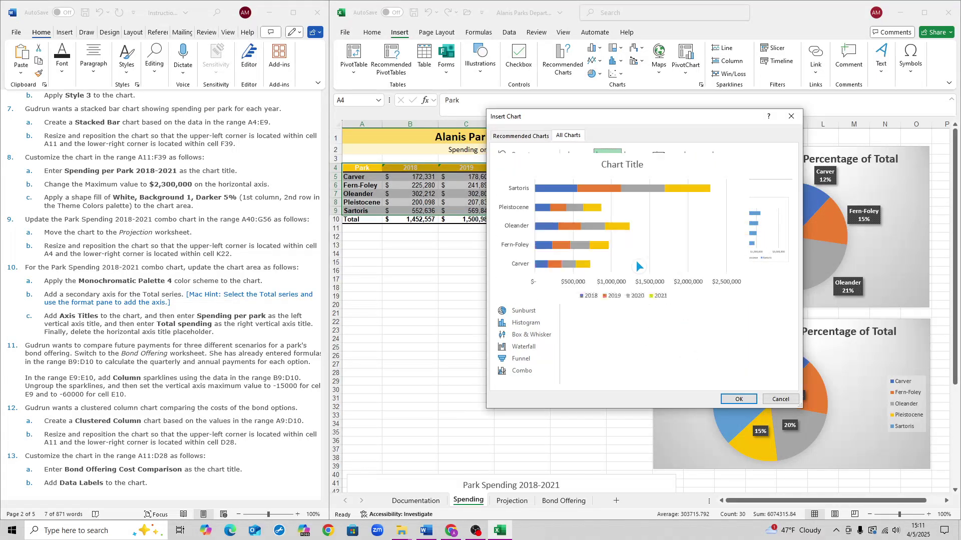
click(751, 403)
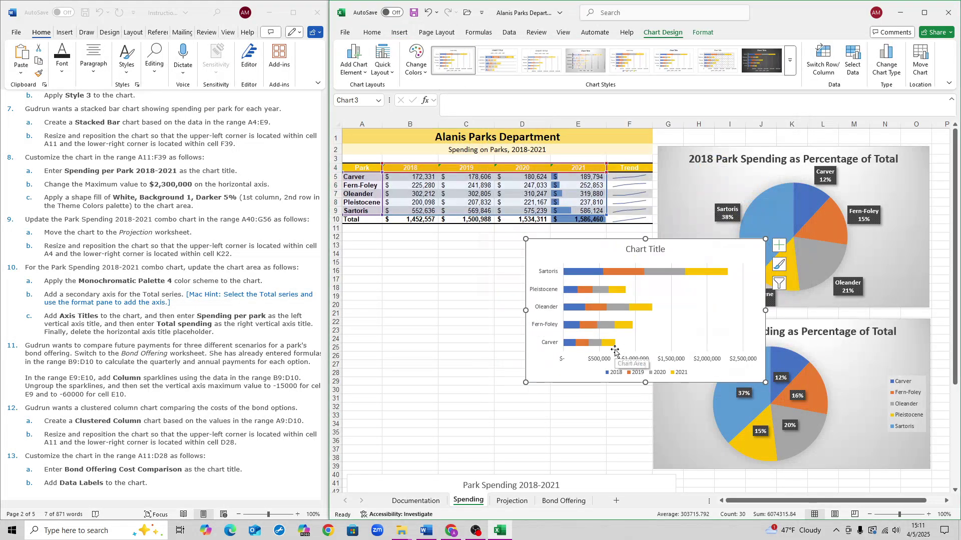
right_click(615, 351)
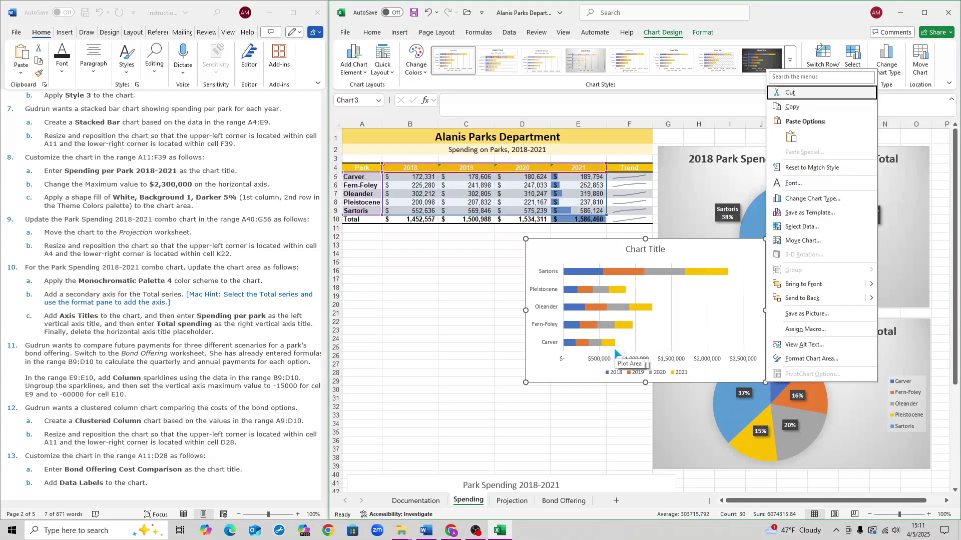
click(480, 307)
click(465, 245)
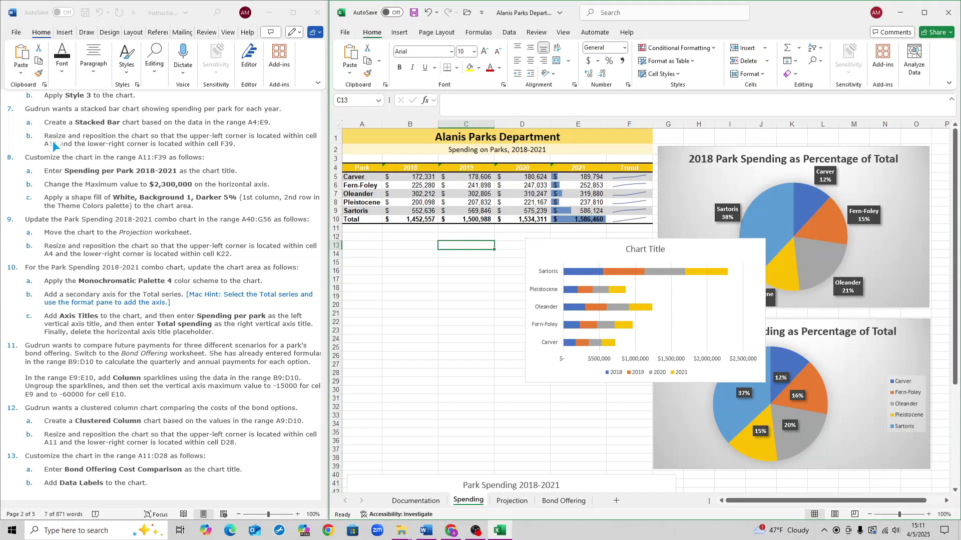
Move the stacked bar chart below the spending table and resize it to cover the range A11:F39
click(551, 252)
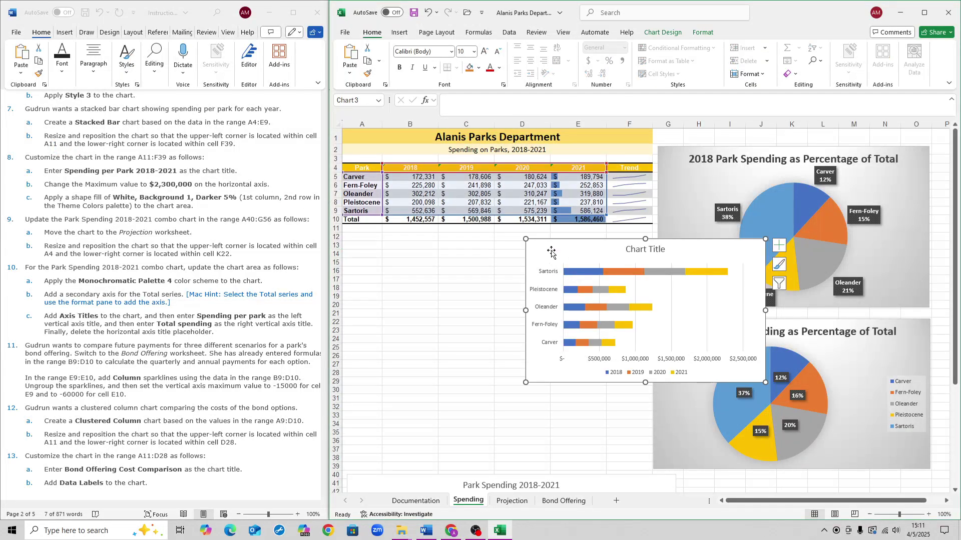
drag(555, 254, 378, 237)
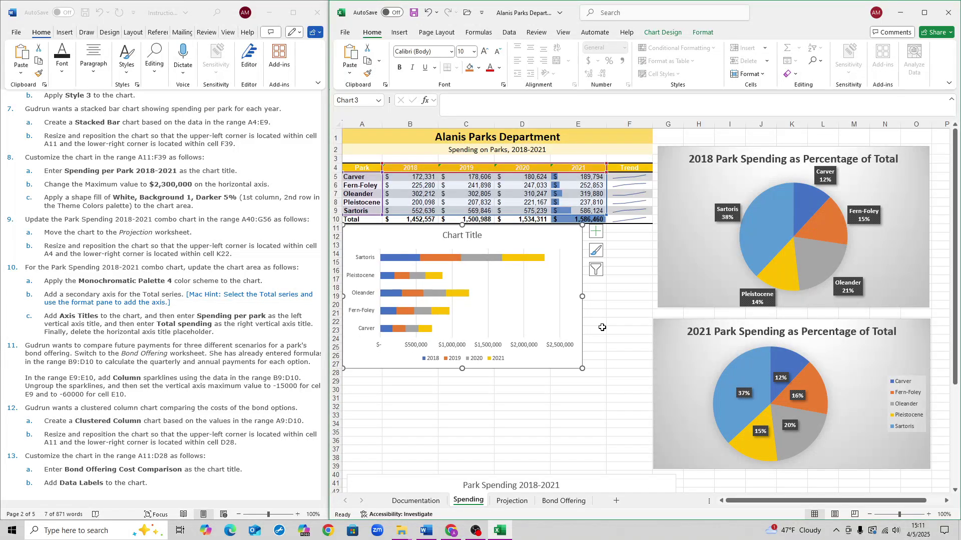
drag(583, 368, 650, 469)
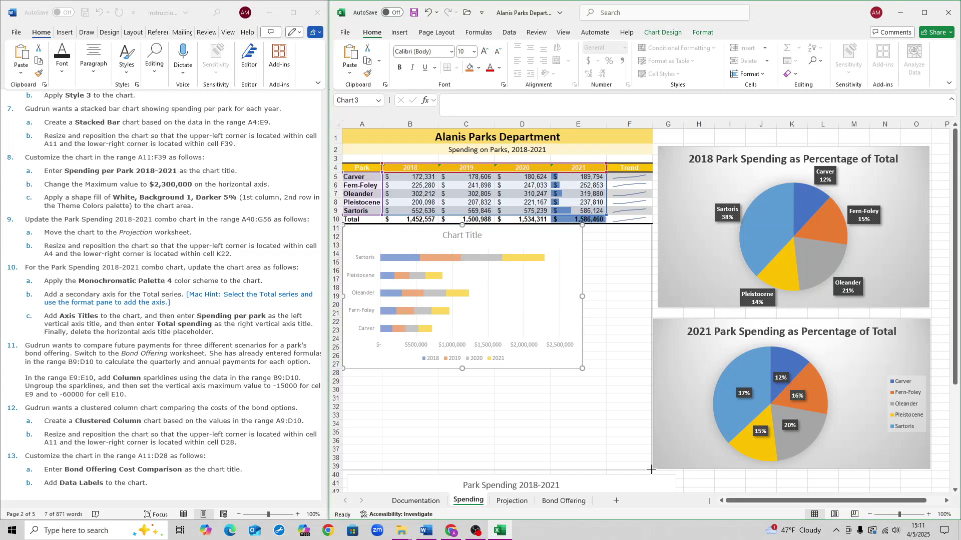
key(Escape)
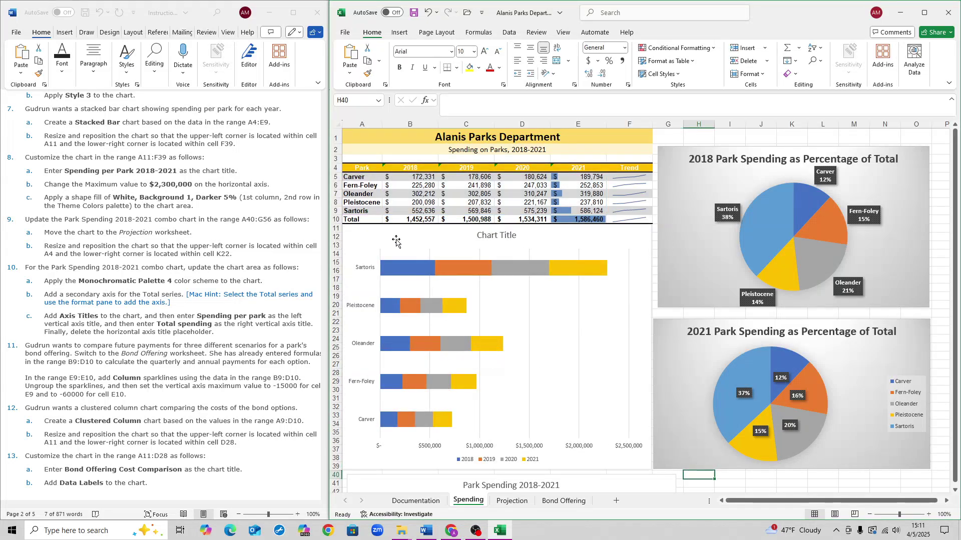
Replace the stacked bar chart's title with "Spending per Park 2018-2021", as given in the Word instructions
click(199, 357)
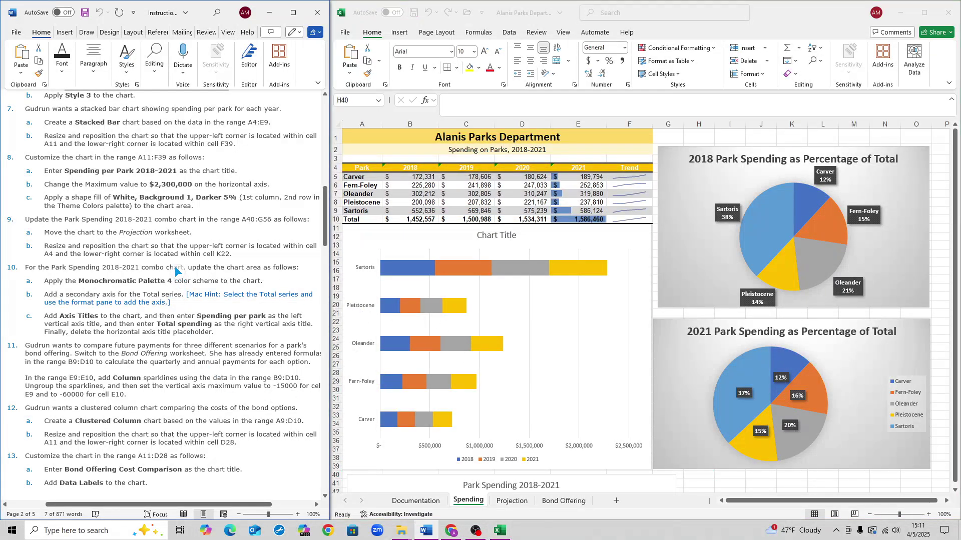
scroll(178, 273, down, 1)
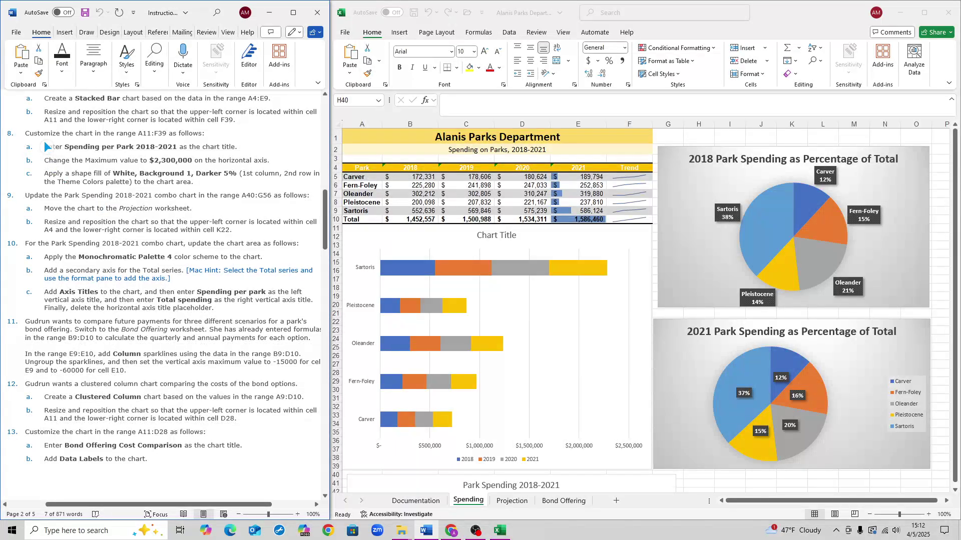
scroll(45, 146, down, 1)
drag(64, 123, 177, 125)
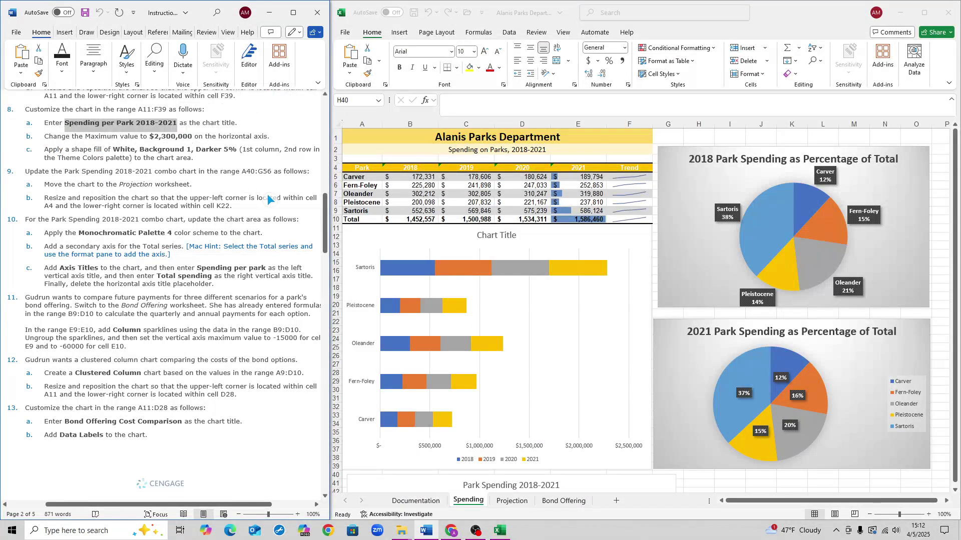
click(232, 168)
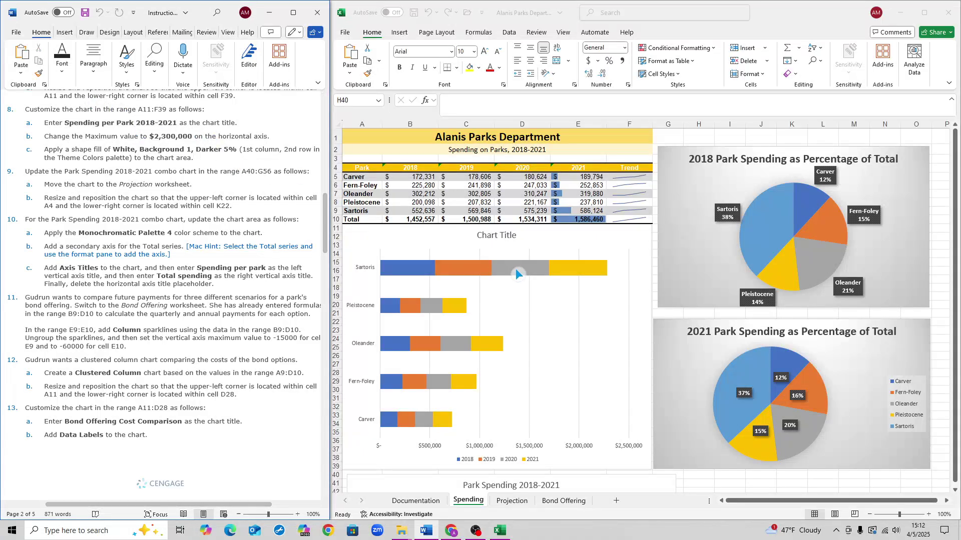
click(495, 236)
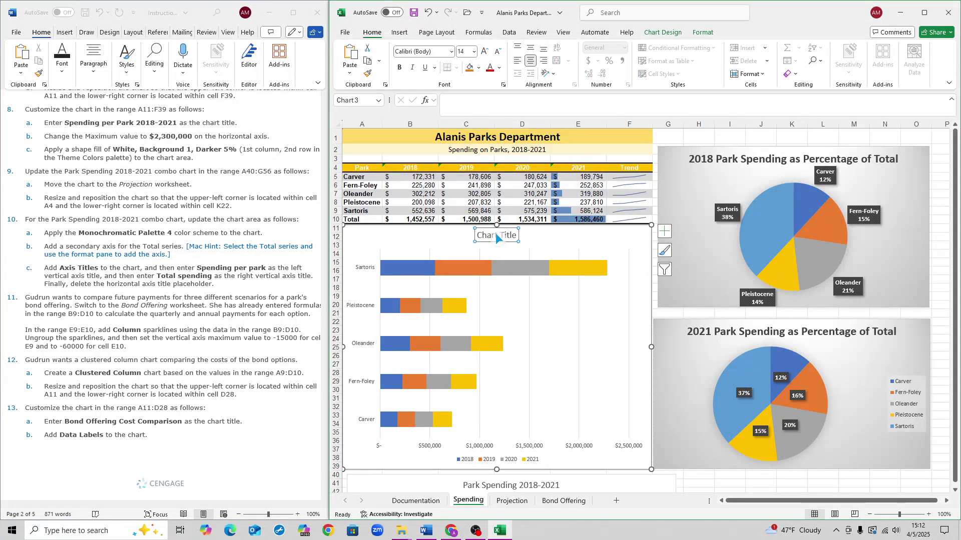
triple_click(496, 236)
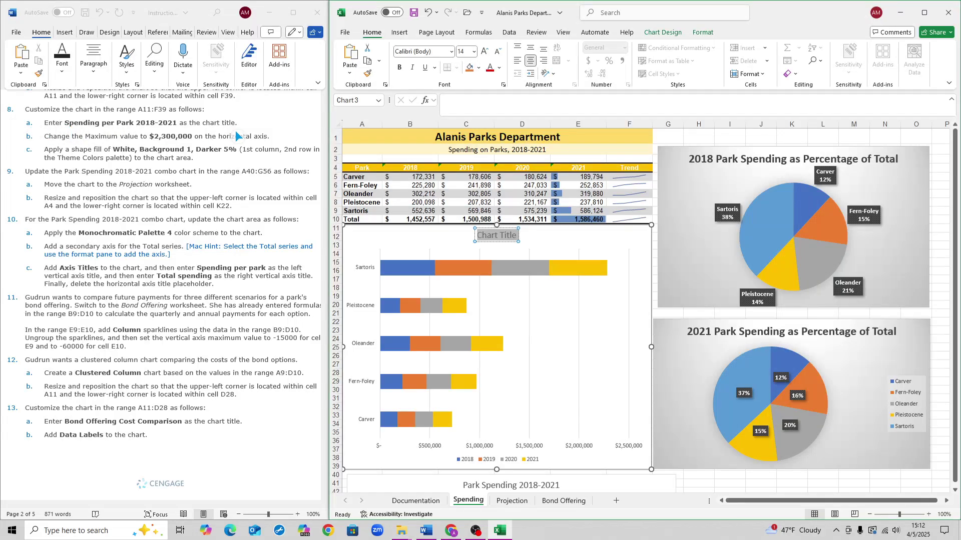
text(Spending per Park 2018-2021)
click(395, 235)
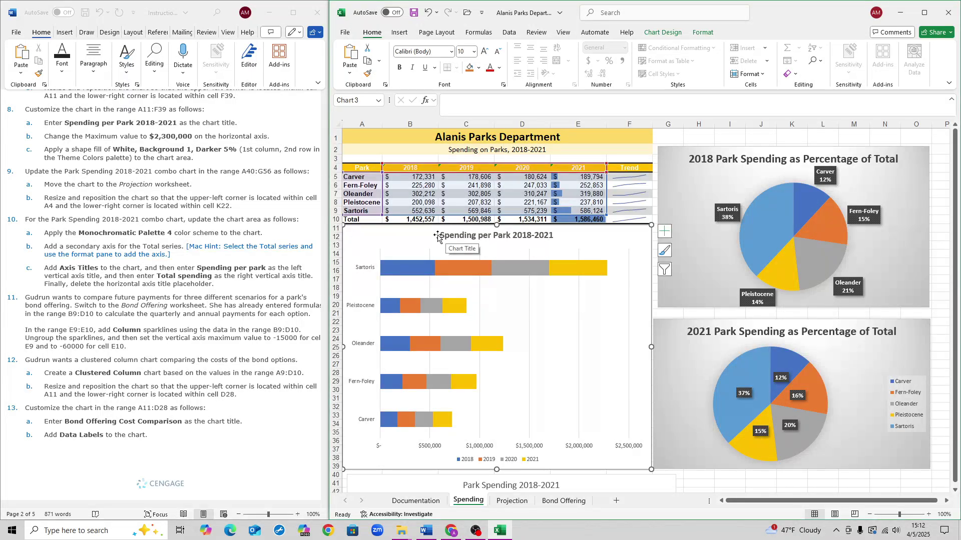
Set the maximum bound of the stacked bar chart's horizontal axis to 2.3E6 ($2,300,000)
click(110, 159)
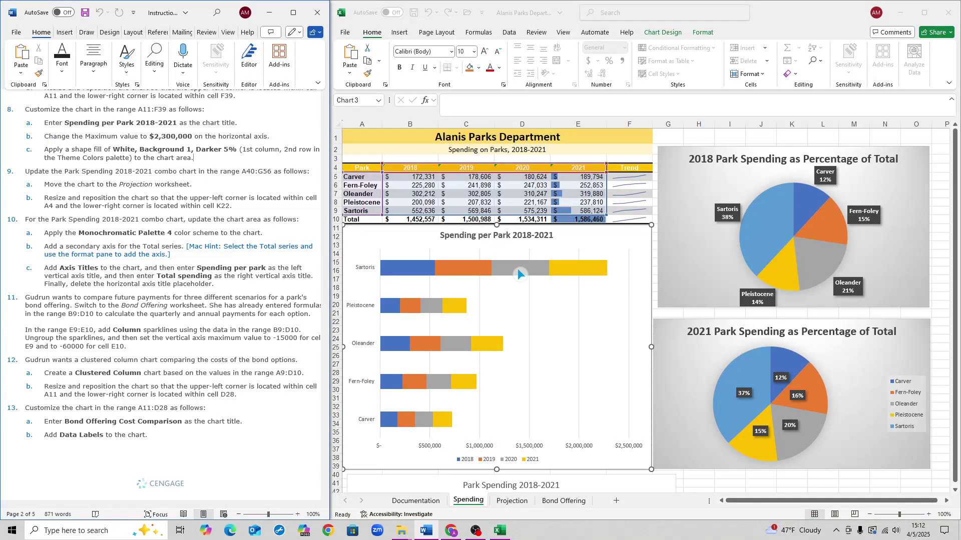
scroll(527, 279, down, 3)
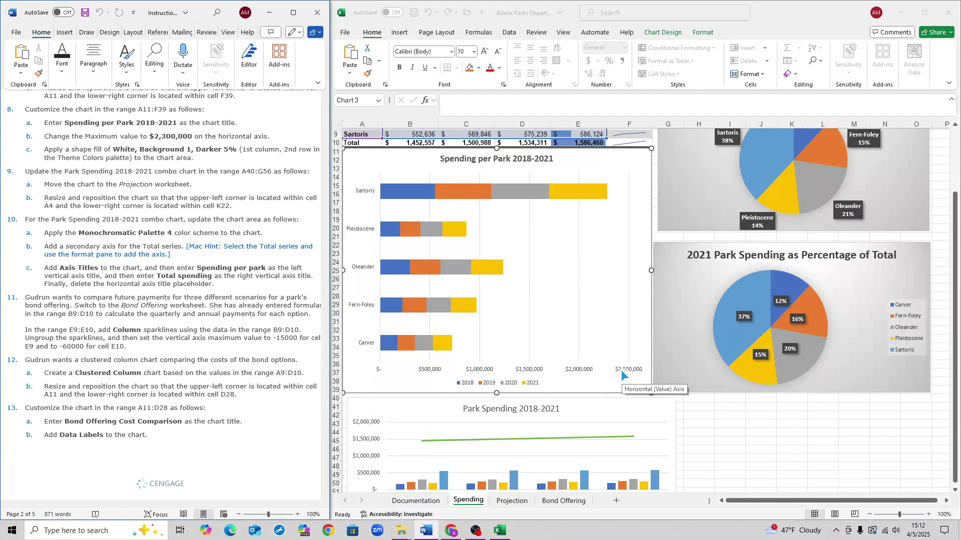
click(620, 373)
click(620, 370)
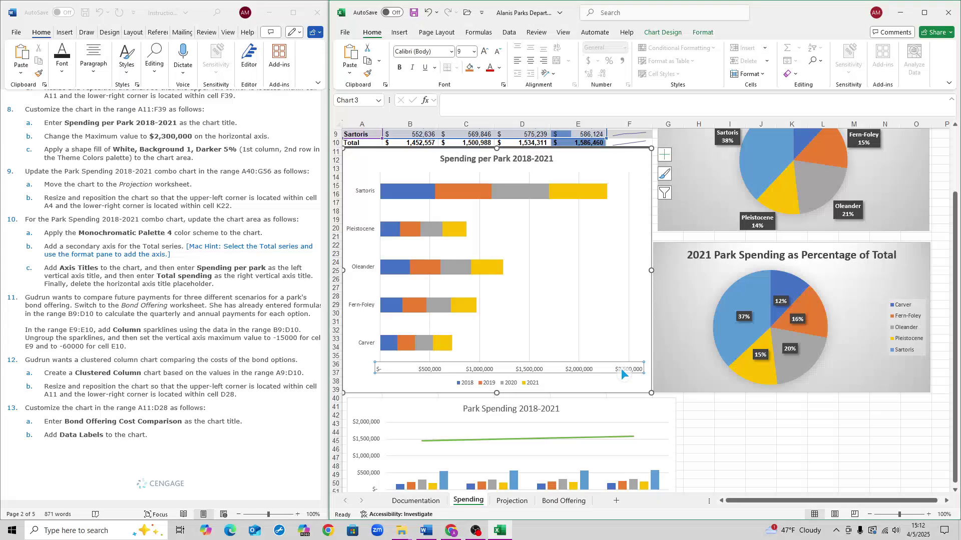
right_click(589, 369)
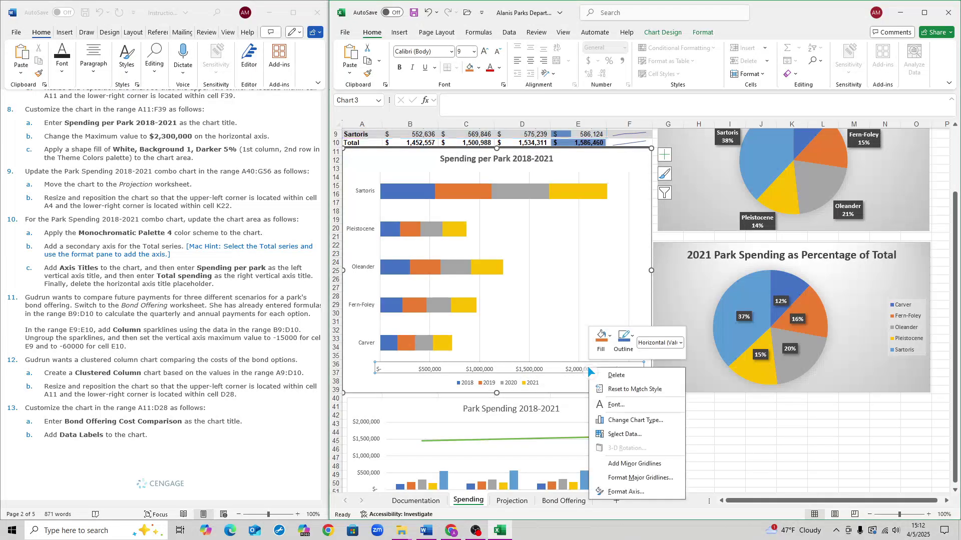
click(657, 492)
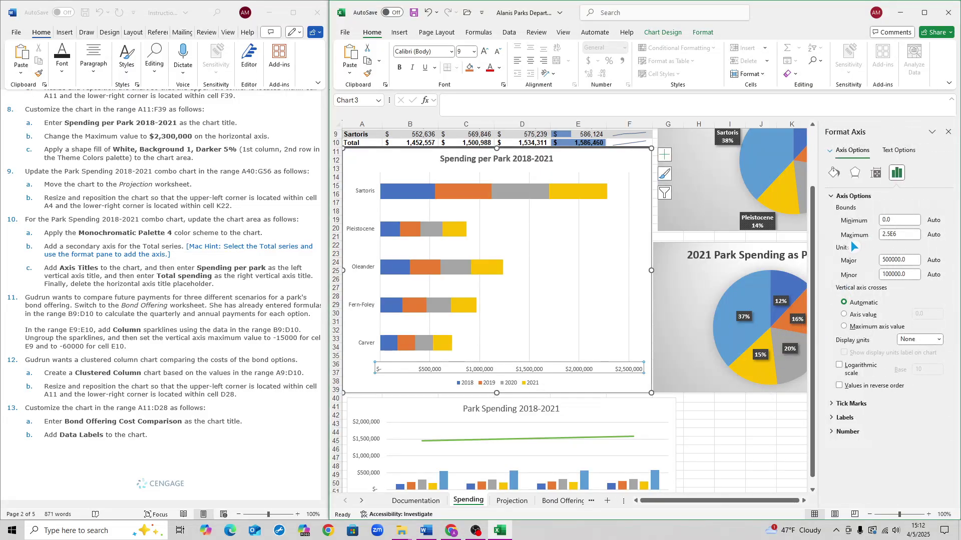
click(890, 236)
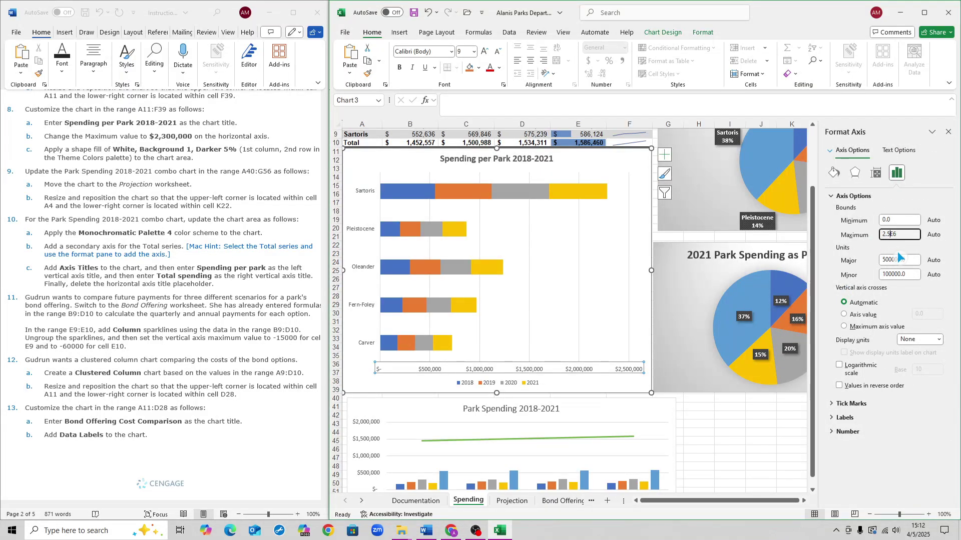
key(BackSpace)
text(3)
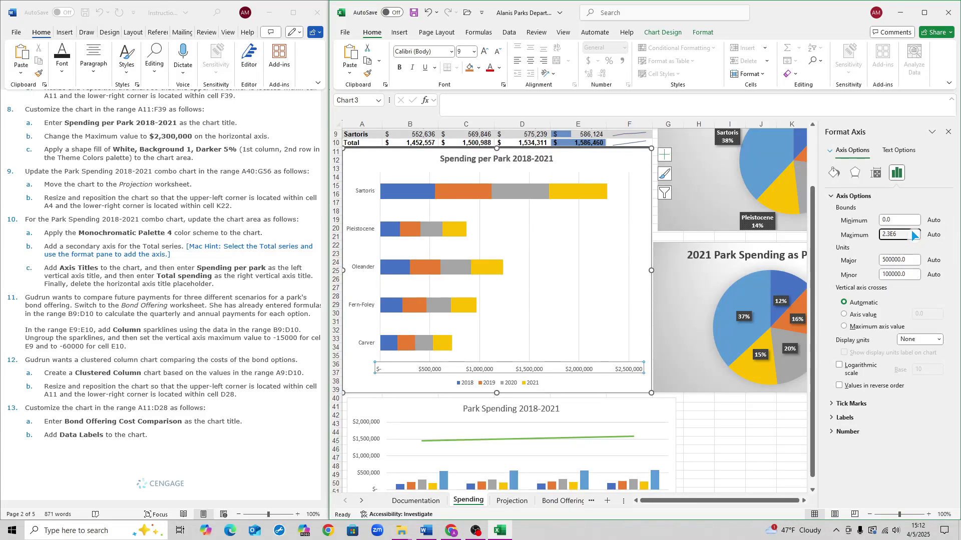
key(Return)
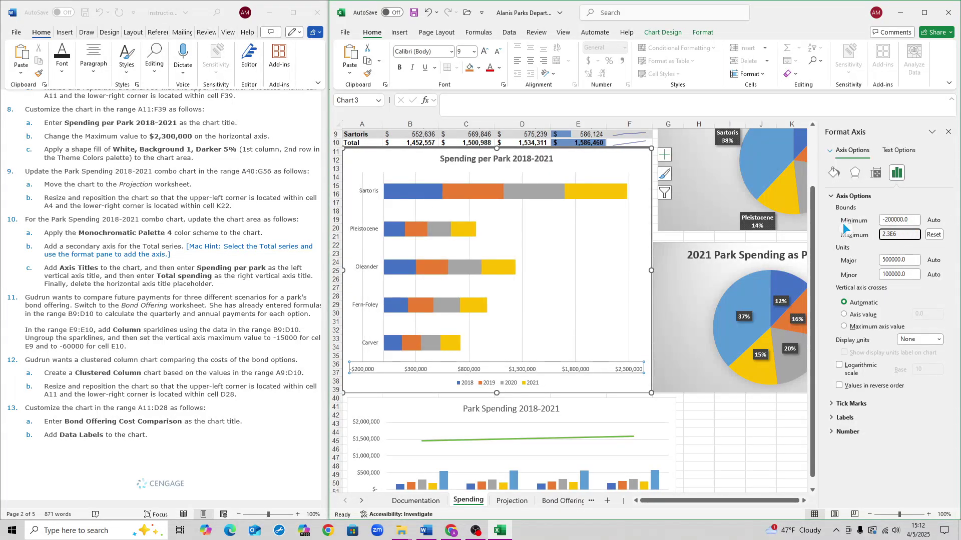
Set the minimum bound of the stacked bar chart's horizontal axis to 0 and close the axis formatting
drag(916, 220, 881, 219)
text(0)
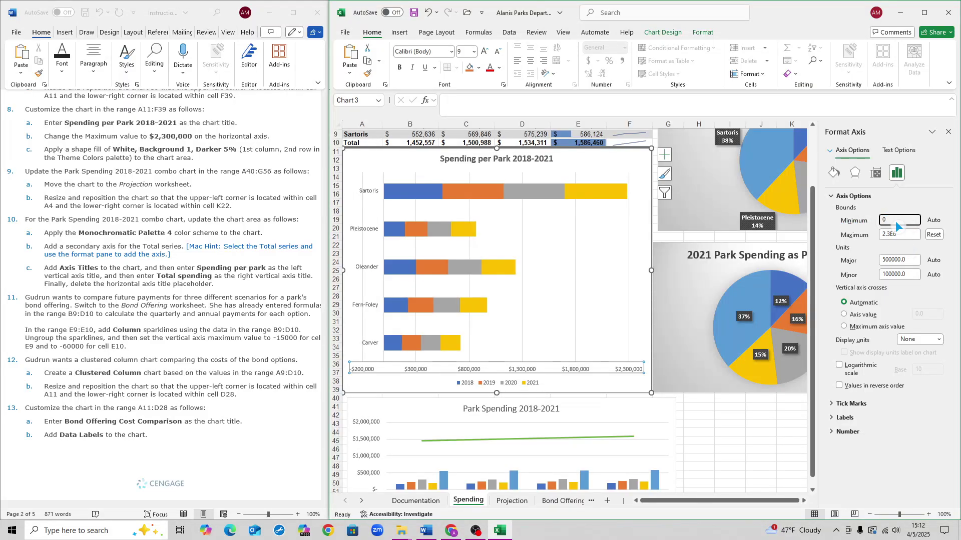
key(Return)
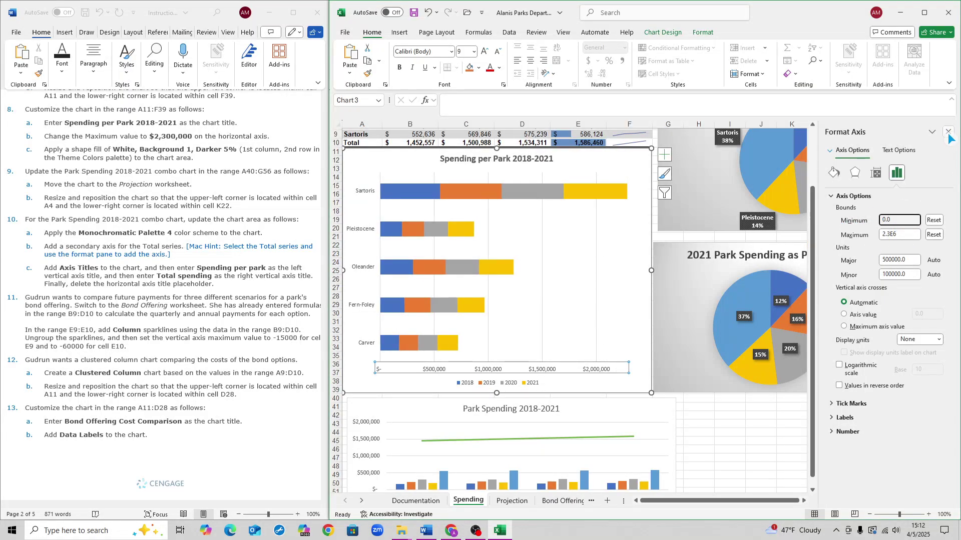
click(948, 134)
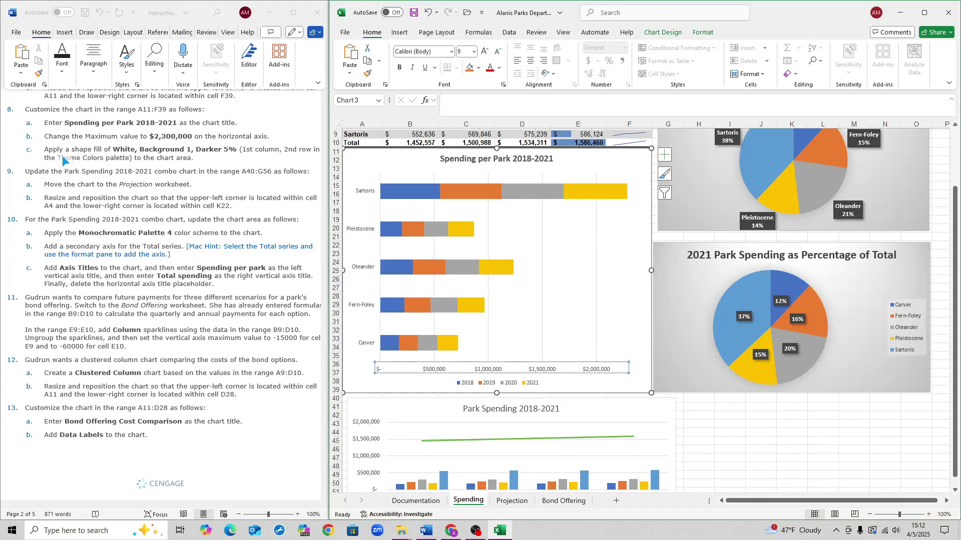
Fill the stacked bar chart's chart area with the theme color White, Background 1, Darker 5%
click(376, 167)
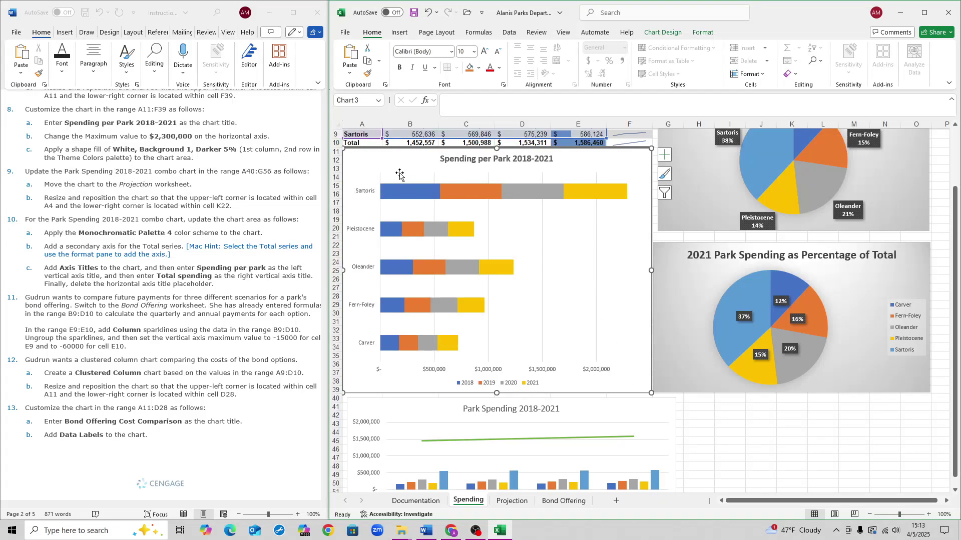
right_click(378, 162)
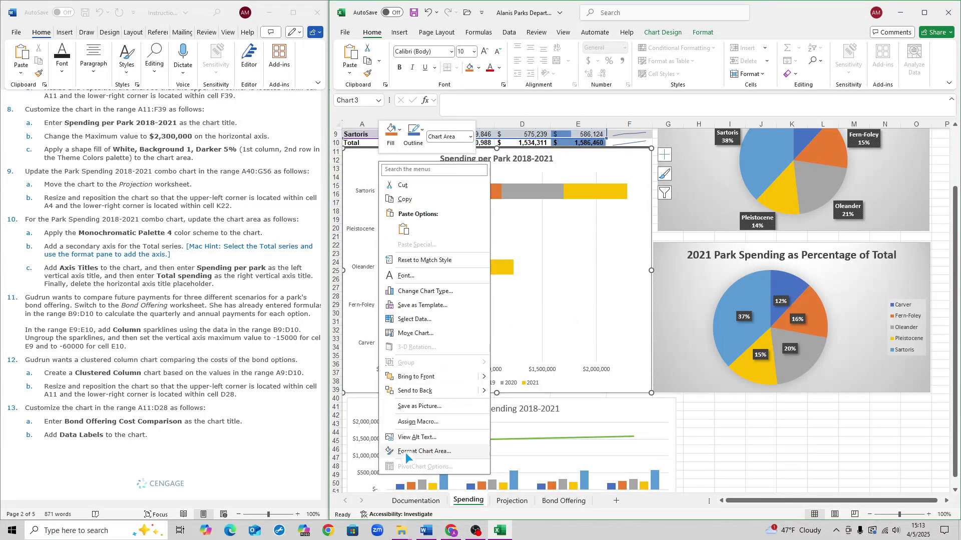
click(452, 453)
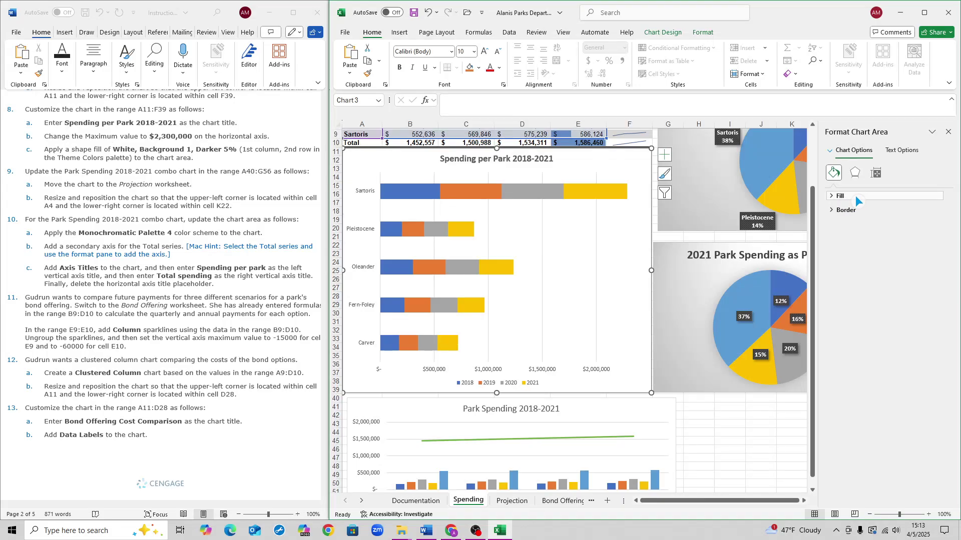
click(854, 196)
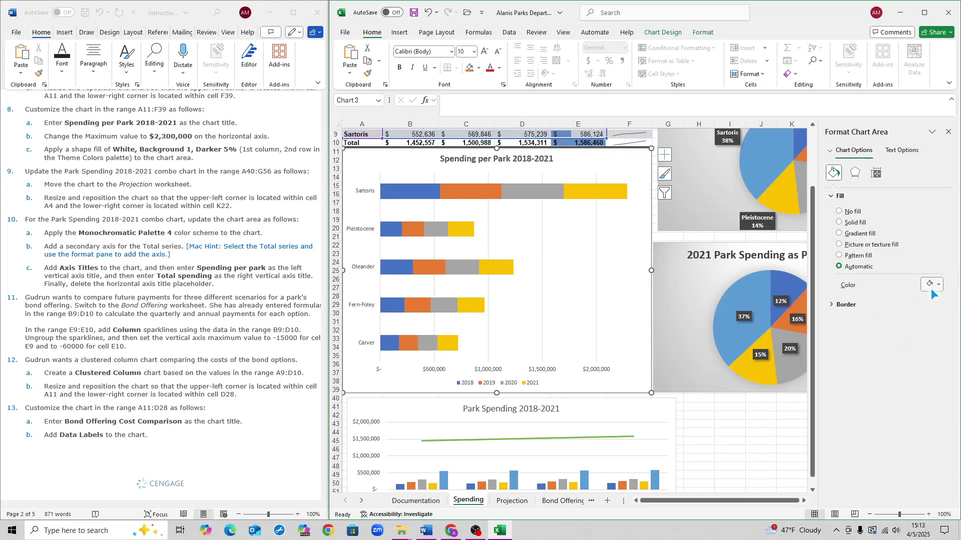
click(938, 284)
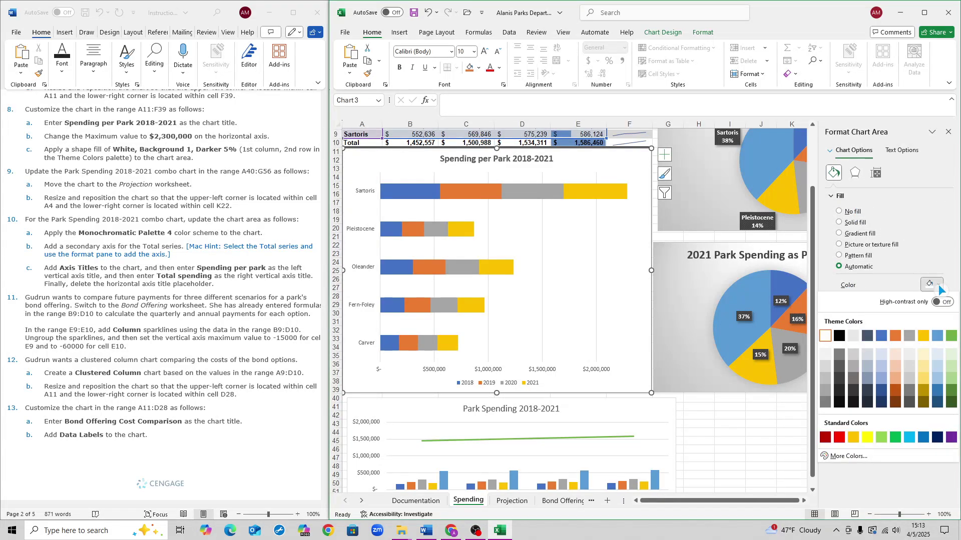
click(824, 355)
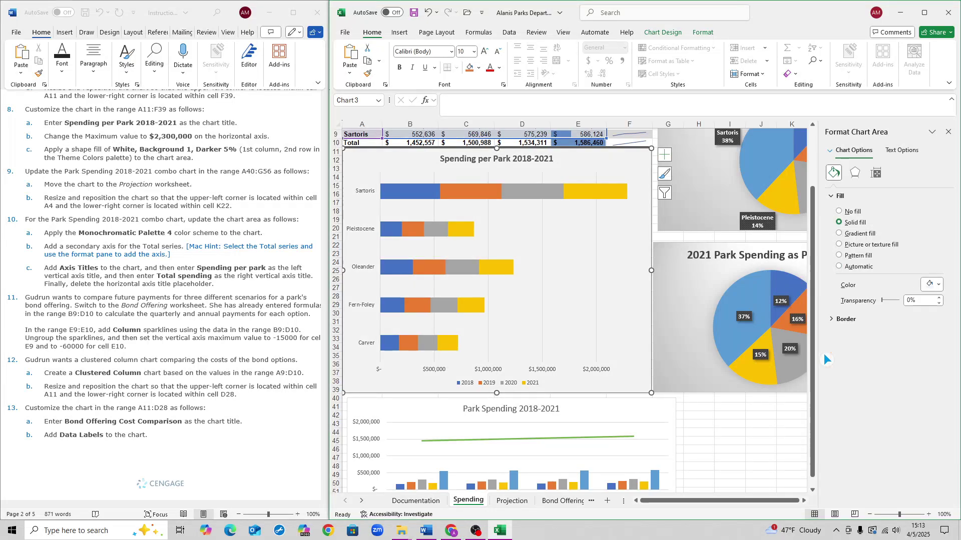
click(949, 133)
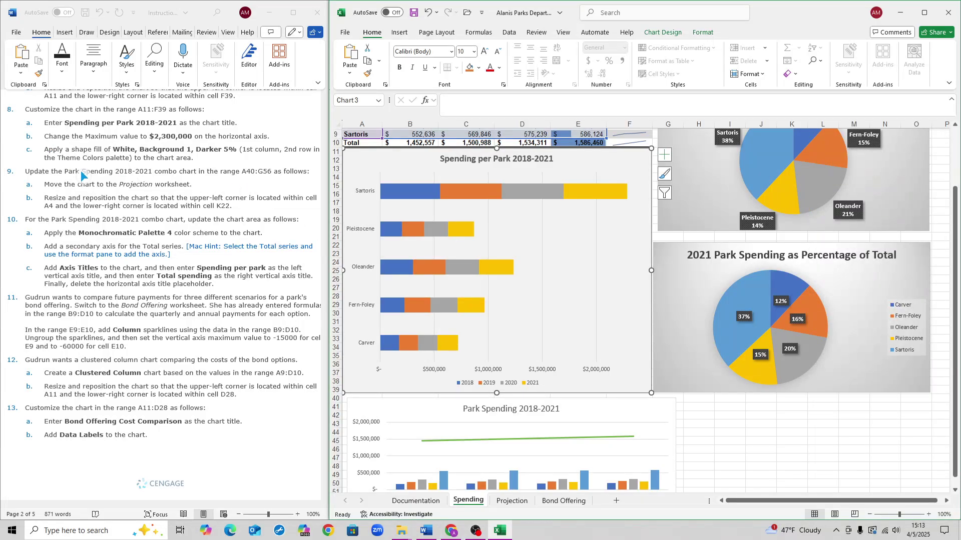
Move the Park Spending 2018-2021 combo chart from the Spending sheet to the Projection worksheet as an object, following the Word instructions
scroll(82, 173, down, 1)
scroll(92, 193, down, 1)
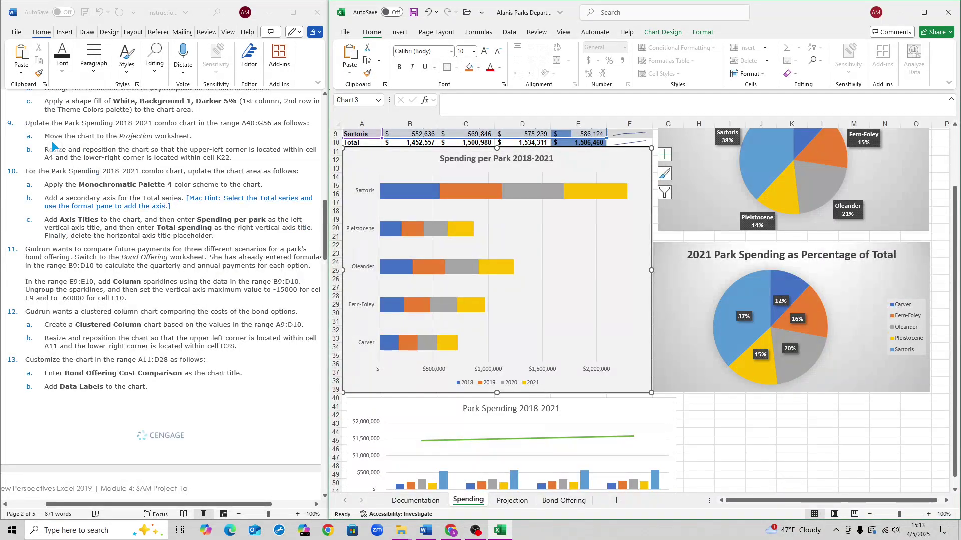
drag(52, 124, 199, 126)
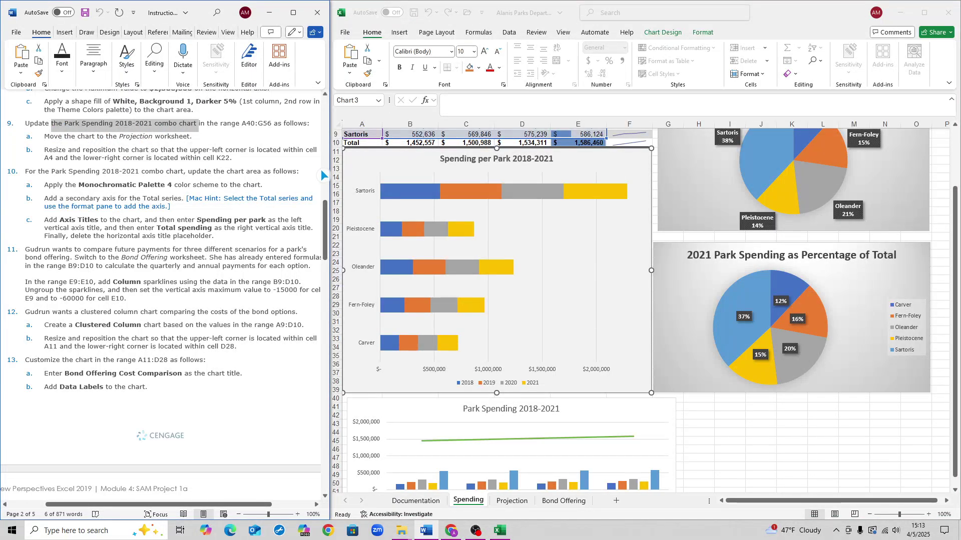
scroll(465, 208, down, 2)
click(465, 214)
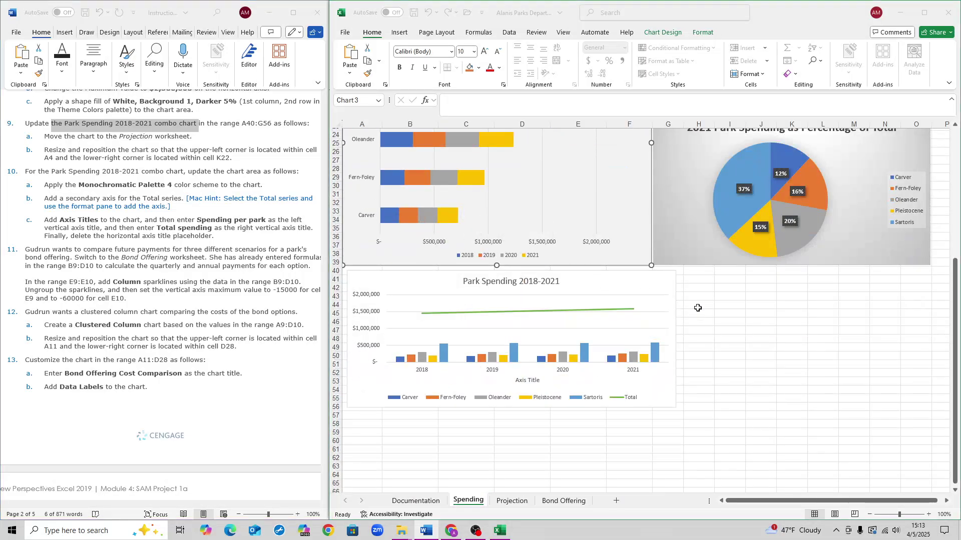
click(367, 282)
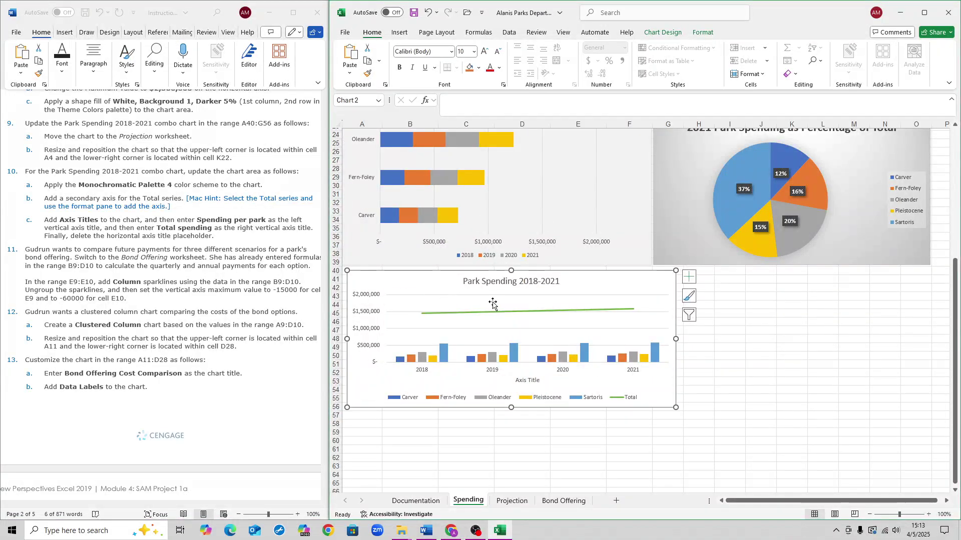
click(668, 34)
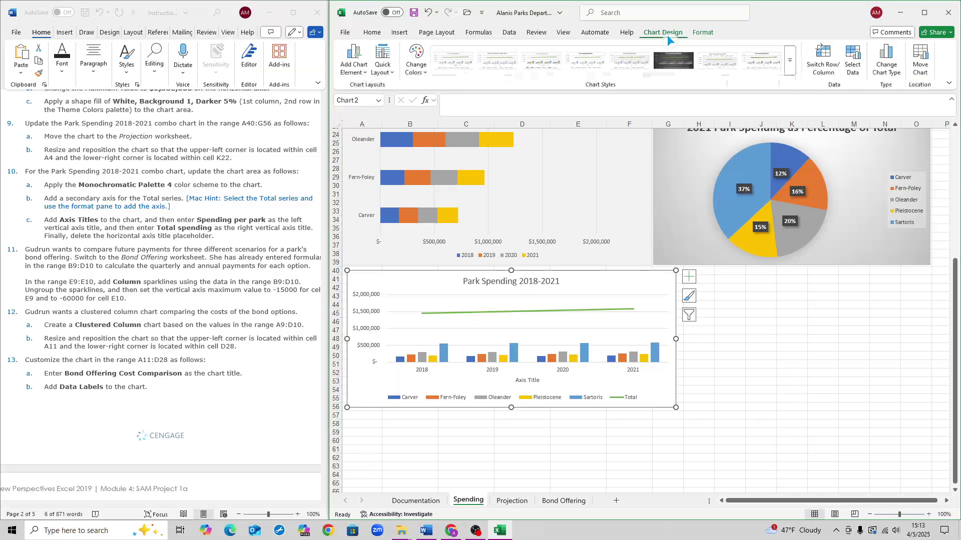
click(929, 69)
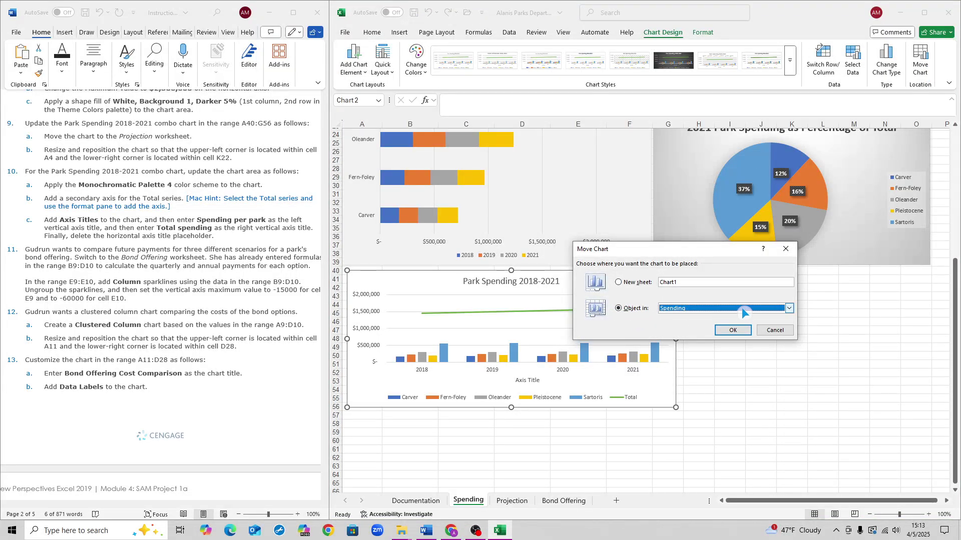
click(790, 309)
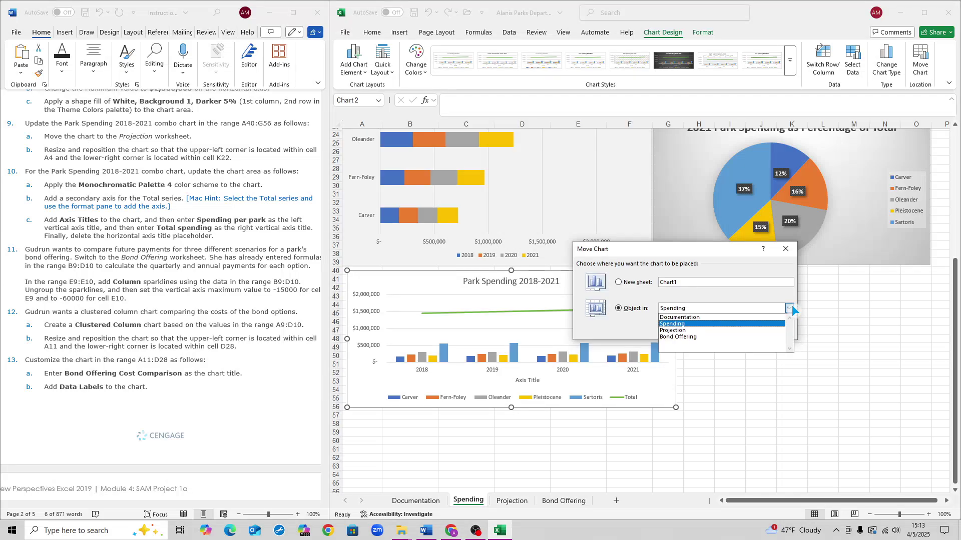
click(694, 332)
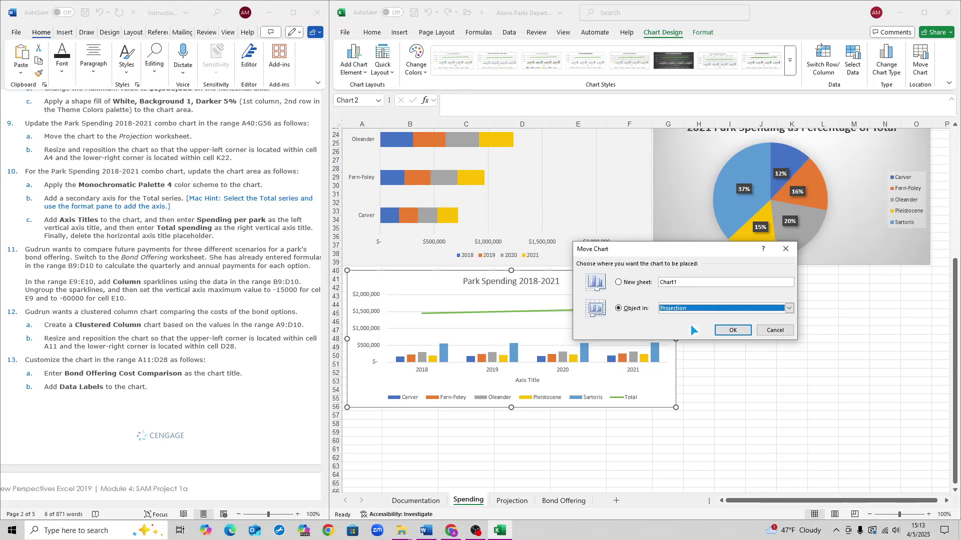
click(732, 330)
Reposition and resize the combo chart on the Projection sheet so it spans from cell A4 to cell K22
scroll(579, 392, down, 3)
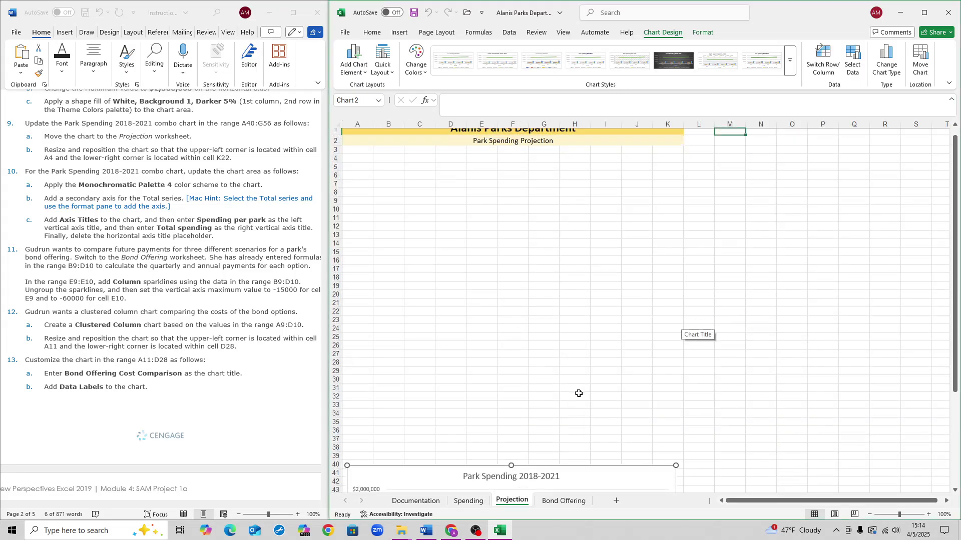
scroll(457, 395, down, 4)
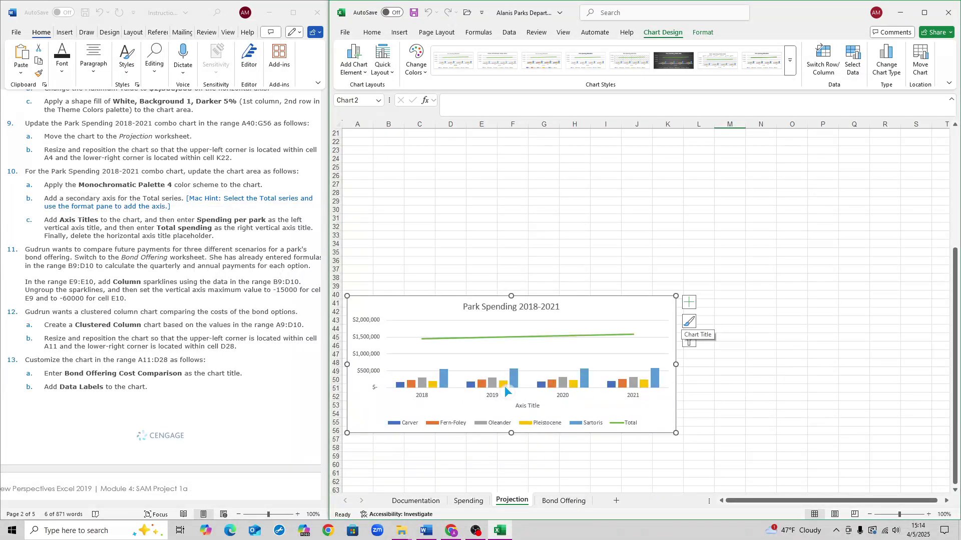
drag(493, 386, 425, 161)
scroll(378, 268, up, 2)
drag(393, 208, 388, 173)
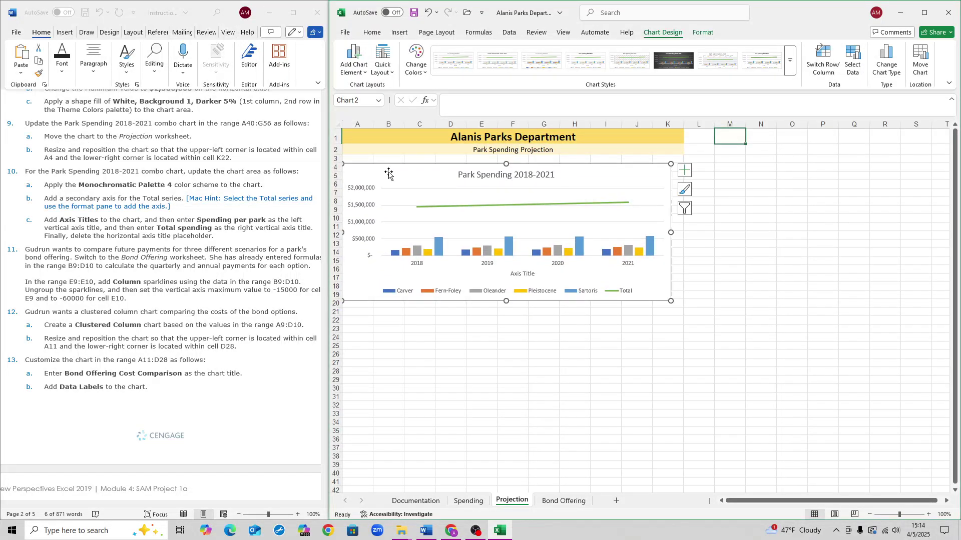
click(633, 337)
click(665, 243)
drag(671, 299, 682, 324)
click(729, 363)
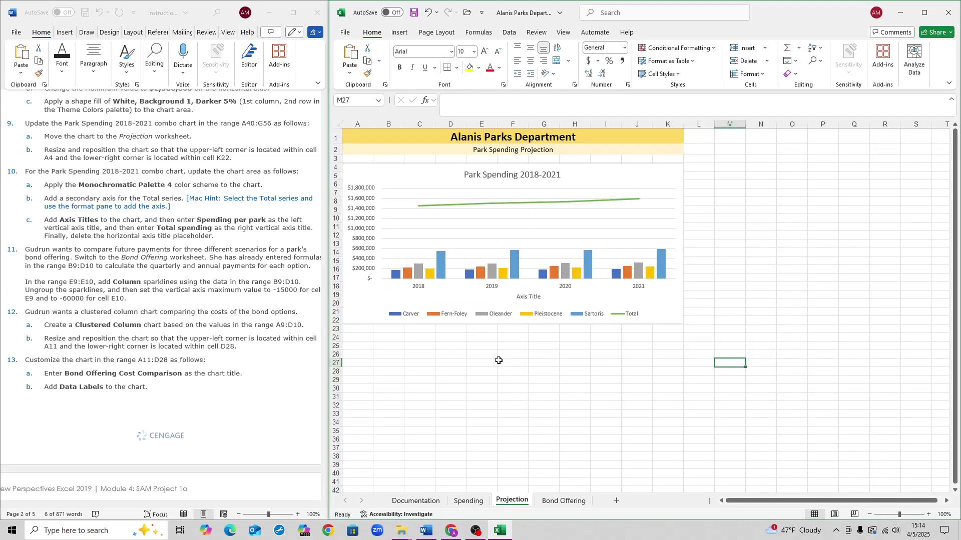
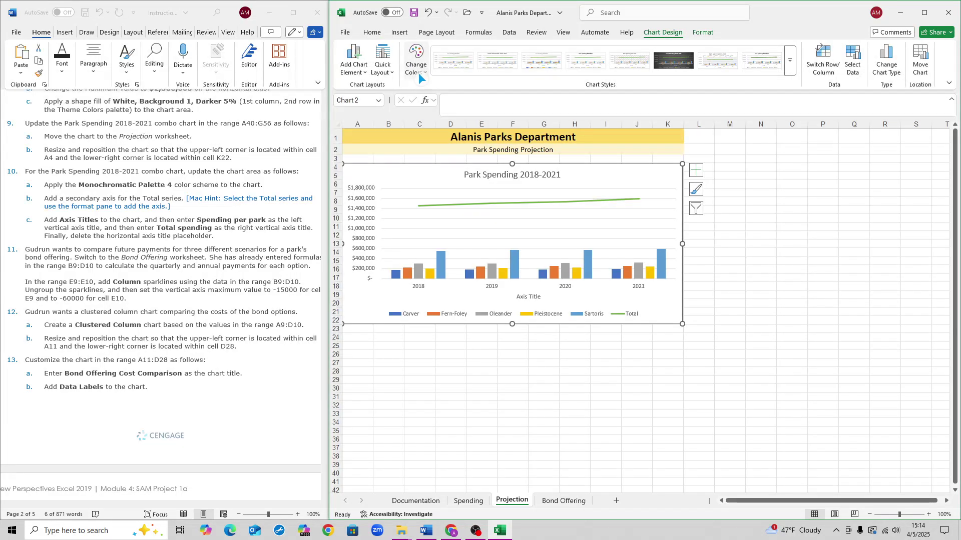
Apply the Monochromatic Palette 4 color scheme to the Park Spending 2018-2021 combo chart
click(421, 51)
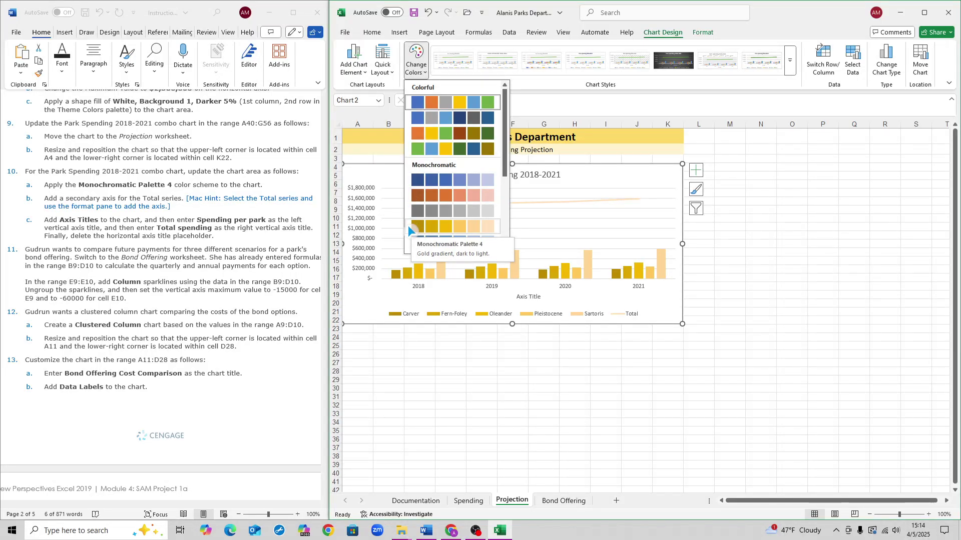
click(417, 230)
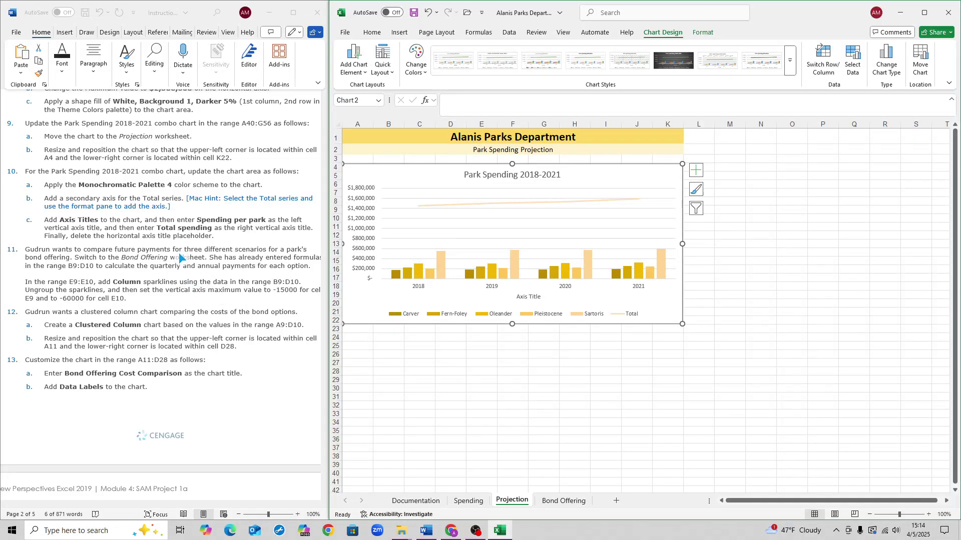
Plot the combo chart's Total series on the secondary axis, as the Word instructions ask, and close the series formatting
scroll(93, 203, down, 1)
click(37, 181)
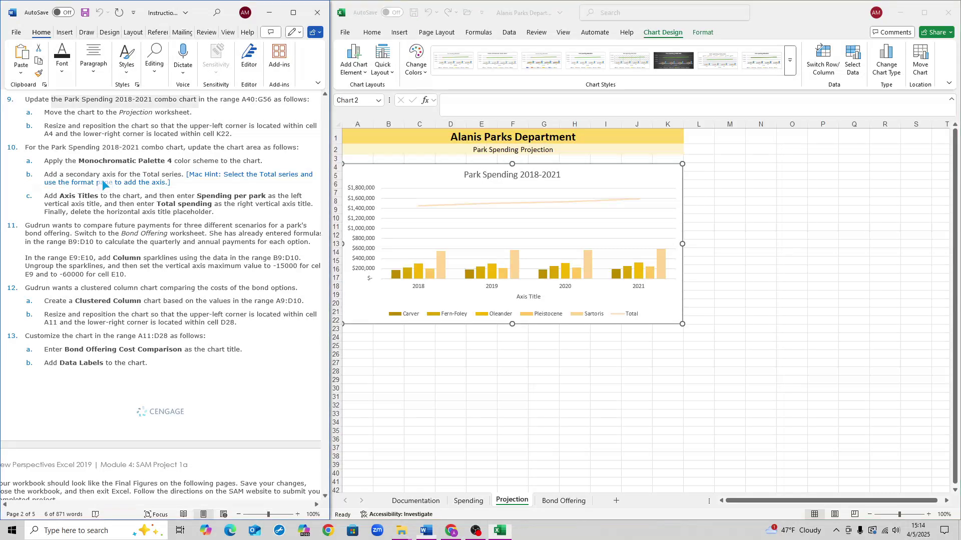
drag(44, 176, 173, 184)
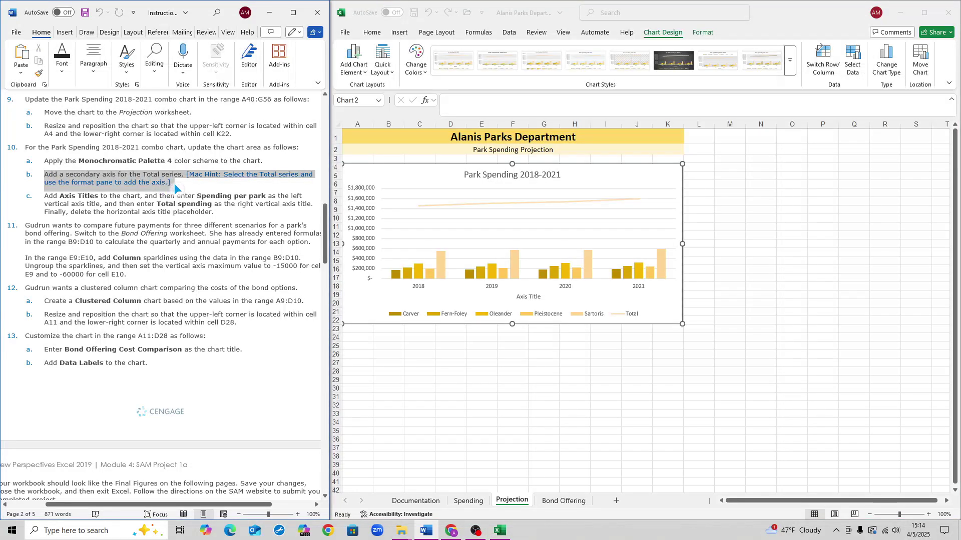
click(483, 201)
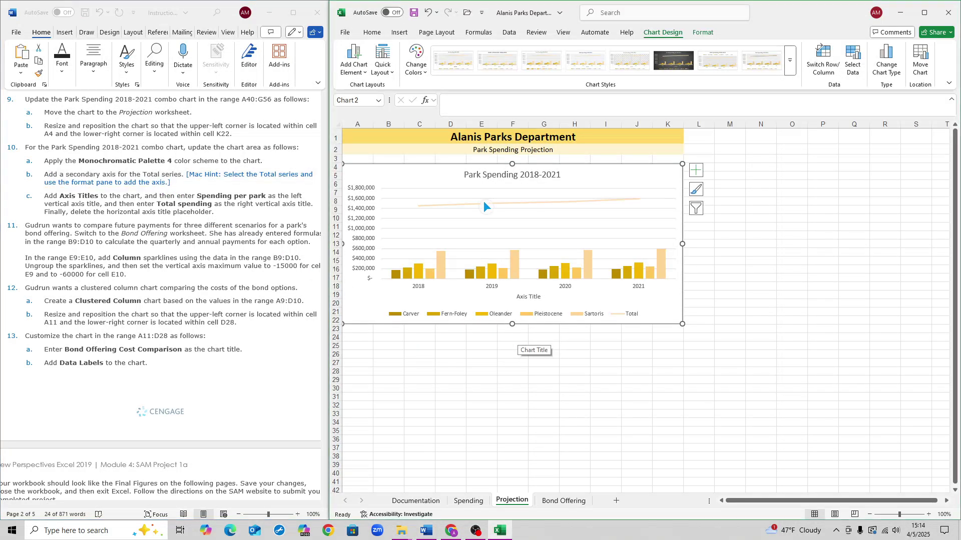
click(482, 203)
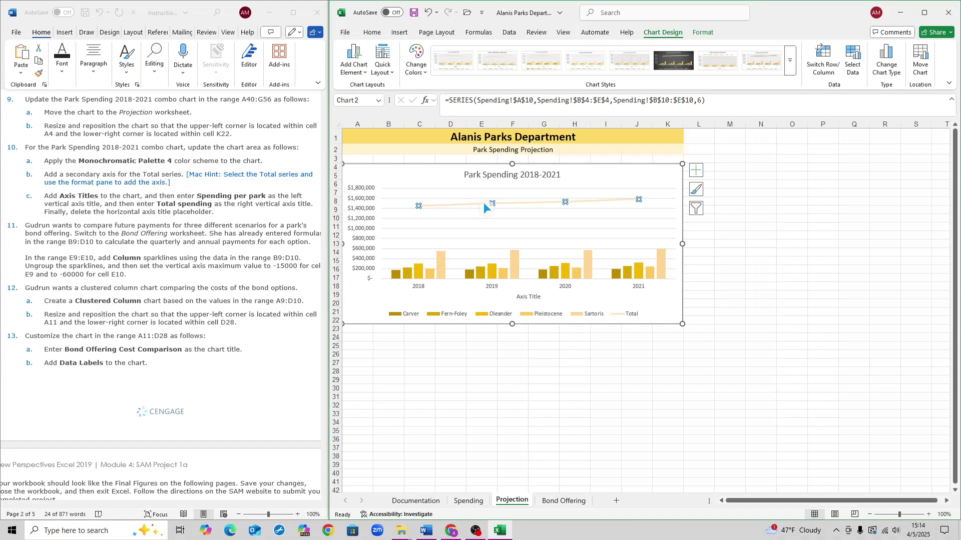
right_click(503, 202)
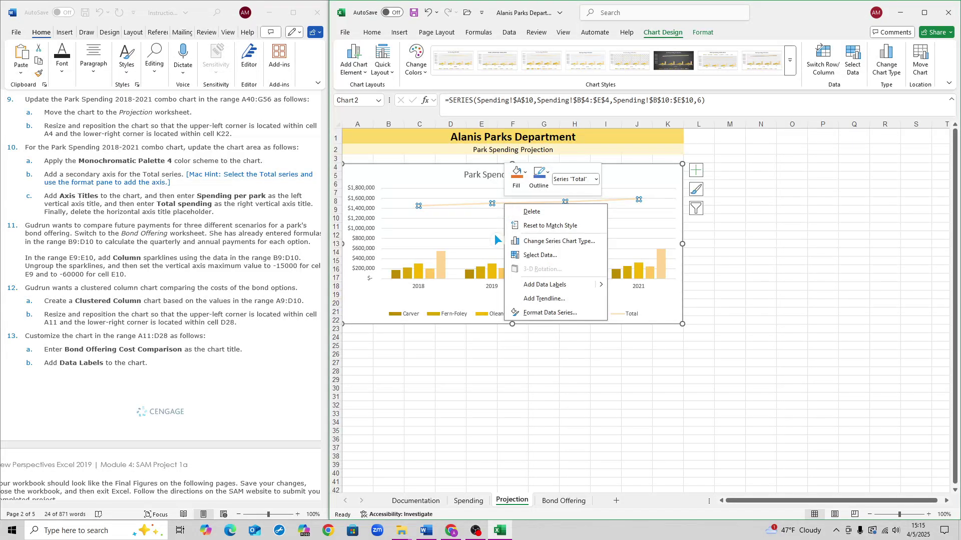
click(582, 313)
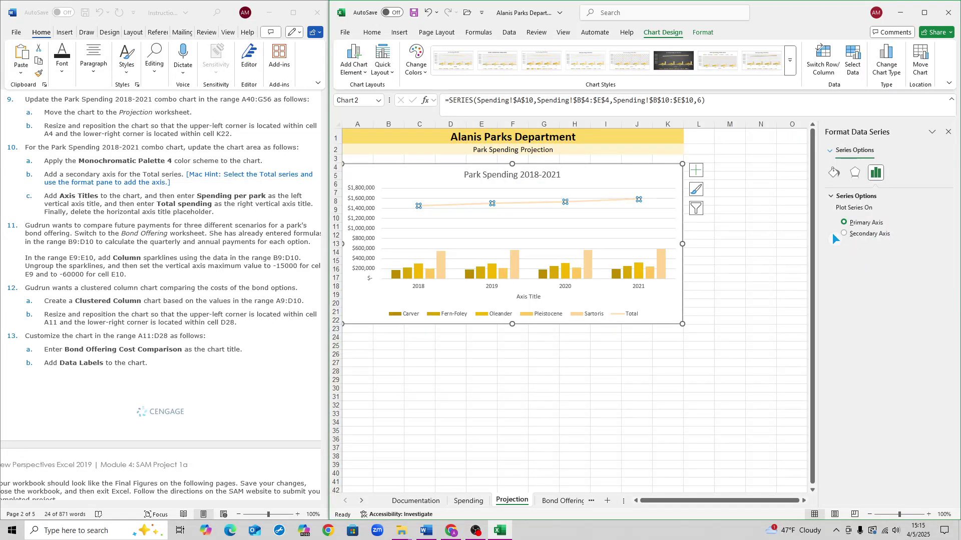
click(844, 233)
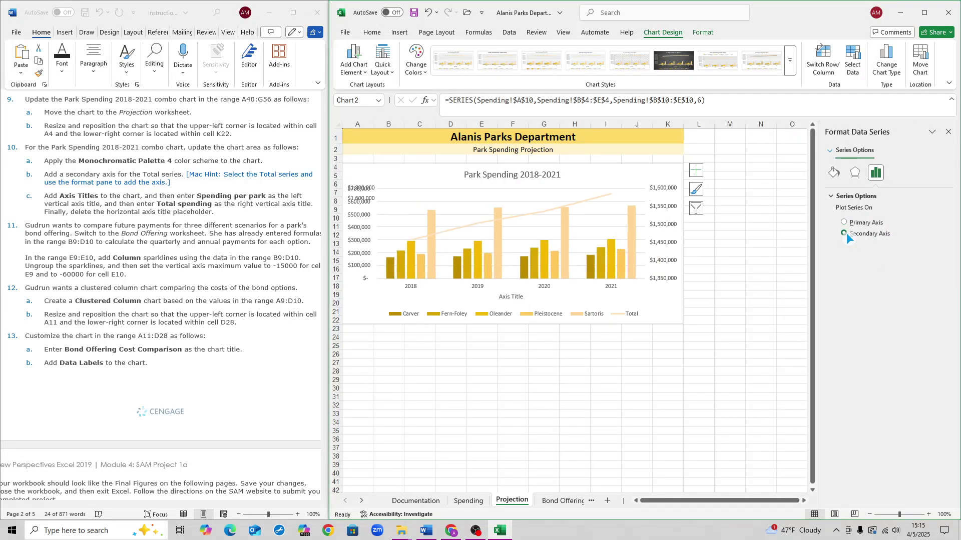
click(948, 132)
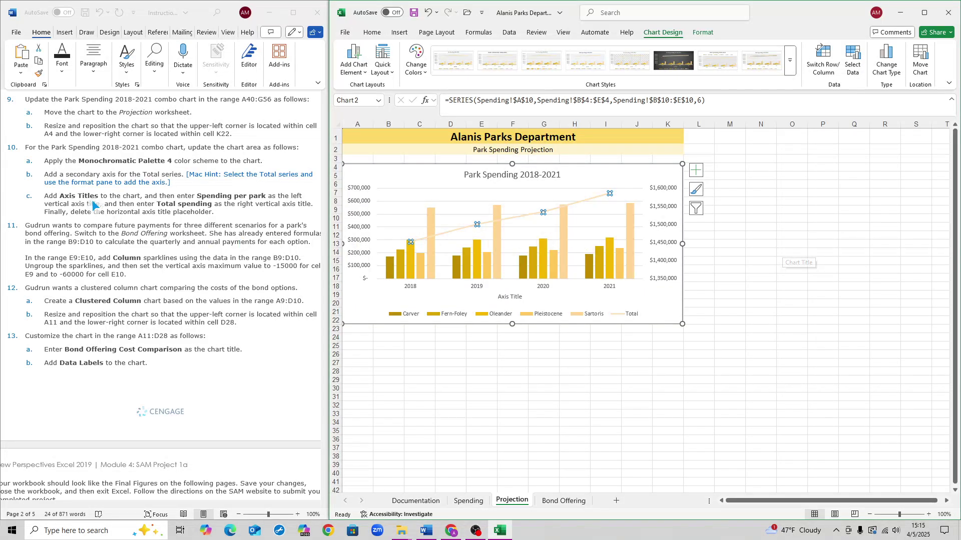
Add primary vertical and secondary vertical axis titles to the combo chart
click(700, 172)
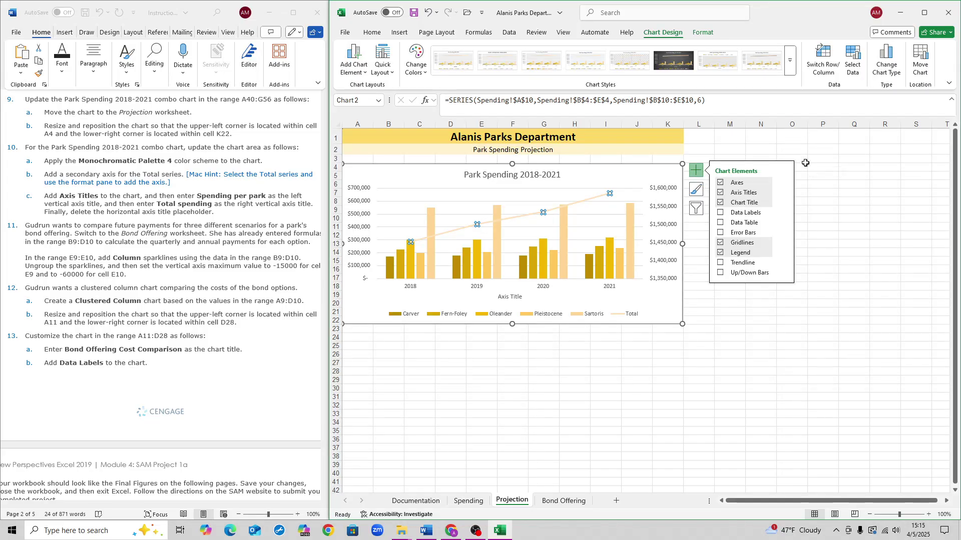
mouse_move(782, 196)
click(788, 196)
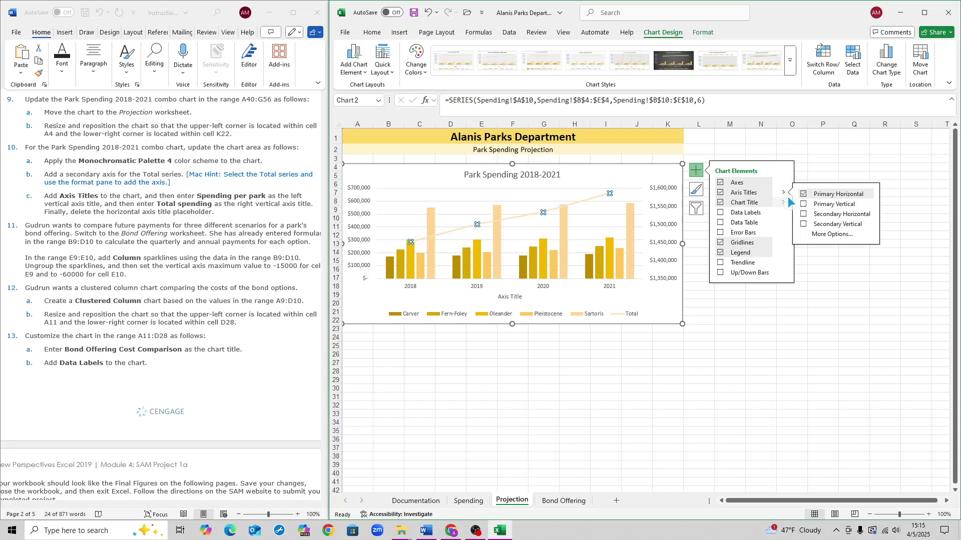
click(803, 204)
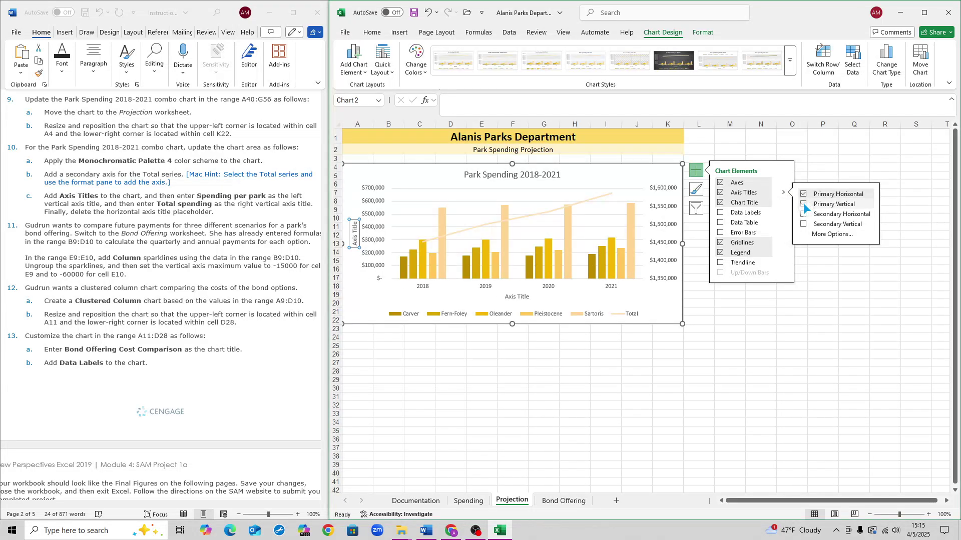
click(803, 225)
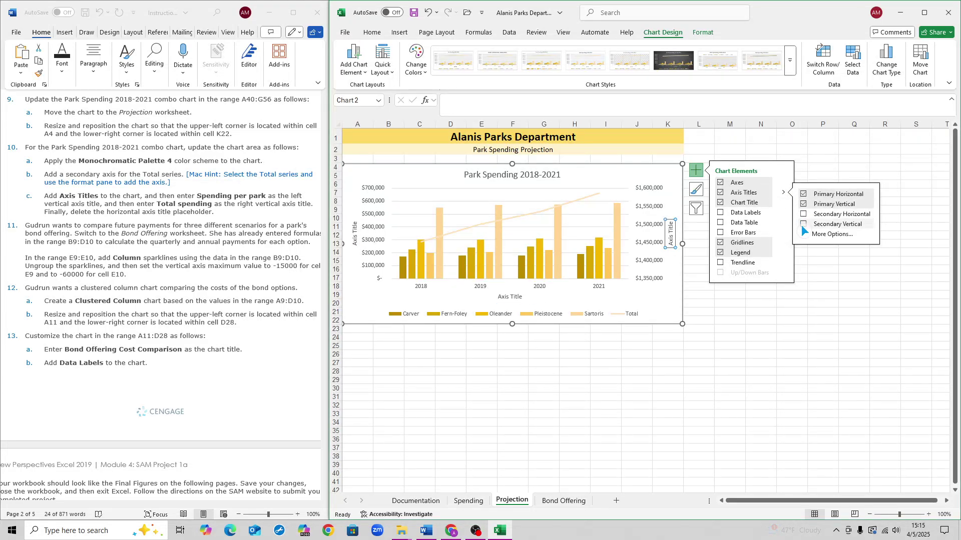
click(825, 278)
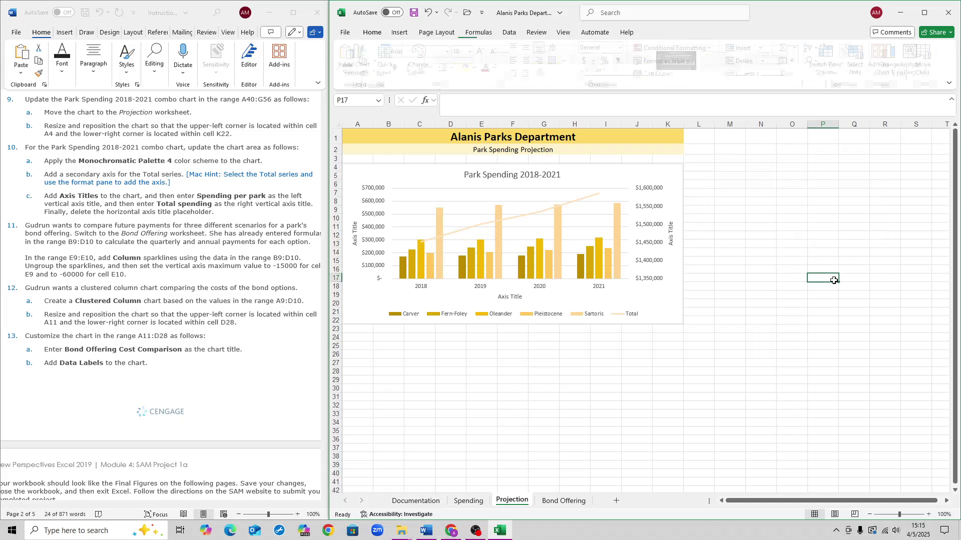
Replace the combo chart's left vertical axis title with "Spending per park", as given in the Word instructions
triple_click(165, 178)
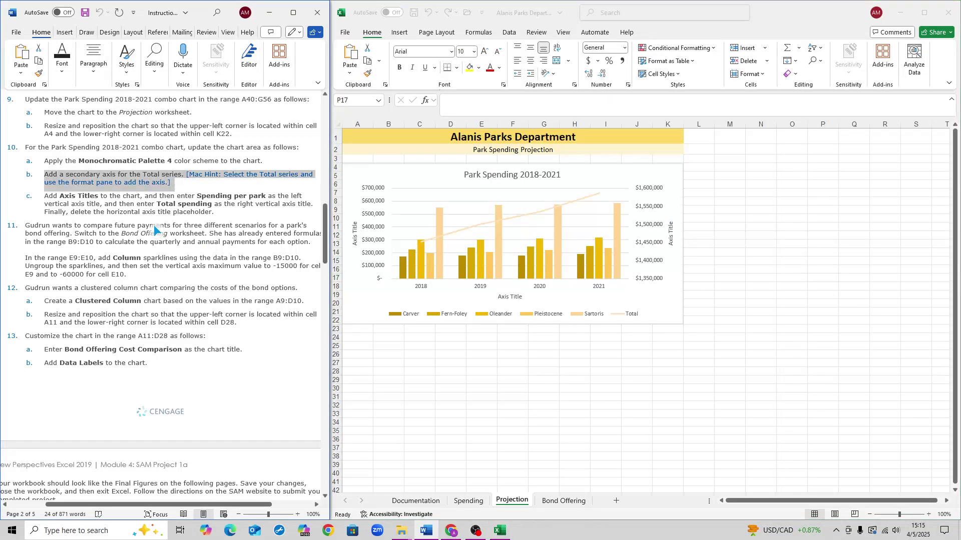
scroll(180, 215, down, 1)
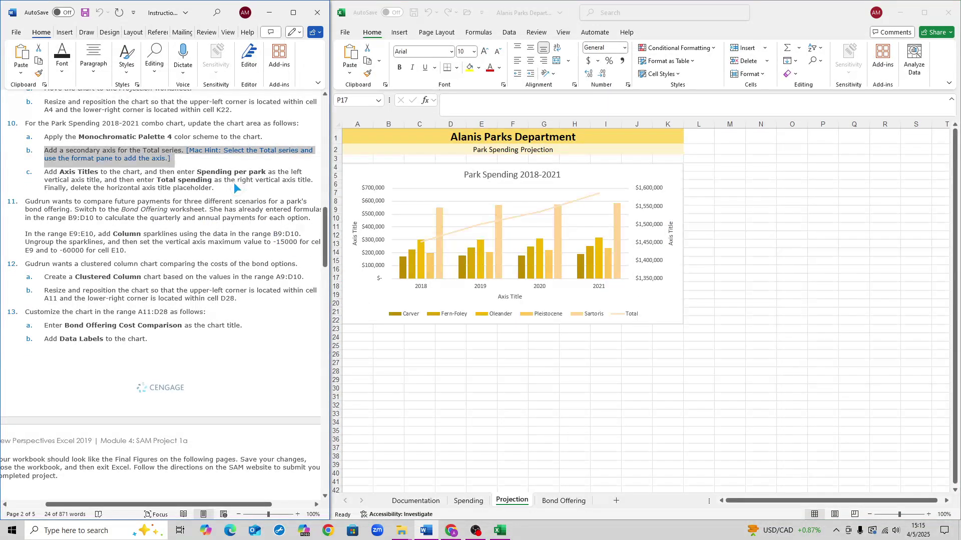
drag(210, 176, 268, 174)
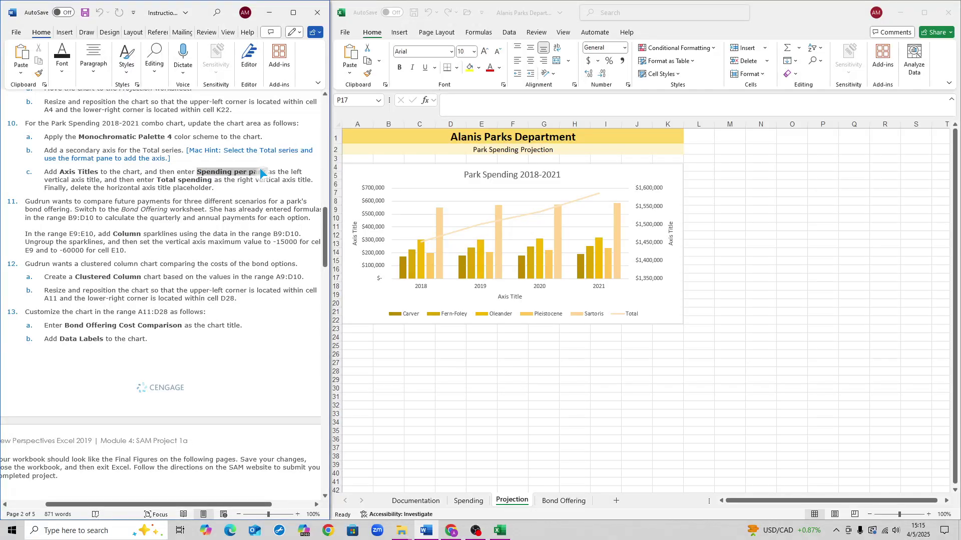
click(354, 239)
click(355, 241)
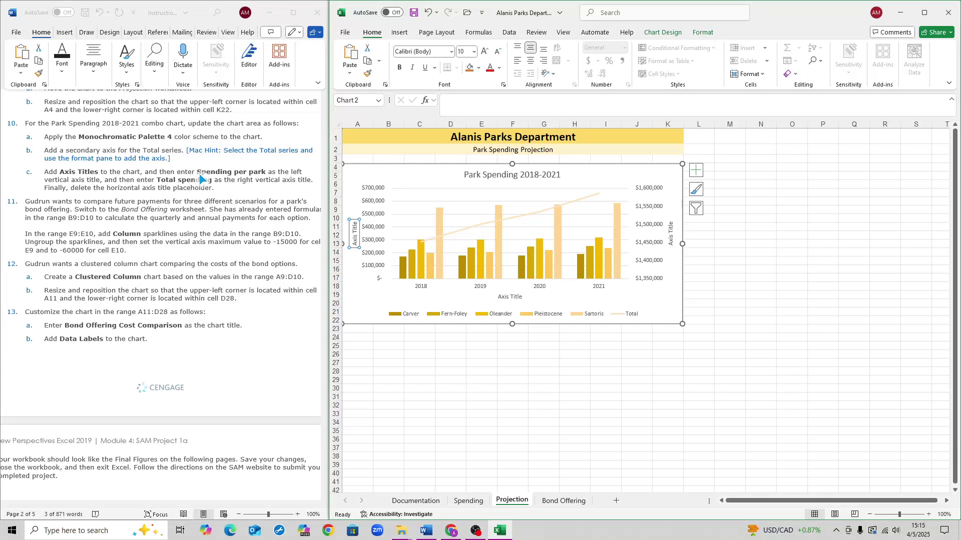
triple_click(352, 240)
text(Spending per park)
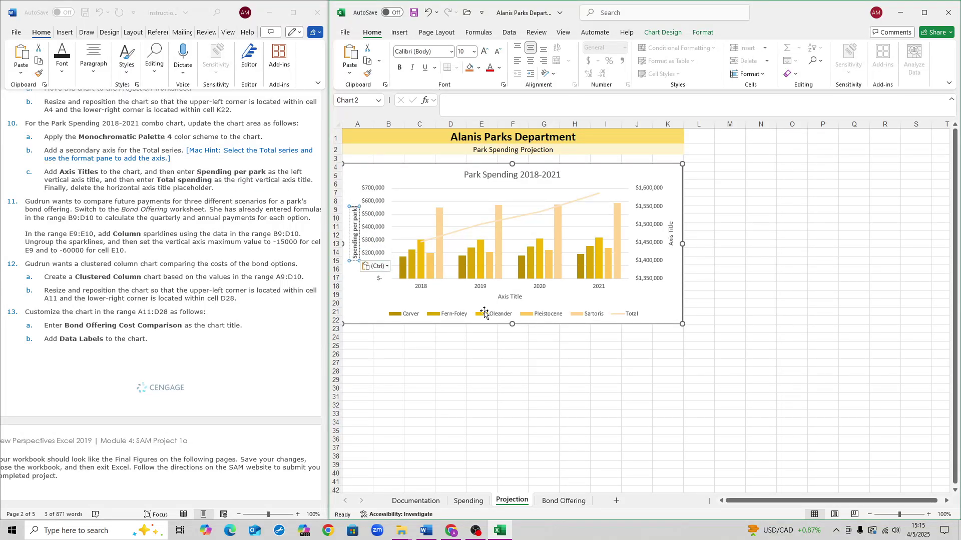
click(760, 244)
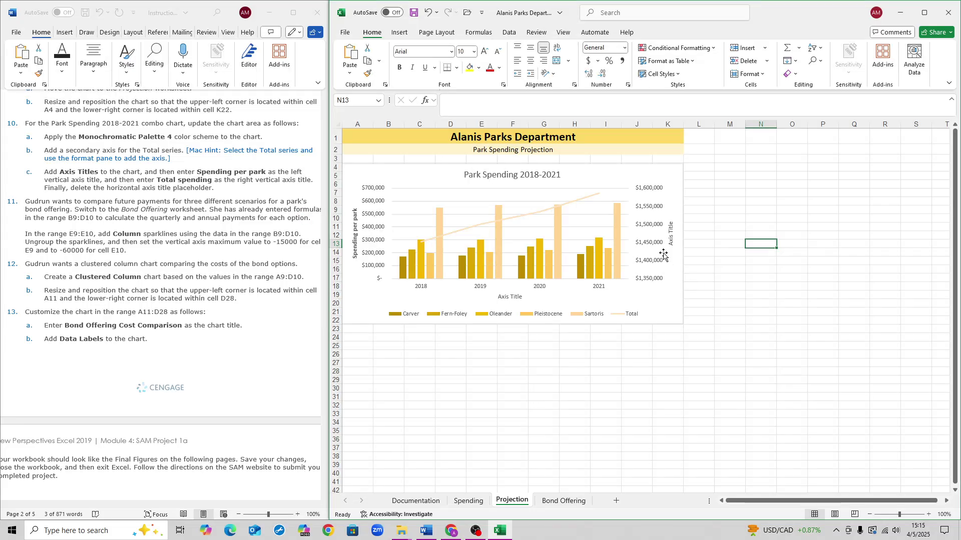
Replace the combo chart's right vertical axis title with "Total spending", copied from the Word instructions
click(670, 233)
click(157, 183)
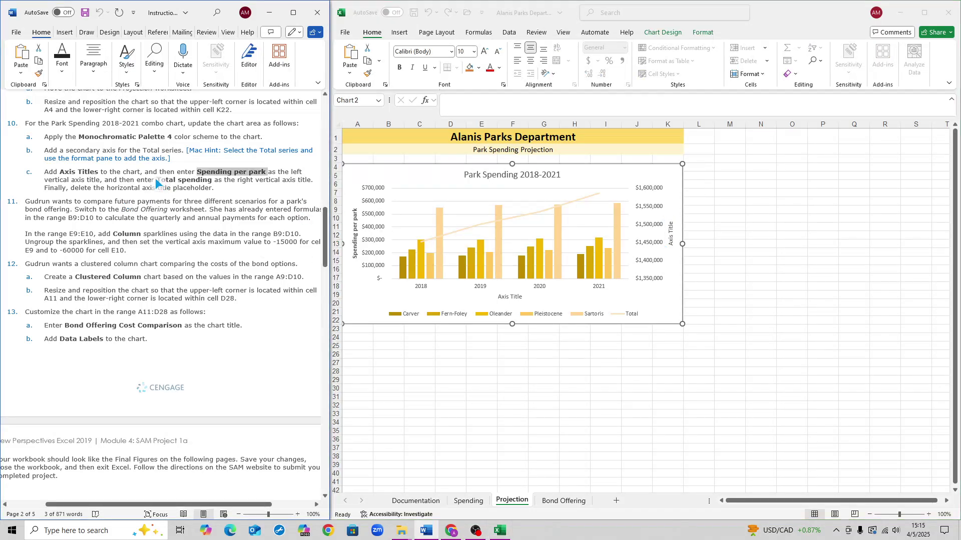
drag(157, 183, 213, 183)
key(ctrl+c)
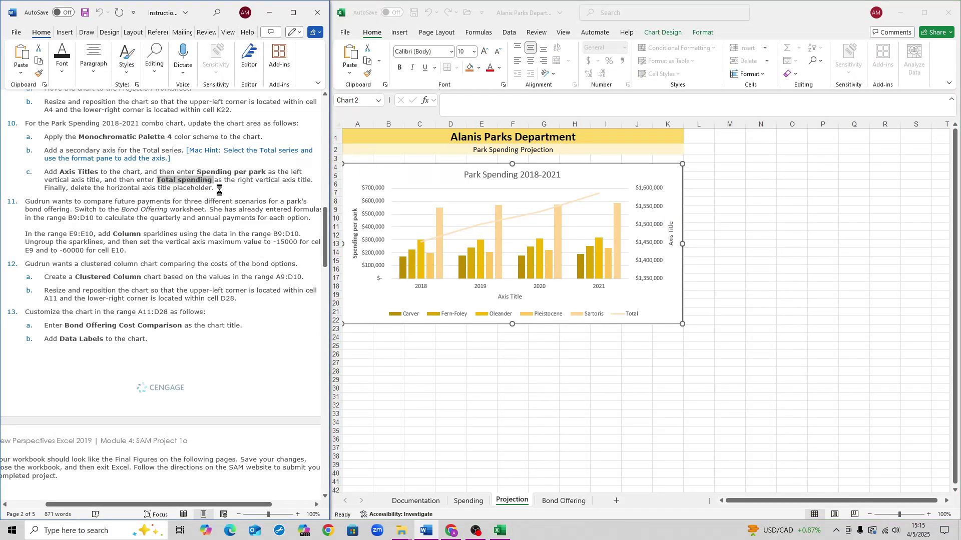
click(671, 233)
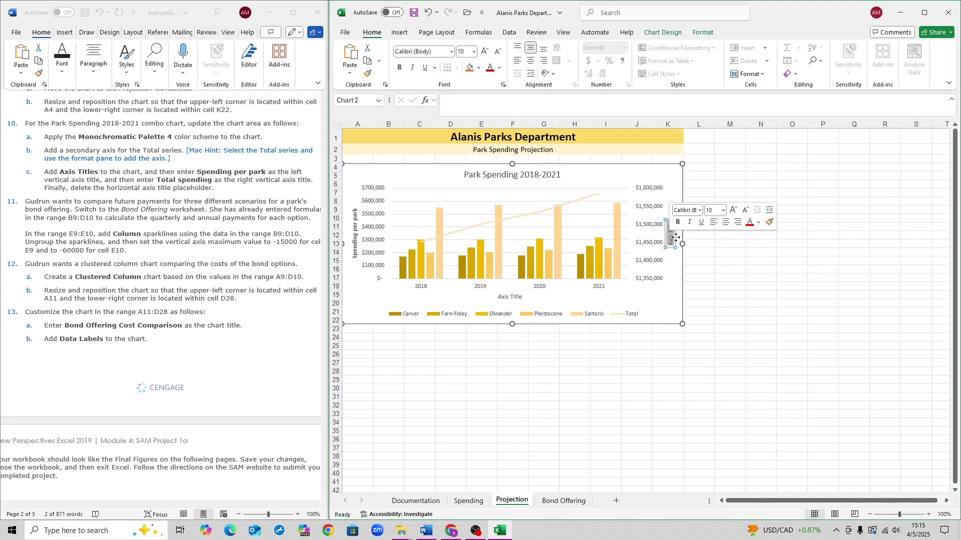
key(ctrl+v)
click(728, 227)
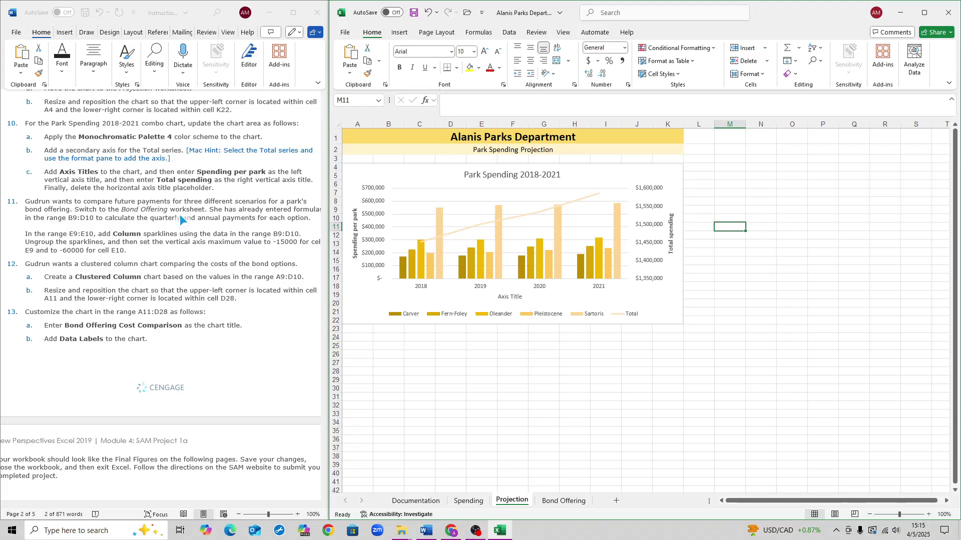
Delete the horizontal axis title placeholder from the Park Spending 2018-2021 combo chart
click(505, 298)
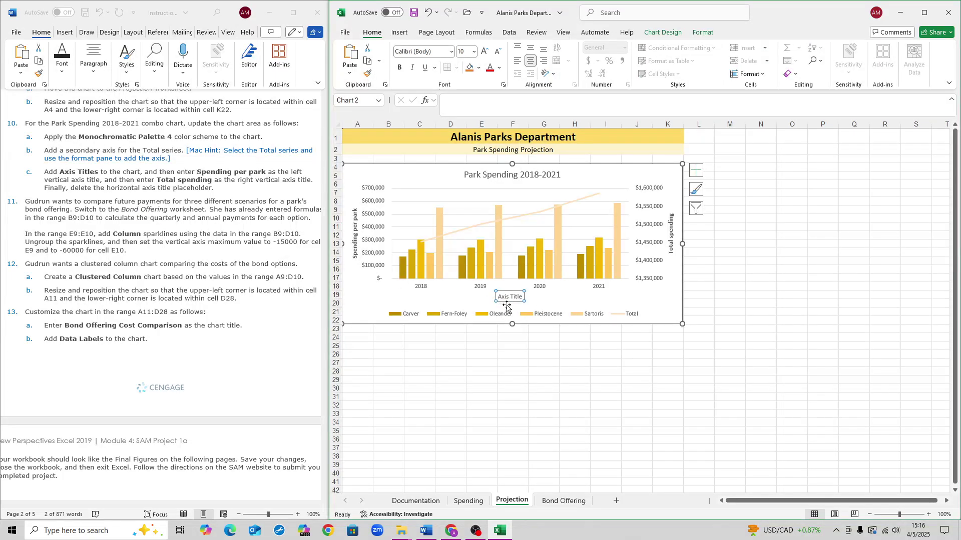
right_click(515, 299)
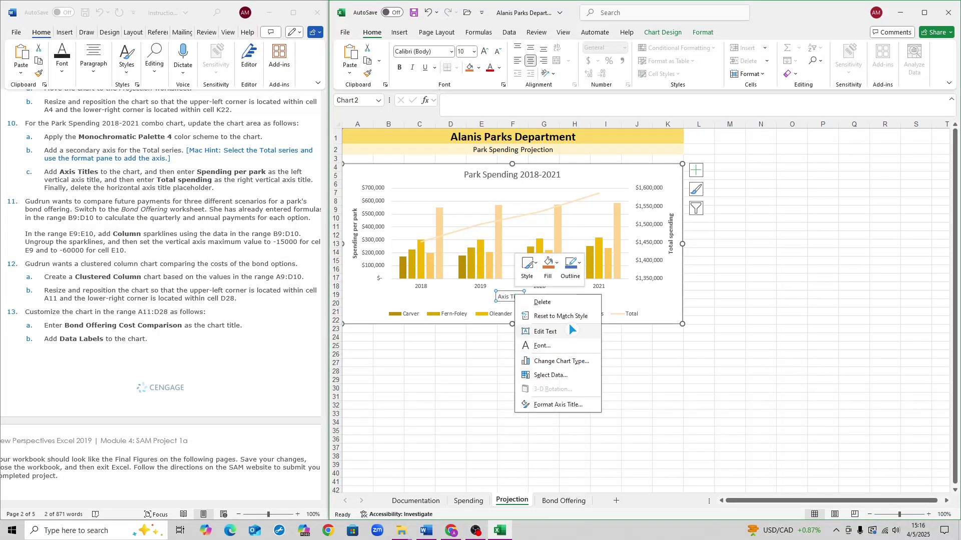
click(543, 302)
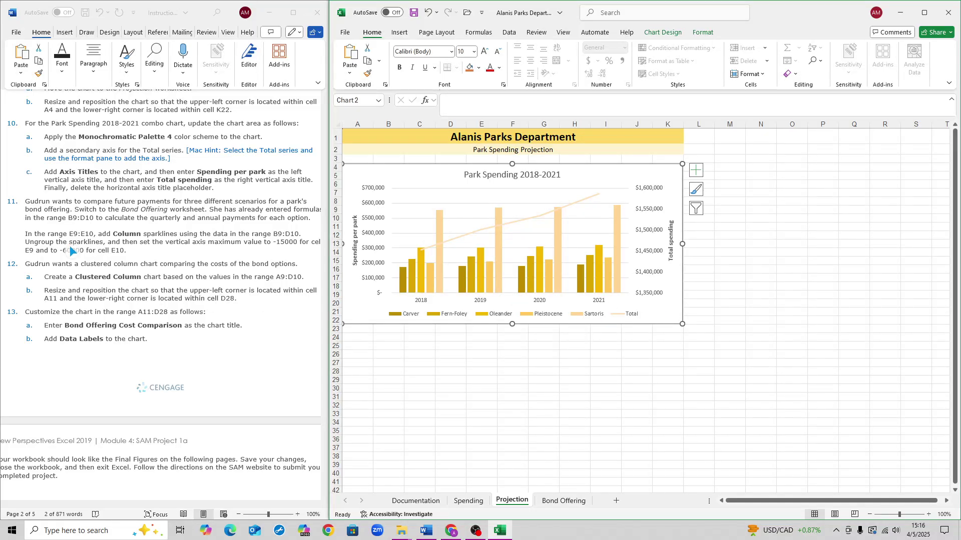
On the Bond Offering worksheet, add Column sparklines in E9:E10 using the data range B9:D10
scroll(72, 249, down, 3)
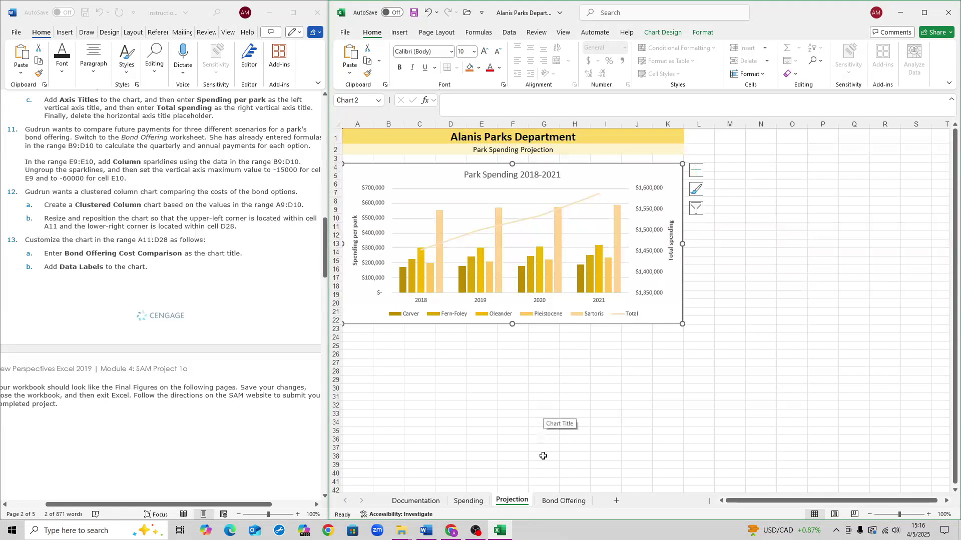
click(567, 503)
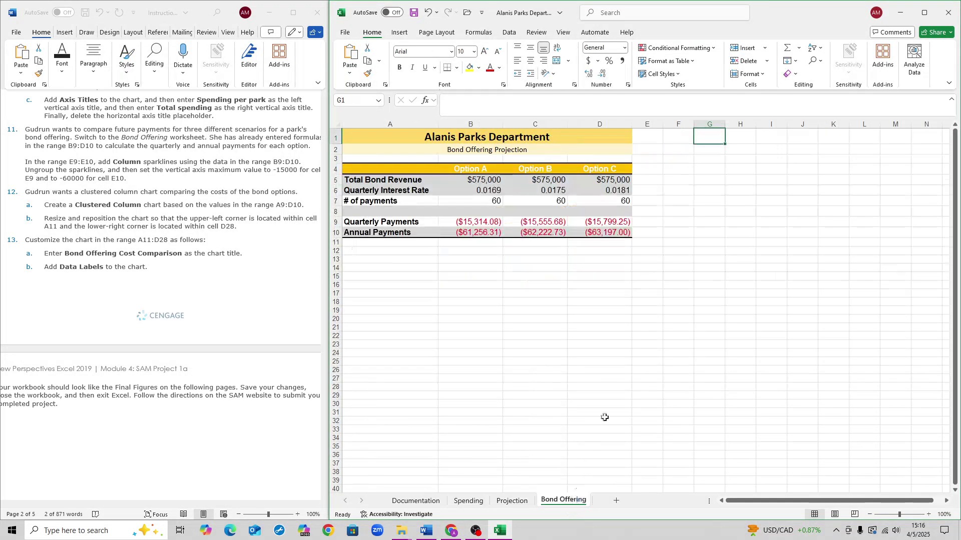
drag(646, 222, 644, 233)
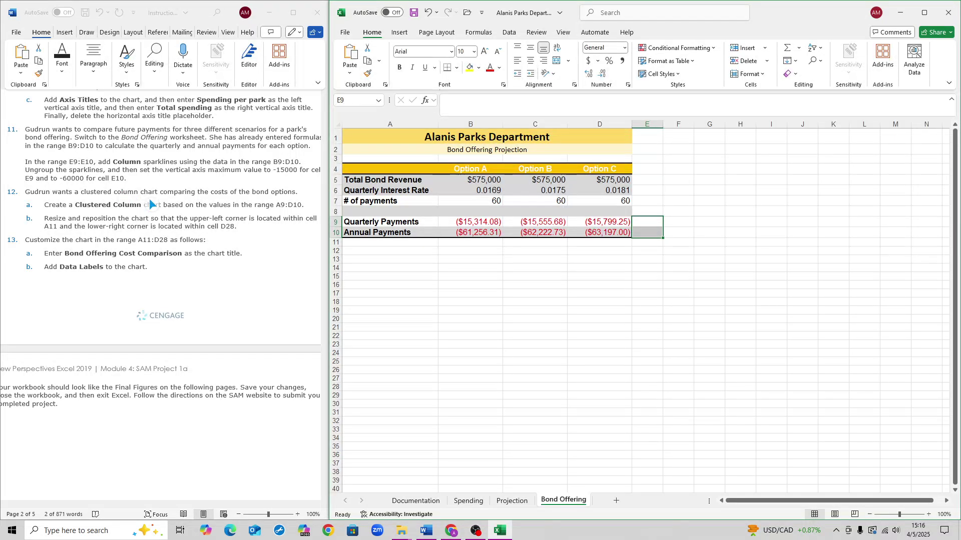
click(400, 33)
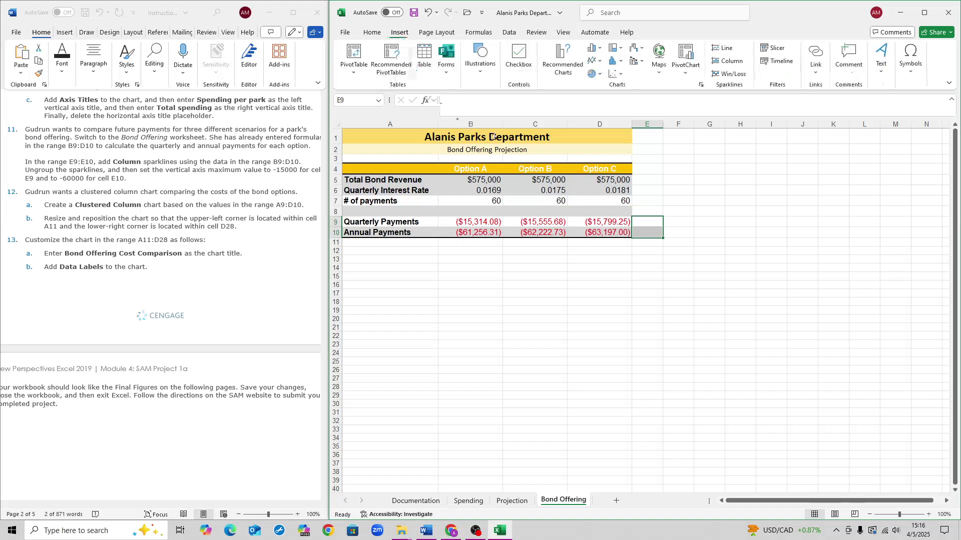
click(742, 61)
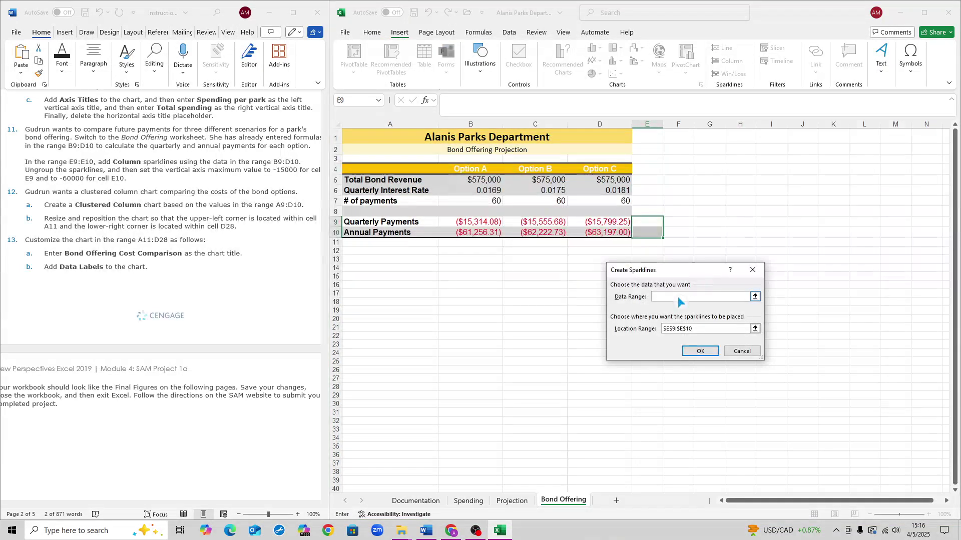
click(459, 222)
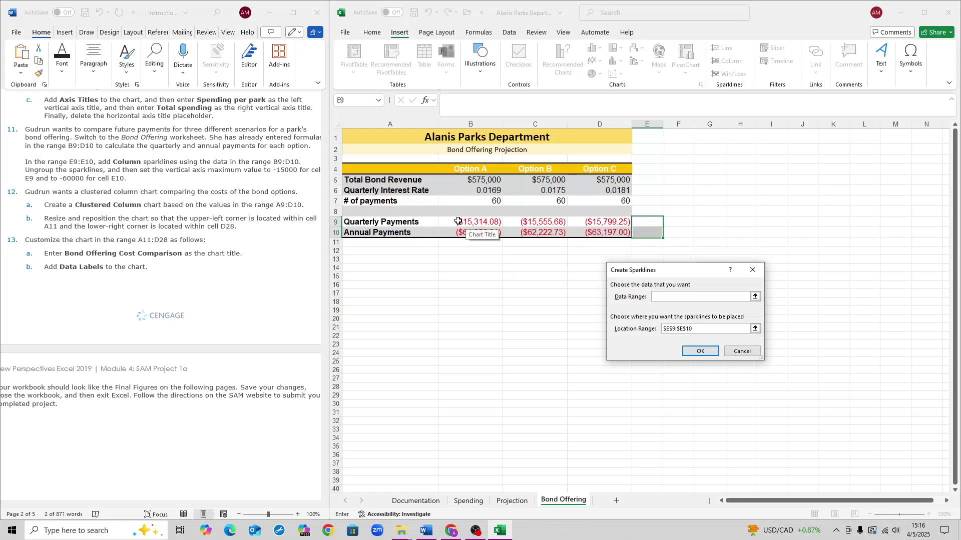
drag(459, 222, 600, 233)
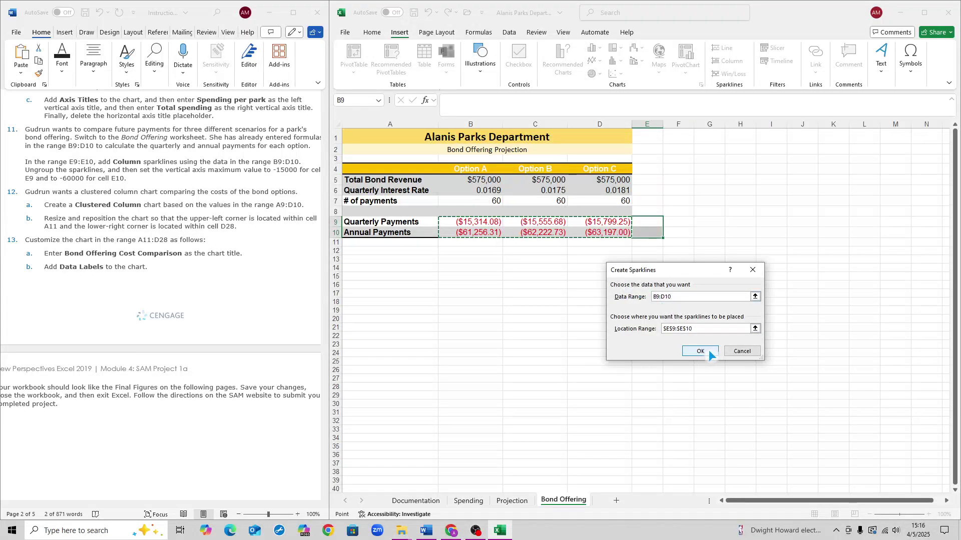
click(710, 352)
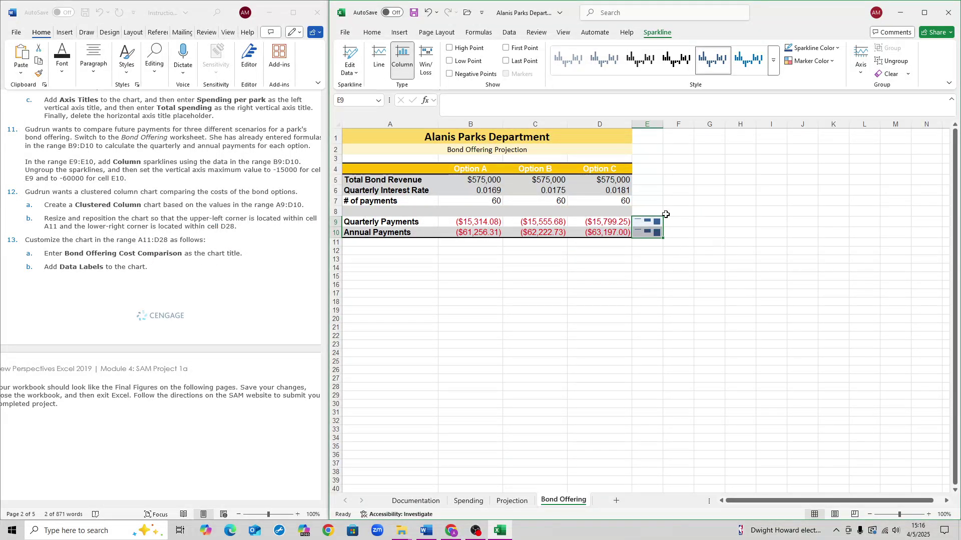
Ungroup the sparklines in E9:E10 and set the vertical axis maximum of the E9 sparkline to -15000
click(909, 66)
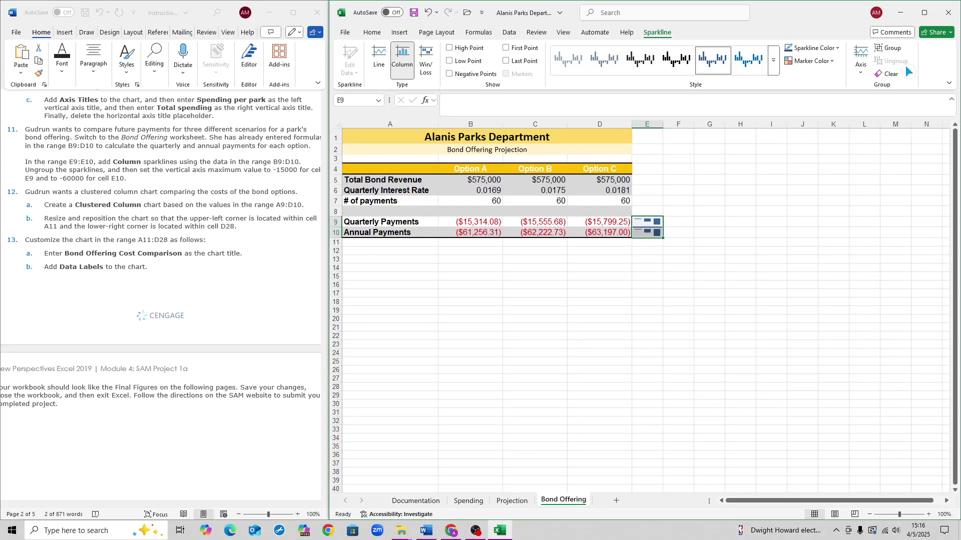
click(611, 267)
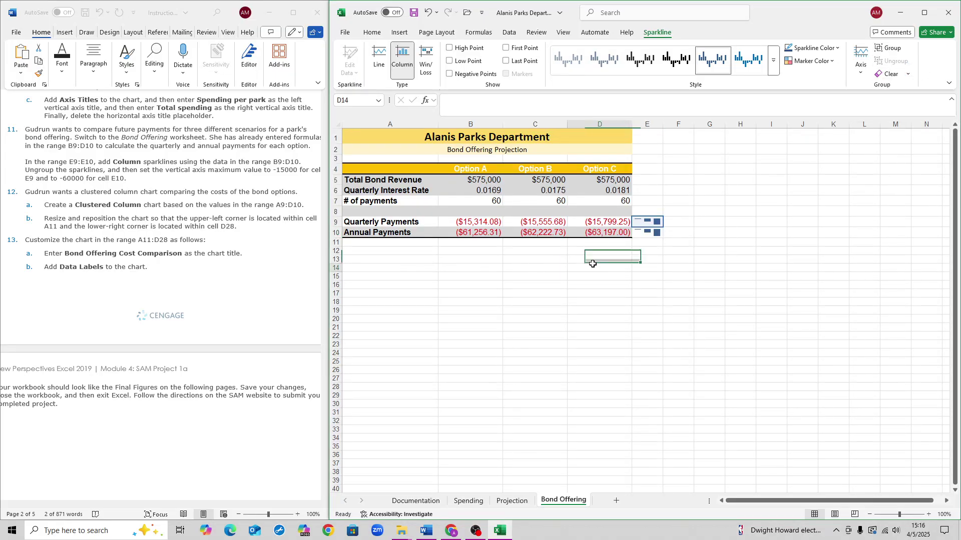
click(648, 222)
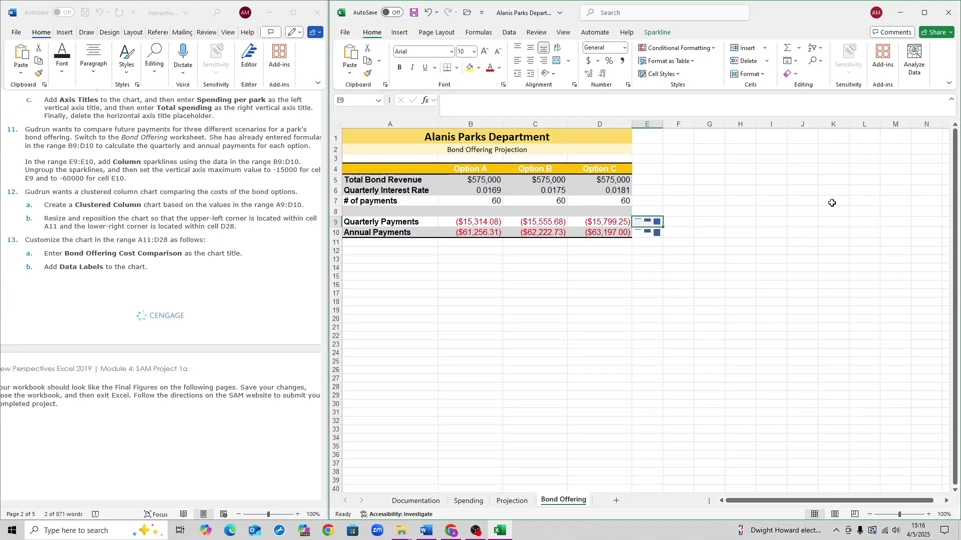
click(657, 32)
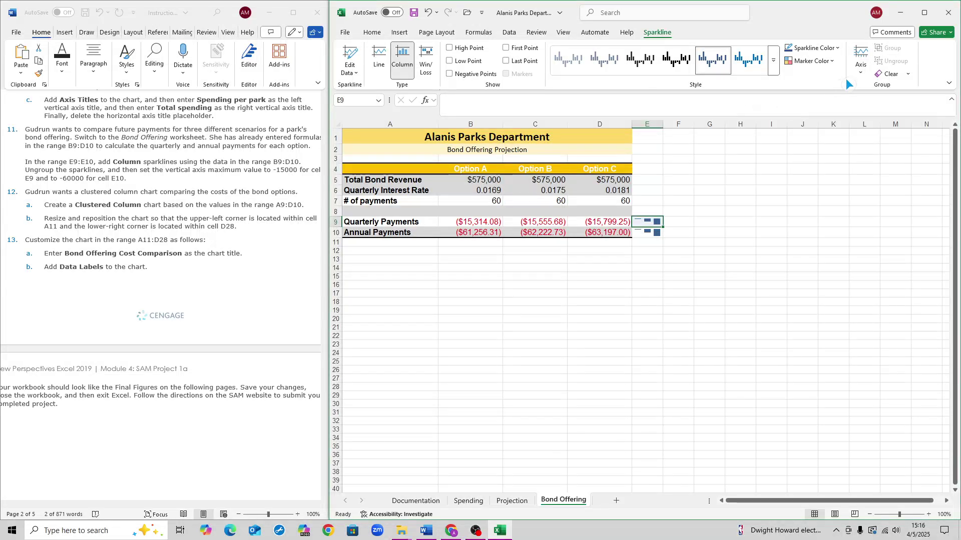
click(864, 57)
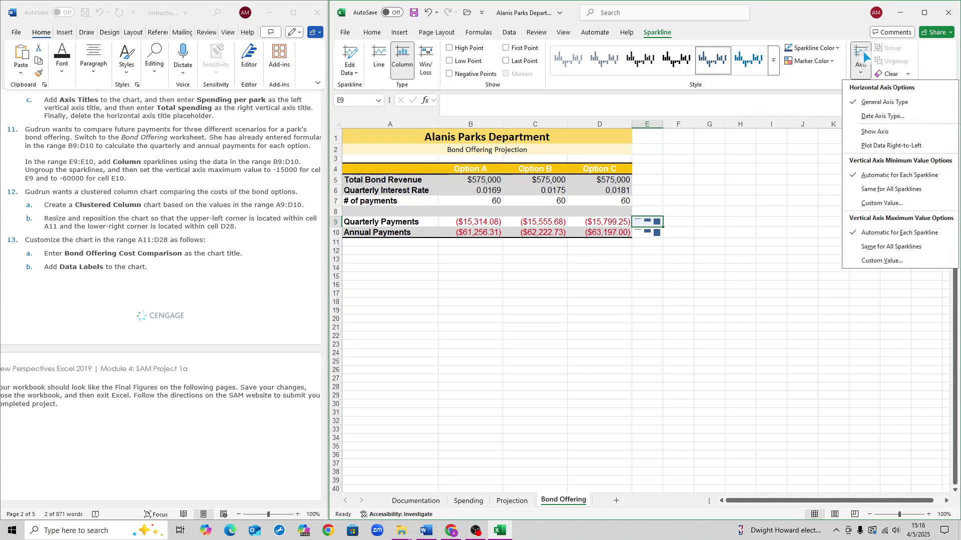
click(920, 263)
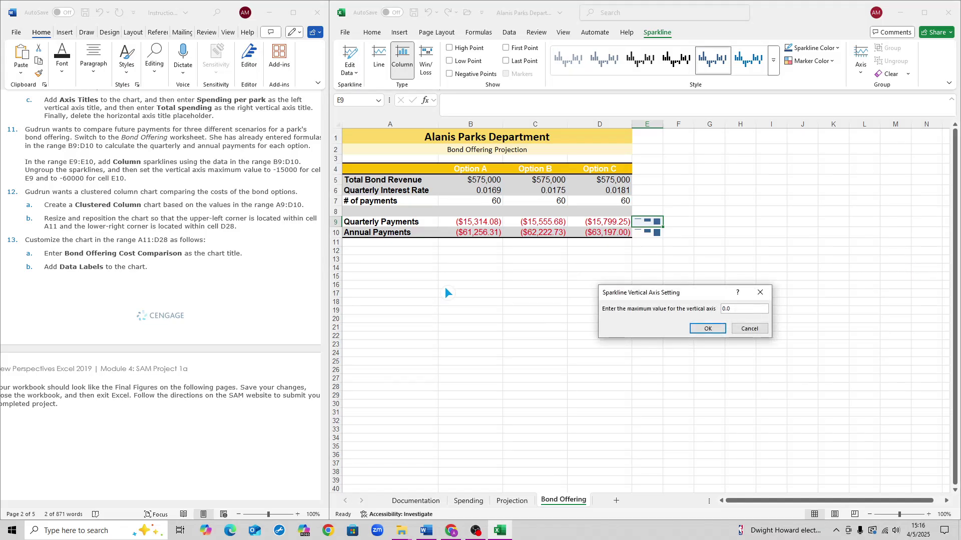
key(alt+Tab)
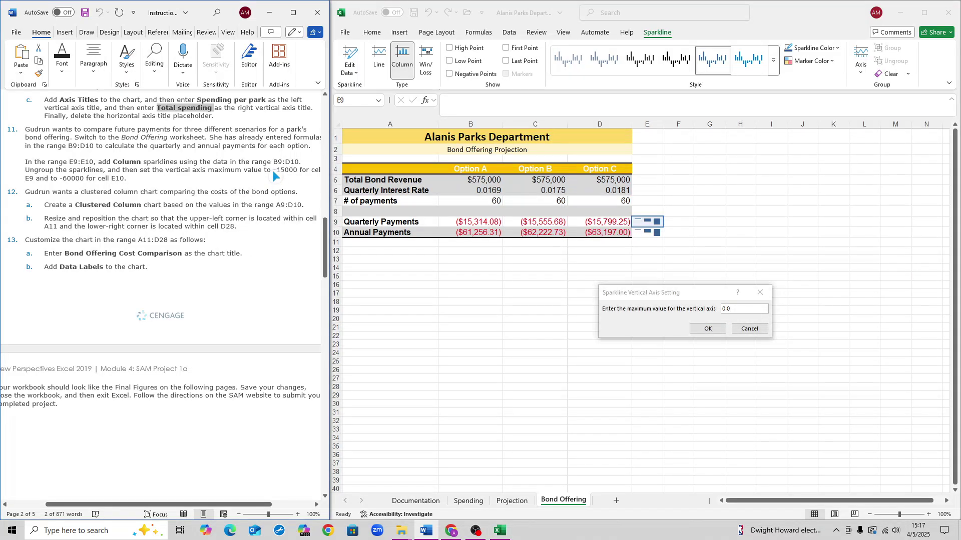
drag(273, 171, 288, 170)
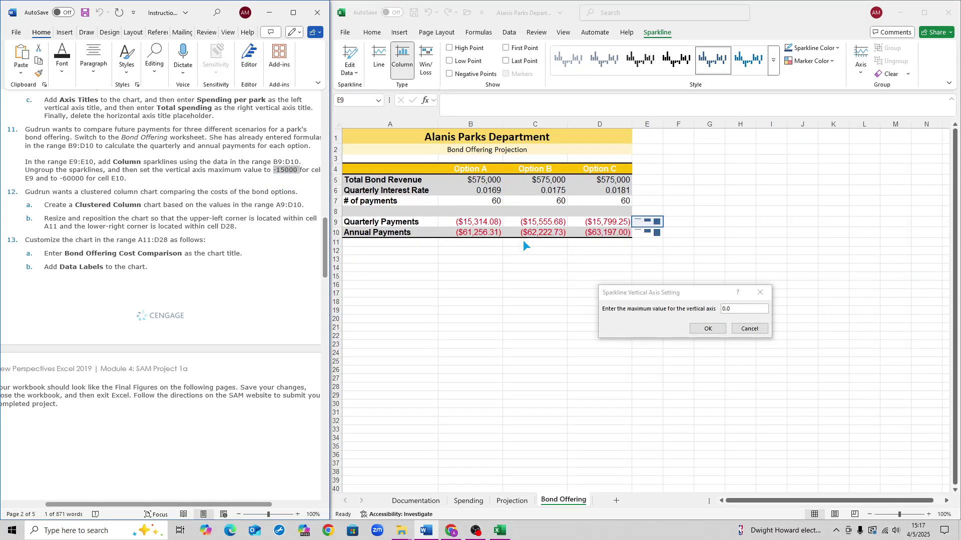
click(732, 309)
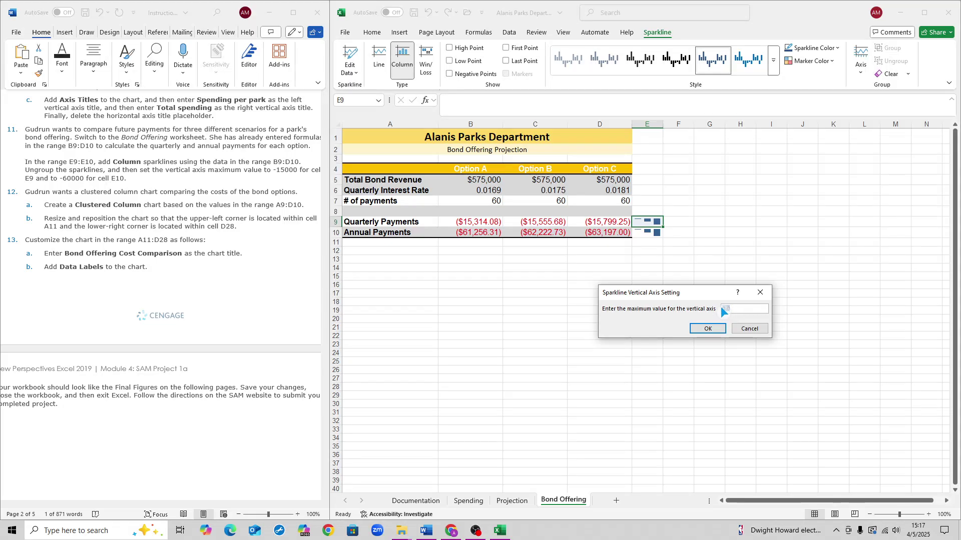
click(701, 328)
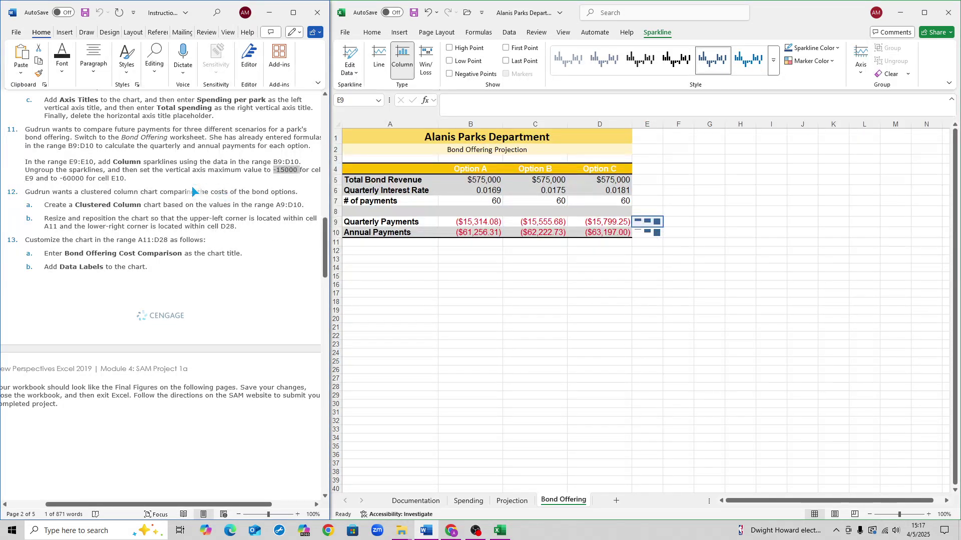
Set the custom vertical axis maximum of the E10 sparkline to -60000, copied from the Word instructions
click(85, 180)
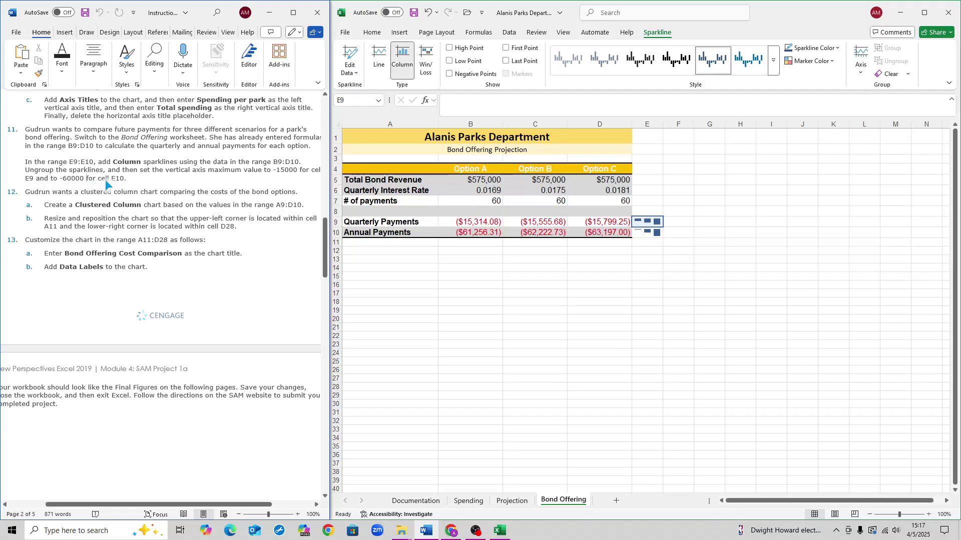
click(642, 232)
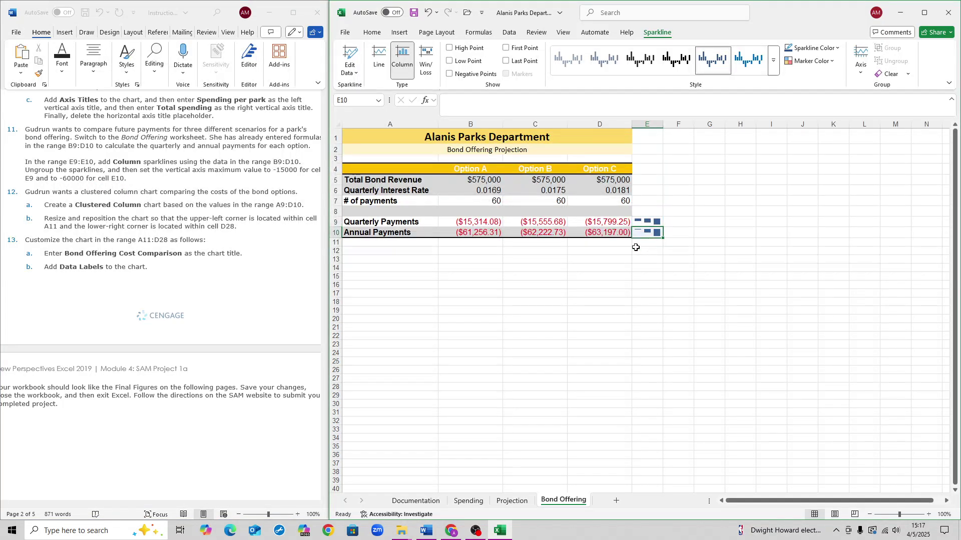
click(867, 59)
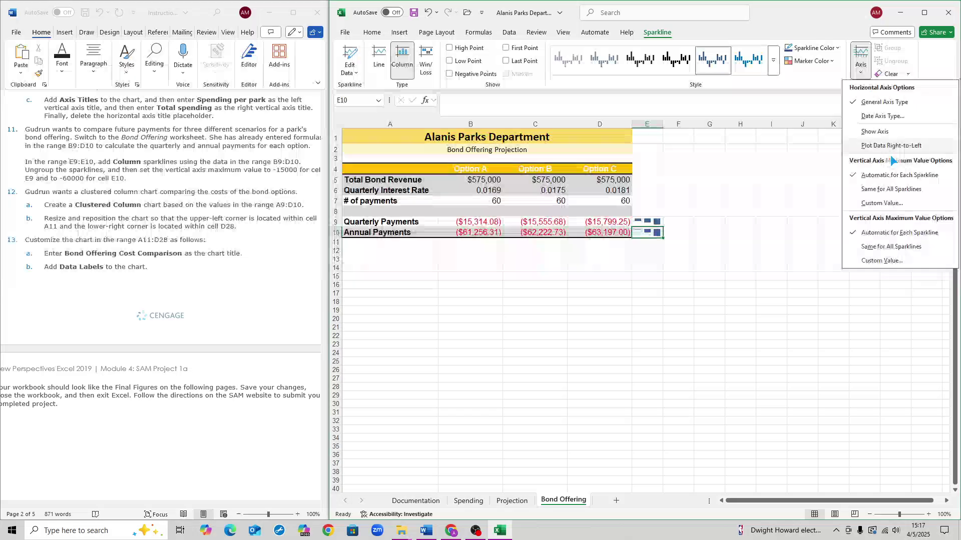
click(911, 262)
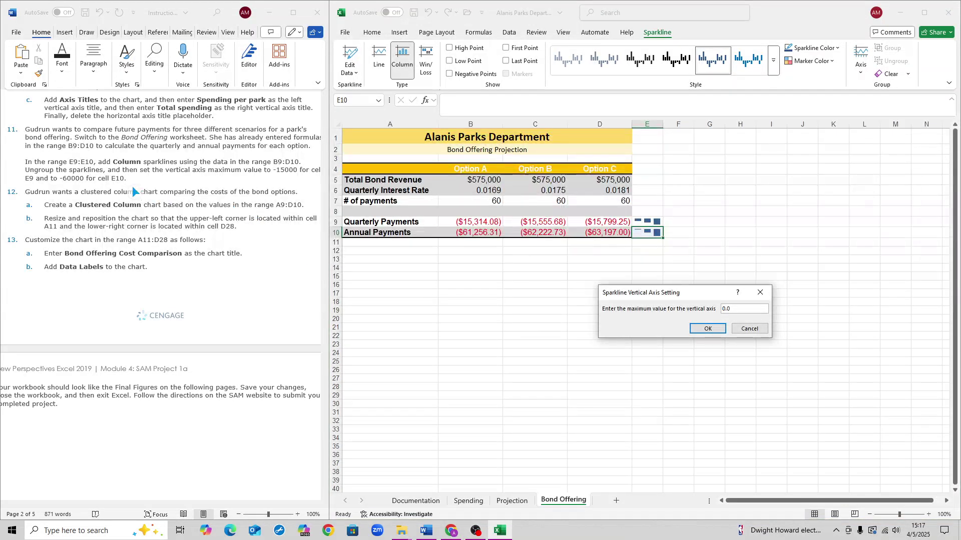
click(85, 179)
drag(71, 183, 85, 179)
key(ctrl+c)
click(738, 310)
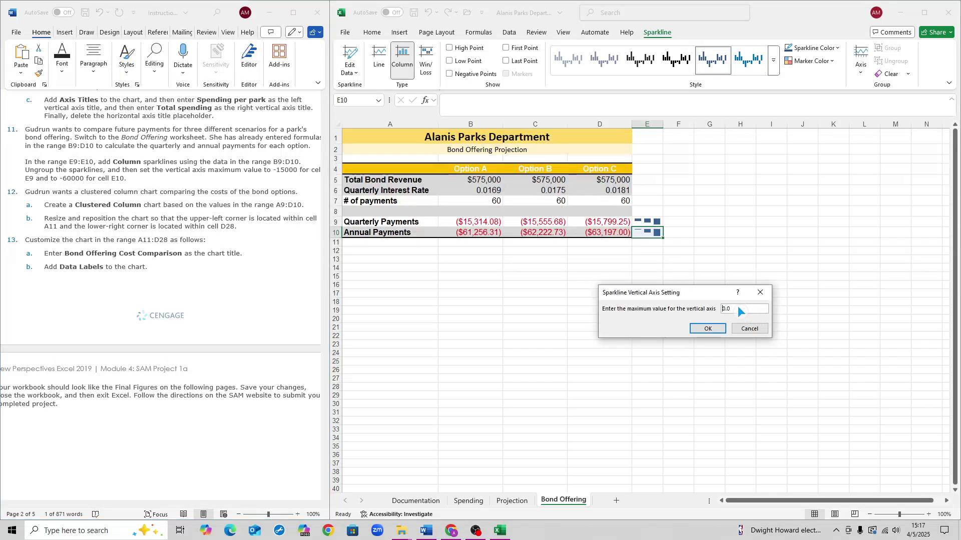
key(ctrl+v)
click(719, 329)
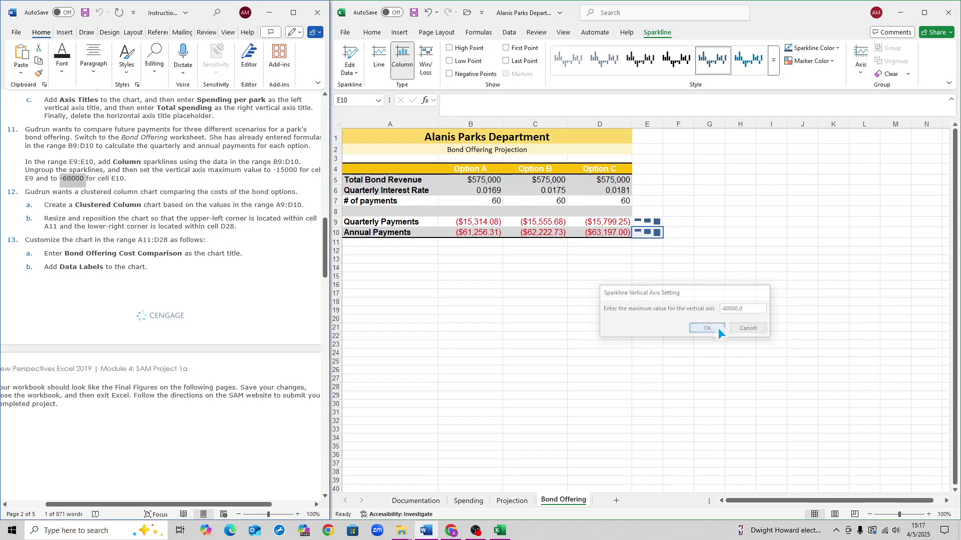
Insert a Clustered Column chart based on the range A9:D10 of the Bond Offering worksheet
click(111, 266)
scroll(120, 250, down, 1)
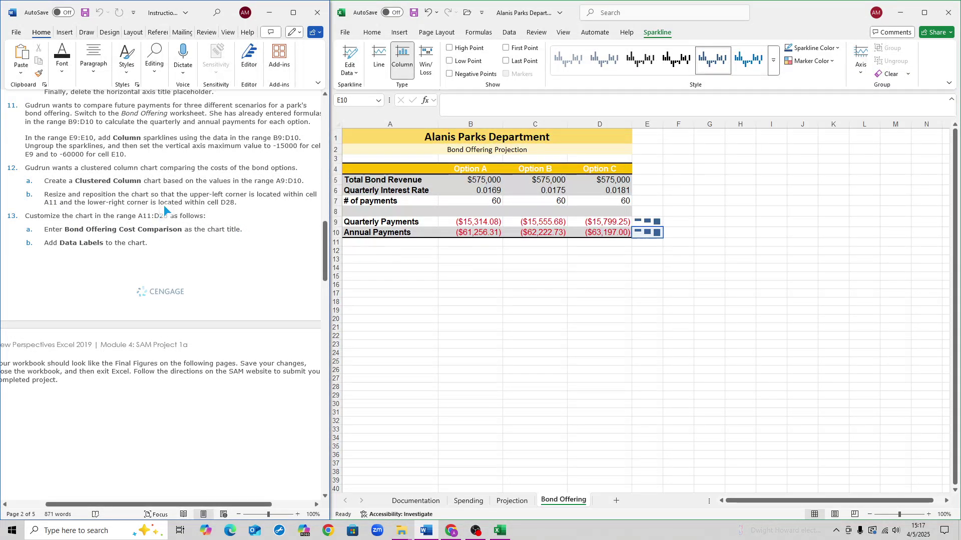
click(455, 243)
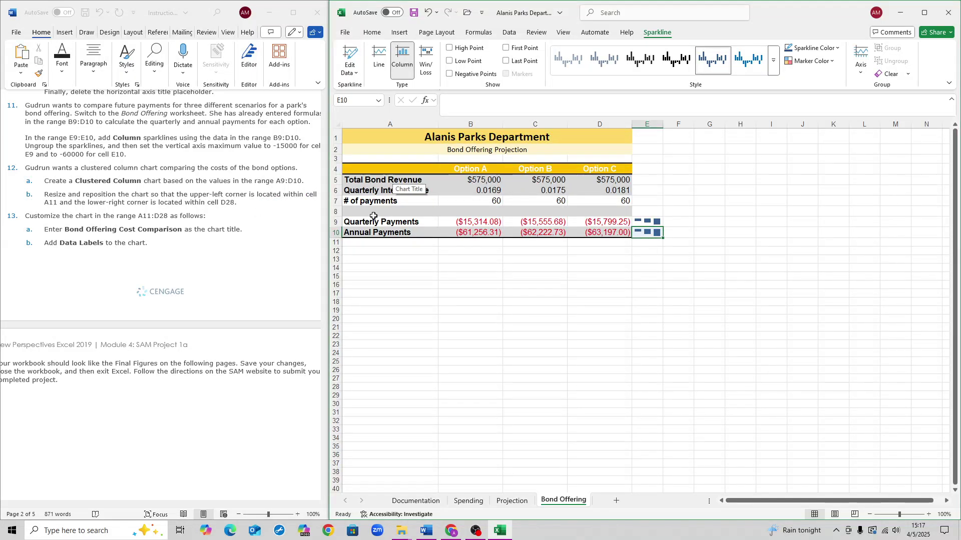
drag(398, 223, 600, 233)
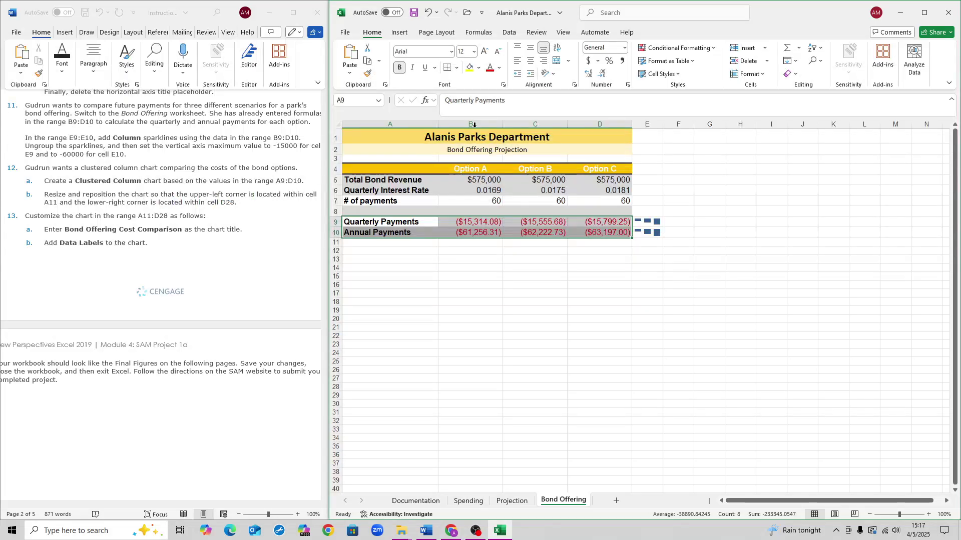
click(396, 32)
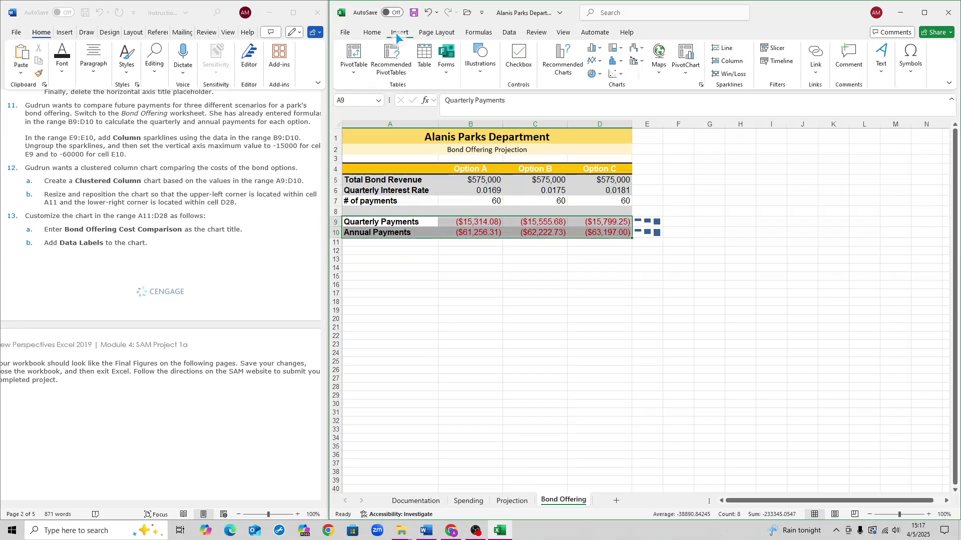
click(552, 65)
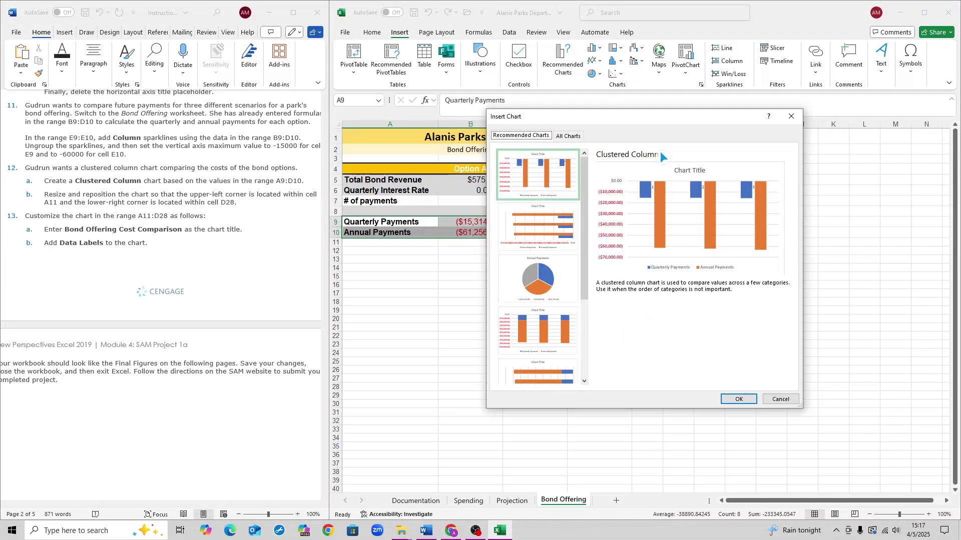
click(750, 397)
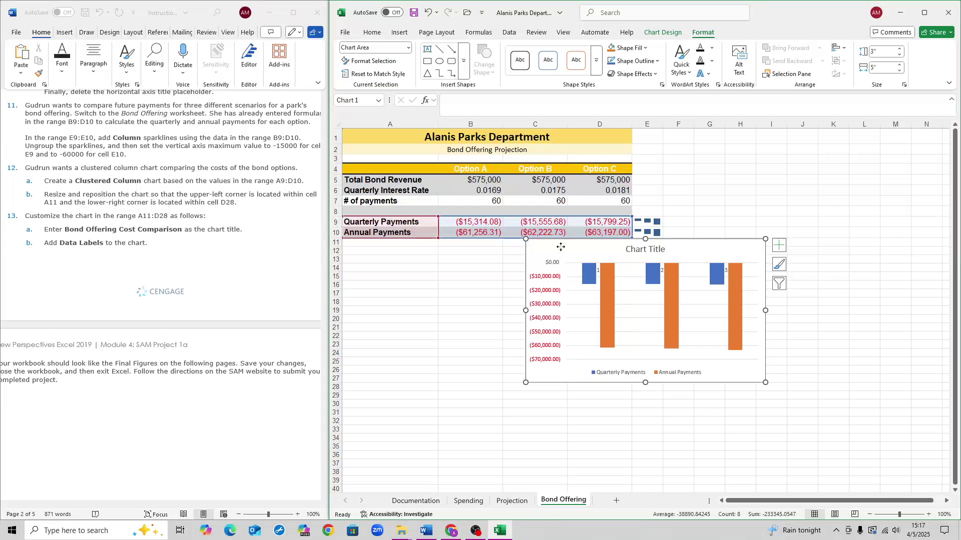
Move and resize the clustered column chart so it spans from cell A11 to cell D28
drag(564, 247, 386, 248)
click(662, 270)
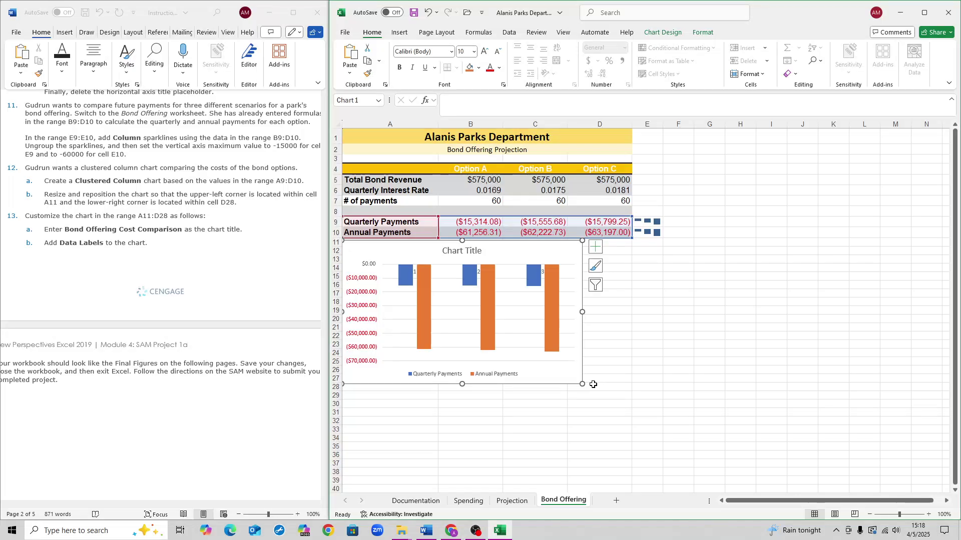
drag(581, 383, 631, 389)
click(710, 386)
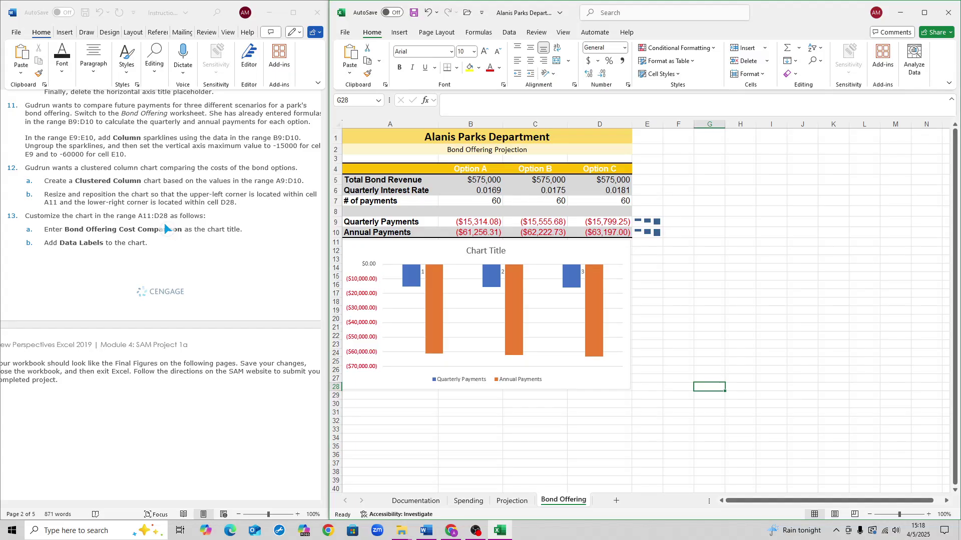
Replace the clustered column chart's title with Bond Offering Cost Comparison, copied from the Word instructions
scroll(80, 202, down, 3)
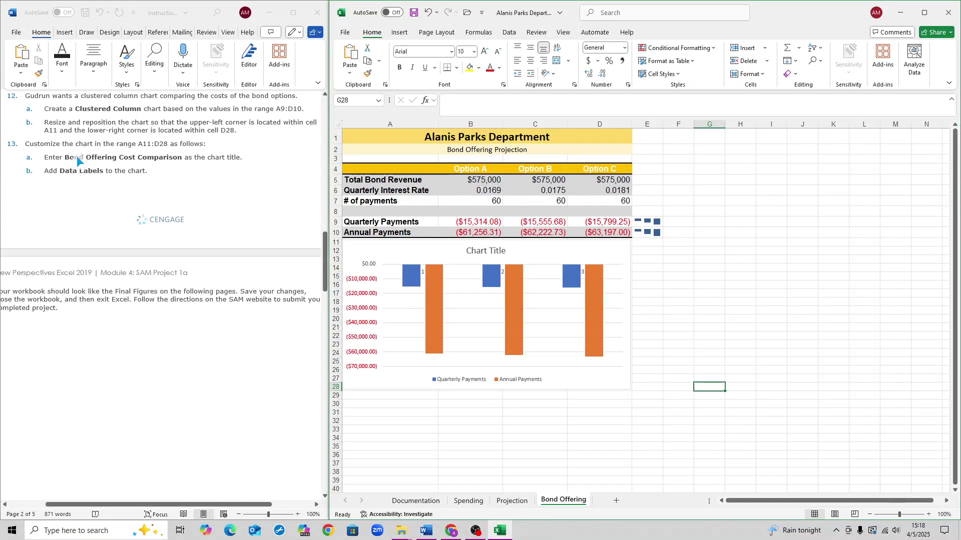
click(62, 158)
drag(62, 157, 172, 157)
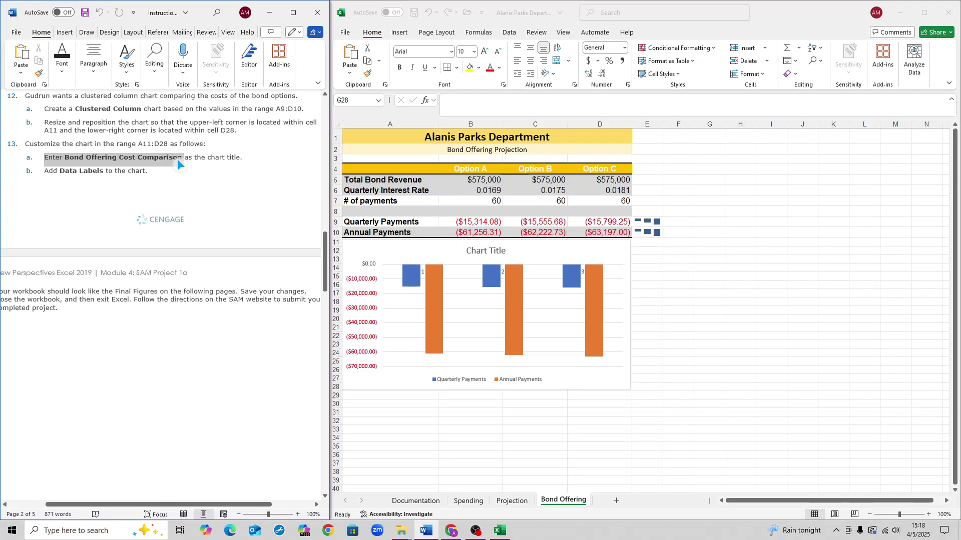
drag(65, 158, 181, 160)
key(ctrl+c)
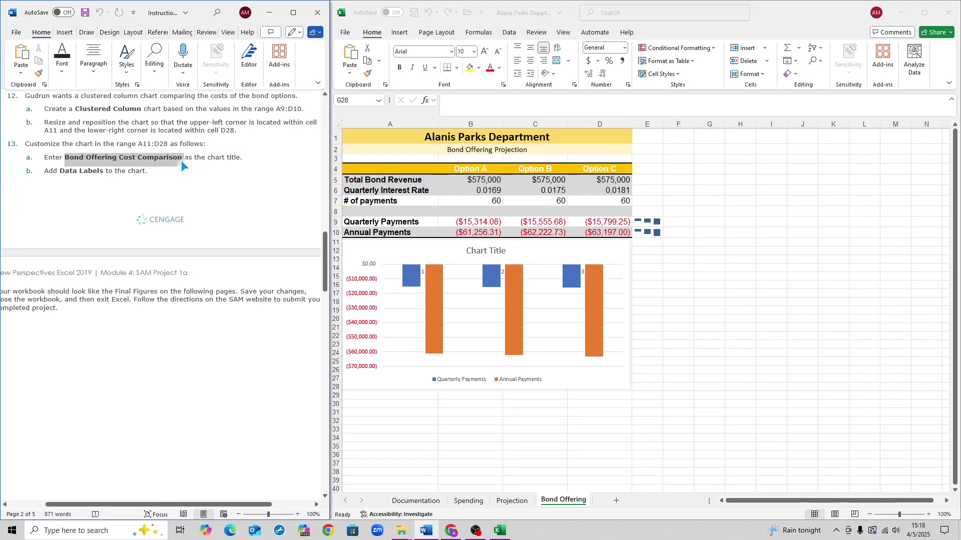
click(440, 253)
click(469, 256)
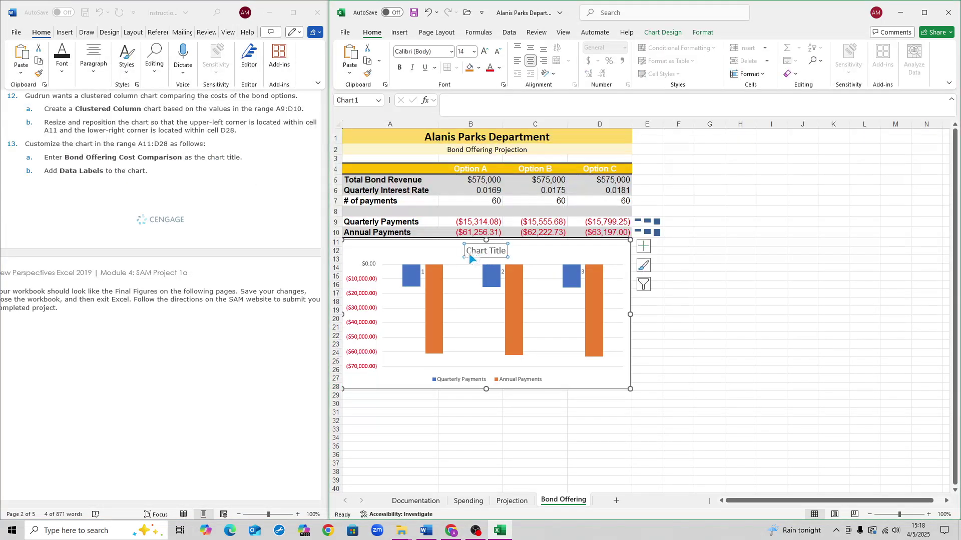
triple_click(481, 248)
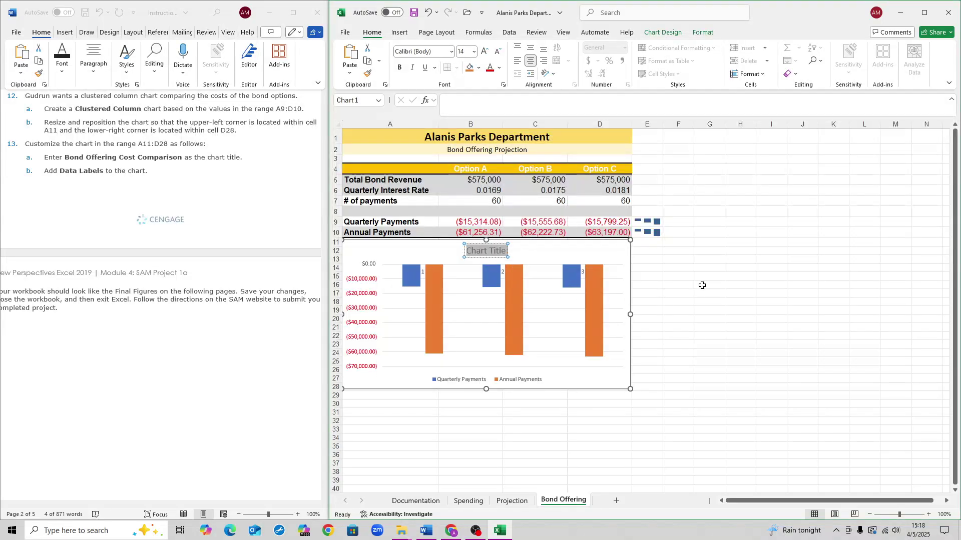
key(ctrl+v)
click(720, 267)
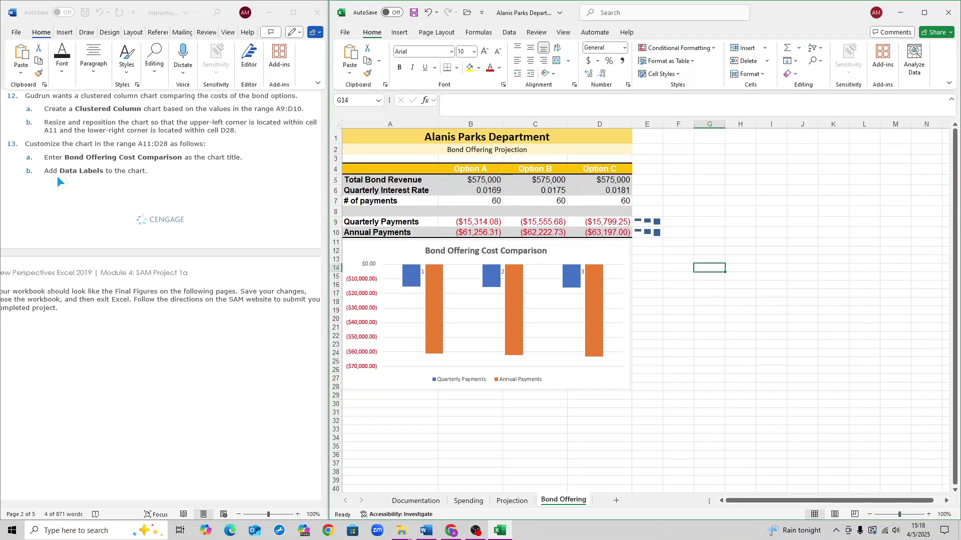
Add data labels to the Bond Offering Cost Comparison chart
click(571, 253)
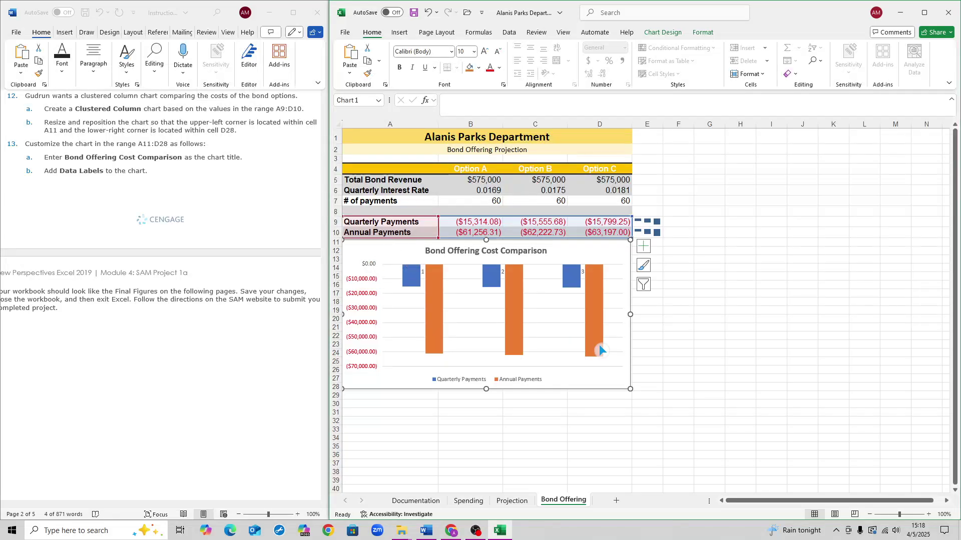
click(645, 248)
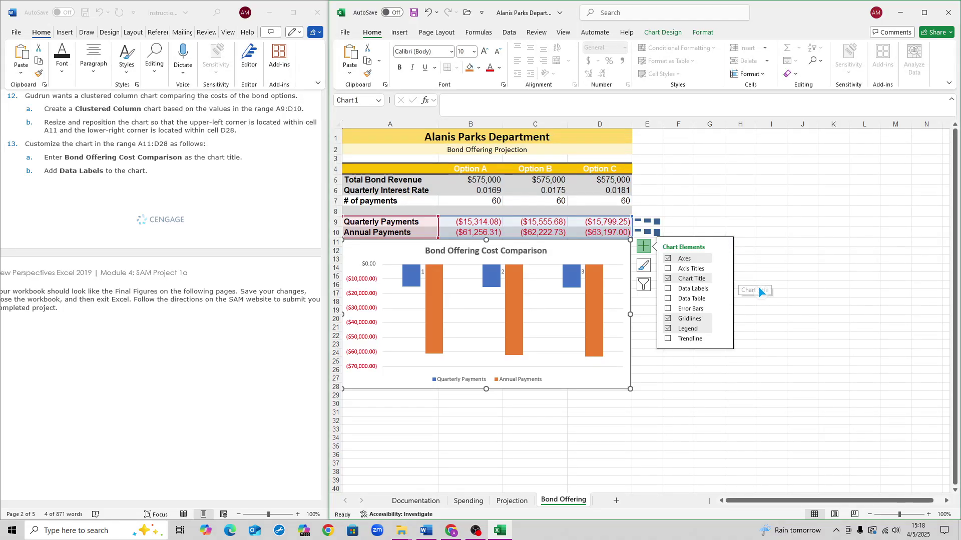
click(667, 290)
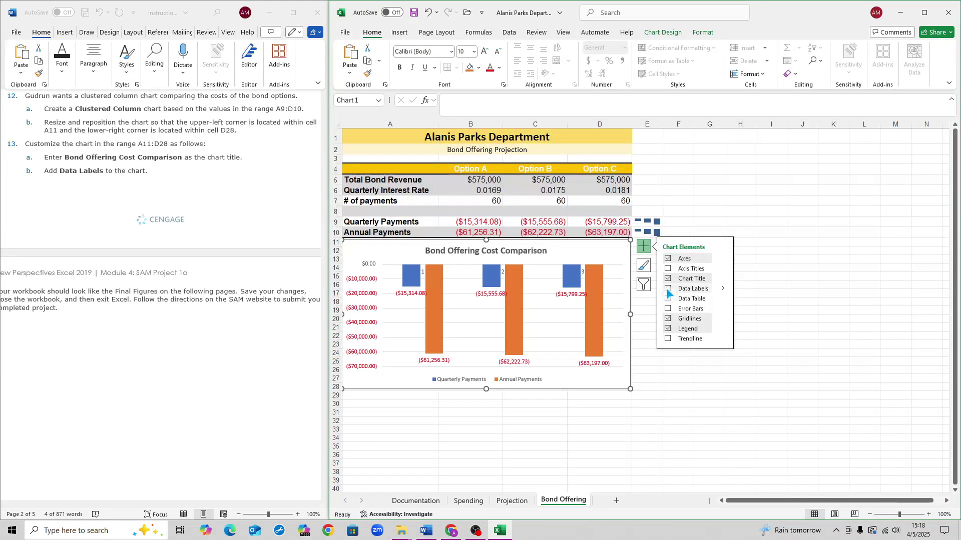
click(791, 260)
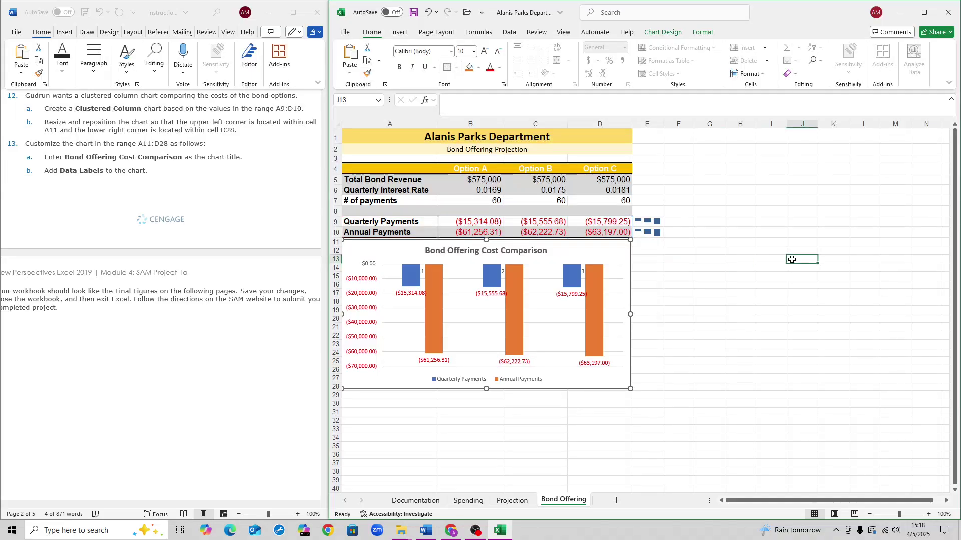